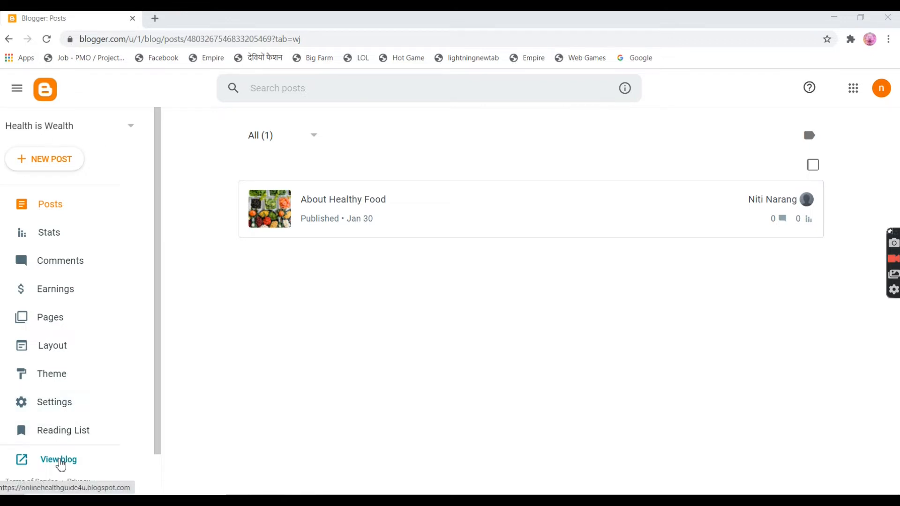
# Step: View the live blog and its Health Tips page, and check the blog's list of pages
pyautogui.click(59, 461)
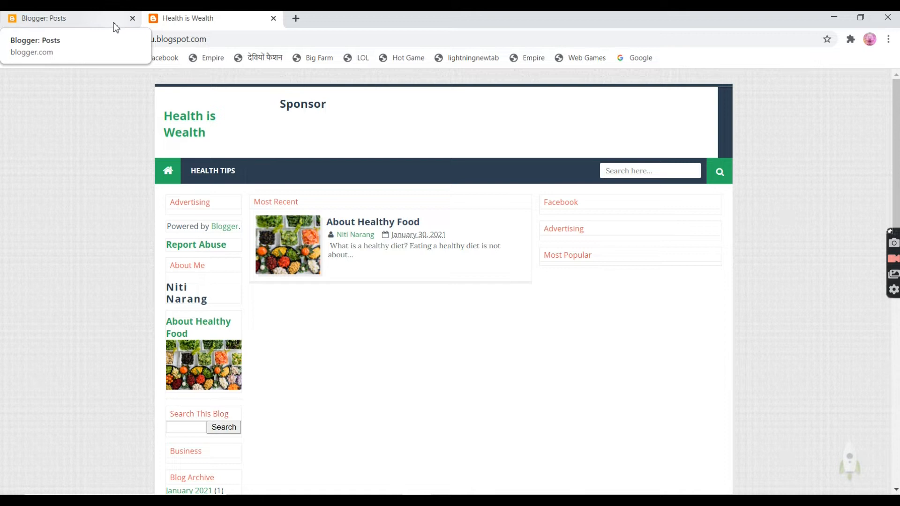
pyautogui.click(75, 25)
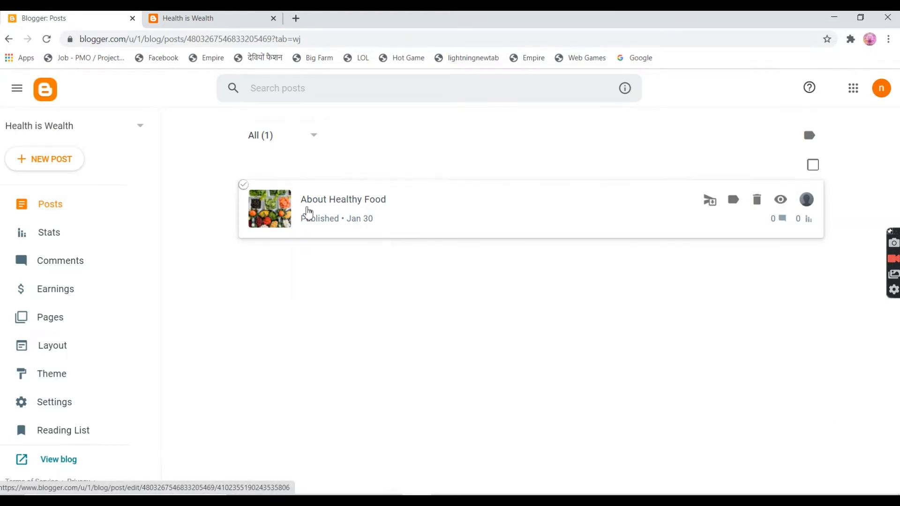
pyautogui.click(48, 319)
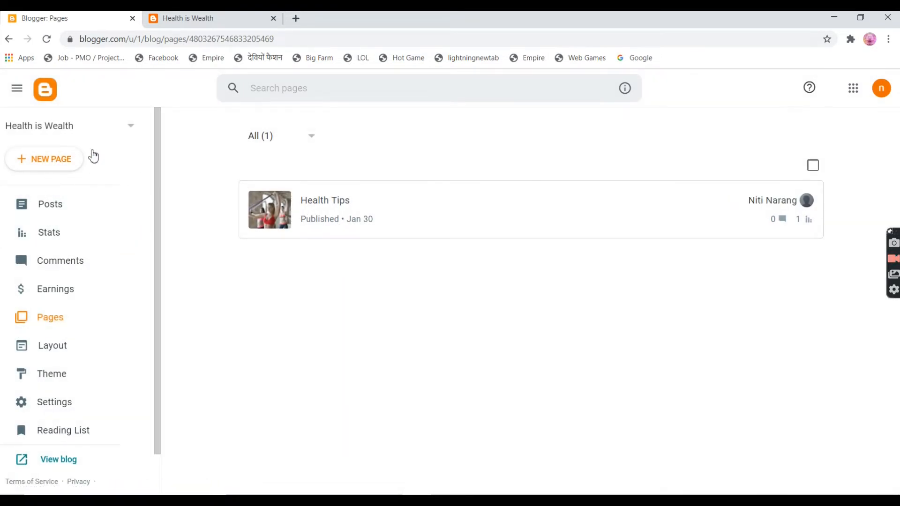
pyautogui.click(179, 21)
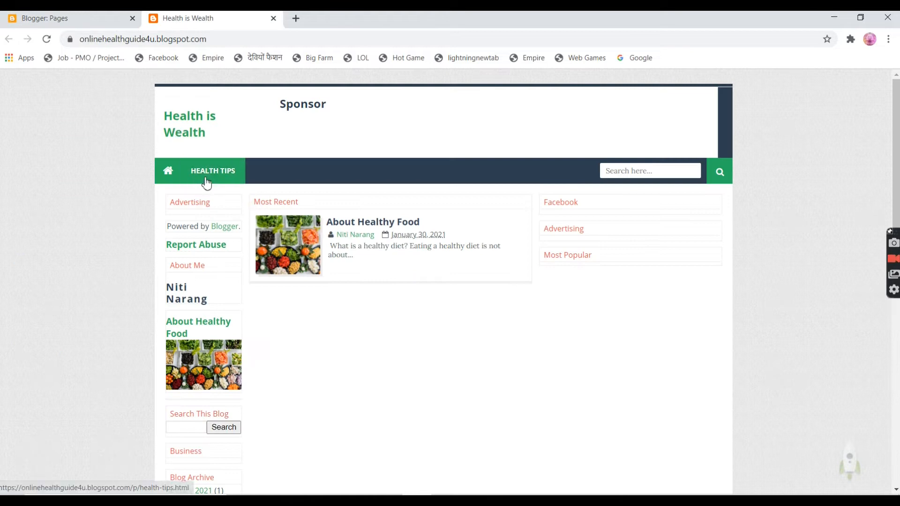
pyautogui.click(212, 176)
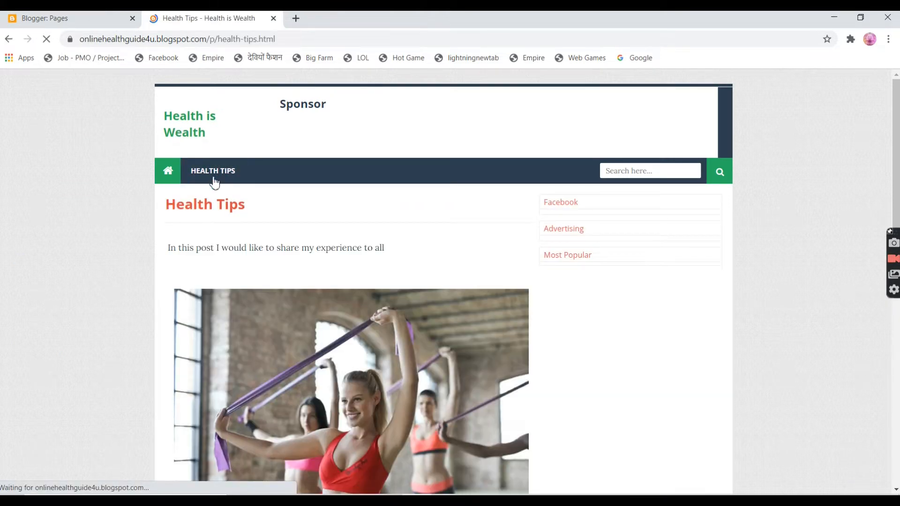
pyautogui.scroll(-8, 322, 395)
pyautogui.scroll(8, 322, 396)
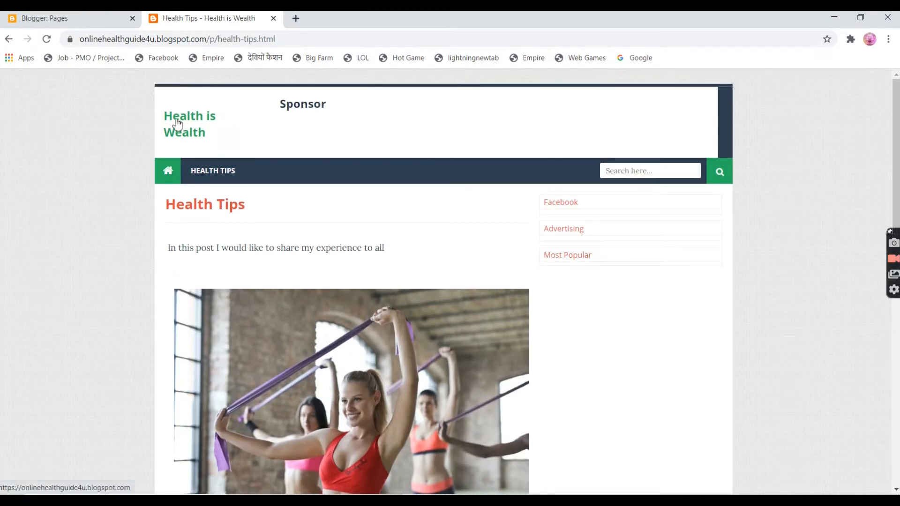
pyautogui.click(34, 18)
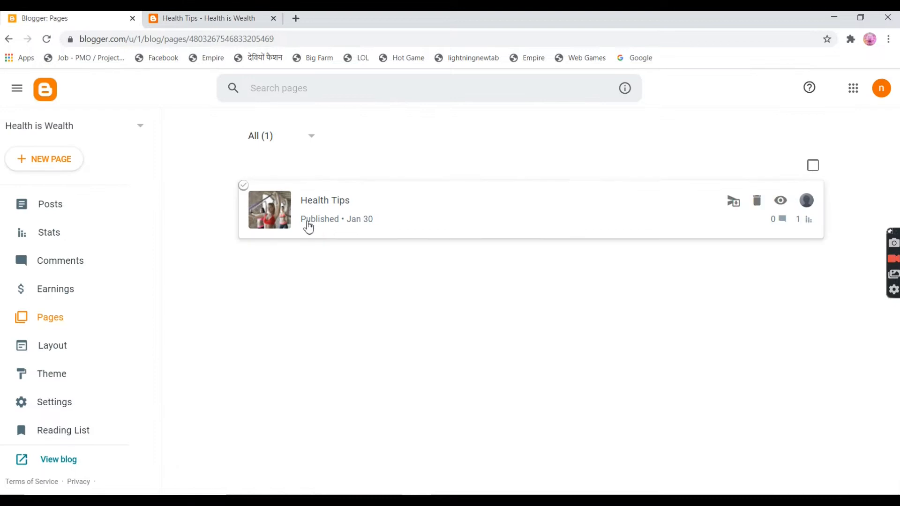
# Step: Add the label Food to the existing About Healthy Food post, update it and return to the post list
pyautogui.click(89, 204)
pyautogui.click(324, 202)
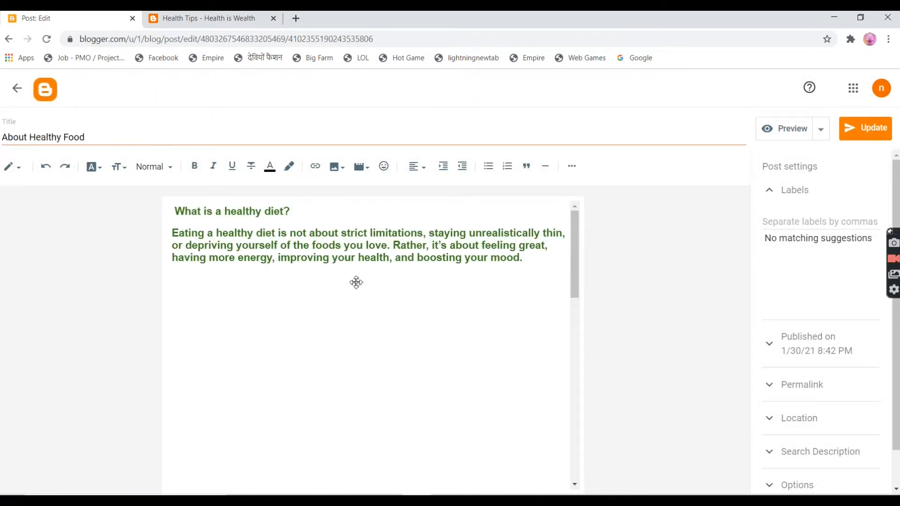
pyautogui.scroll(-7, 339, 326)
pyautogui.scroll(2, 339, 327)
pyautogui.scroll(6, 339, 326)
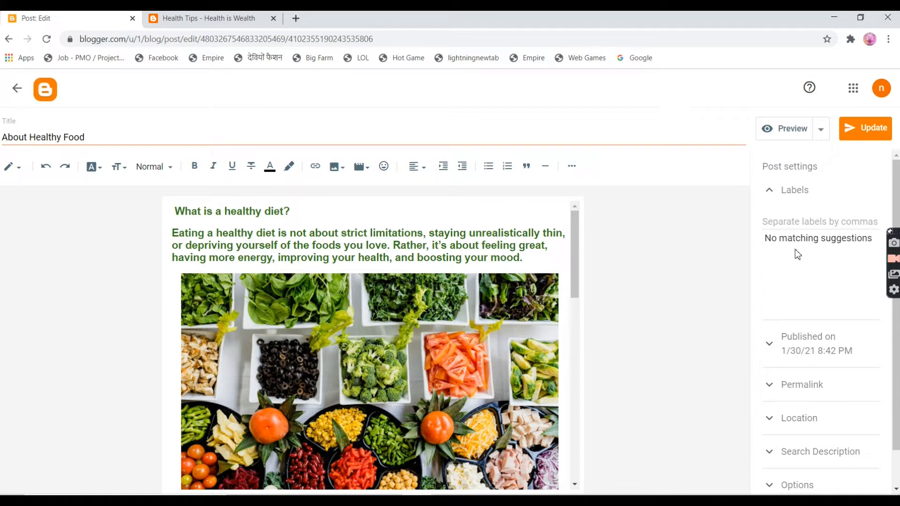
pyautogui.click(794, 194)
pyautogui.click(793, 194)
pyautogui.click(783, 223)
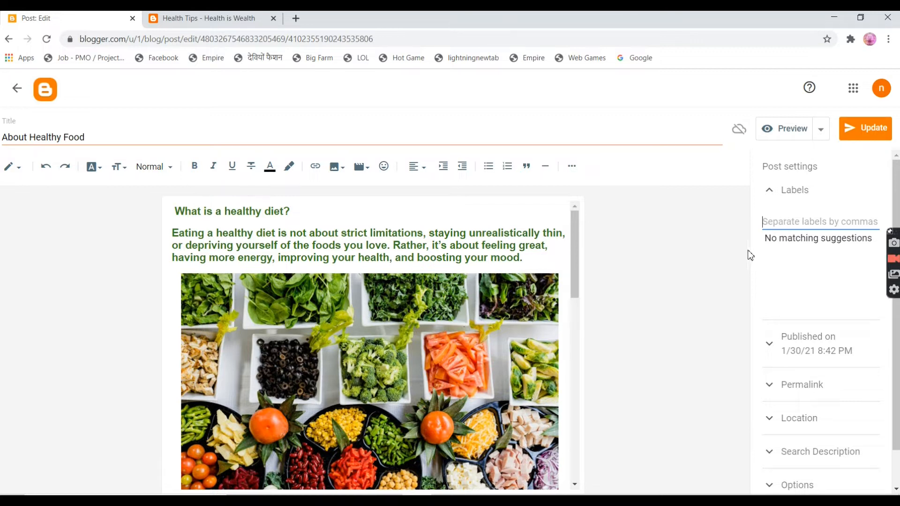
pyautogui.write('Food')
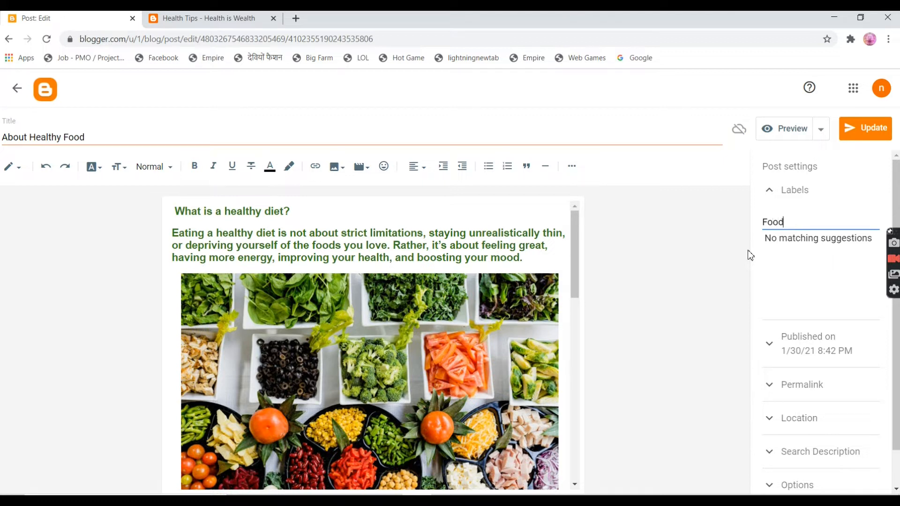
pyautogui.click(862, 135)
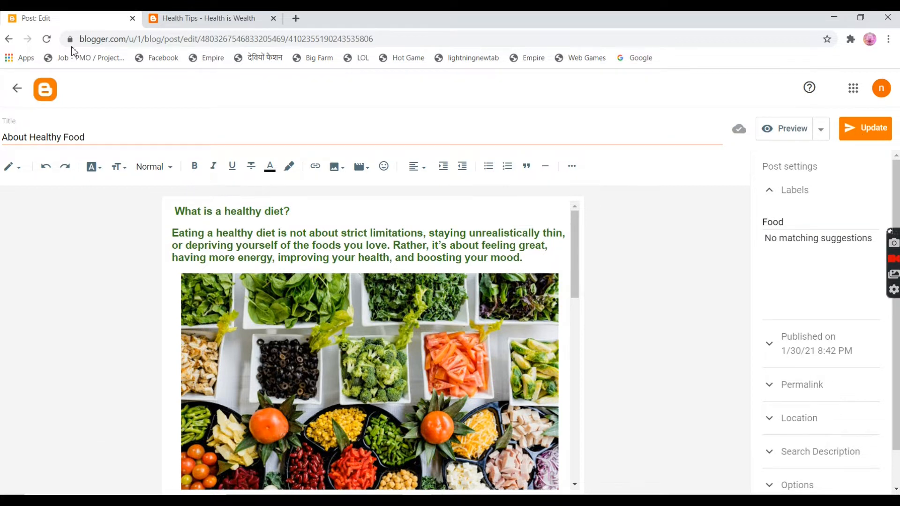
pyautogui.click(15, 89)
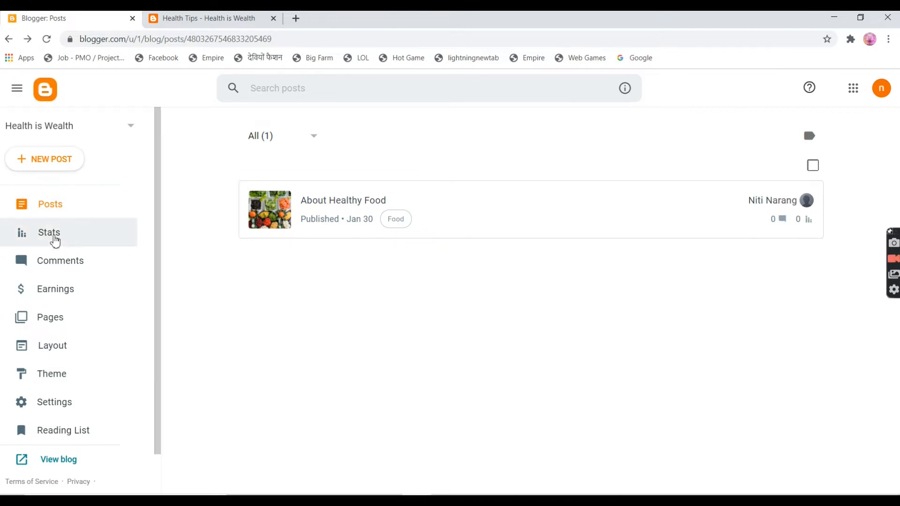
# Step: Reload the live blog page to check for the new label, and return to the Blogger dashboard
pyautogui.click(185, 22)
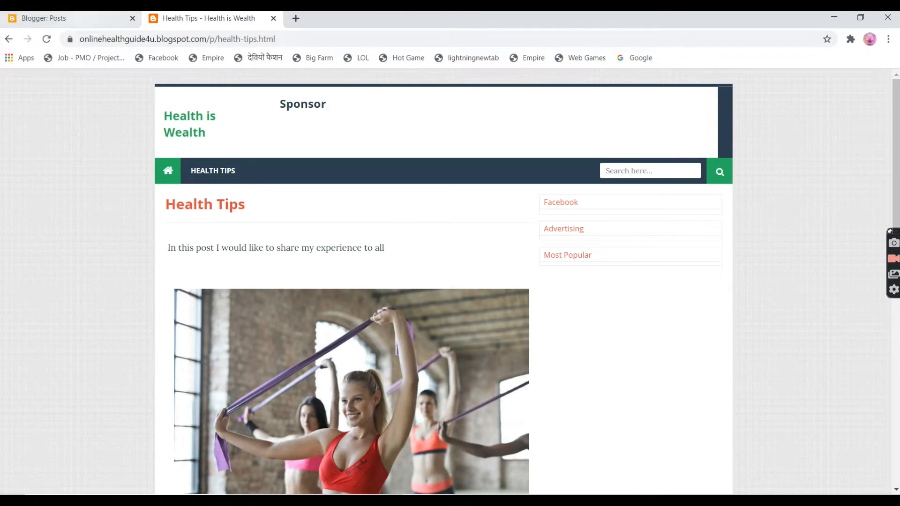
pyautogui.click(49, 43)
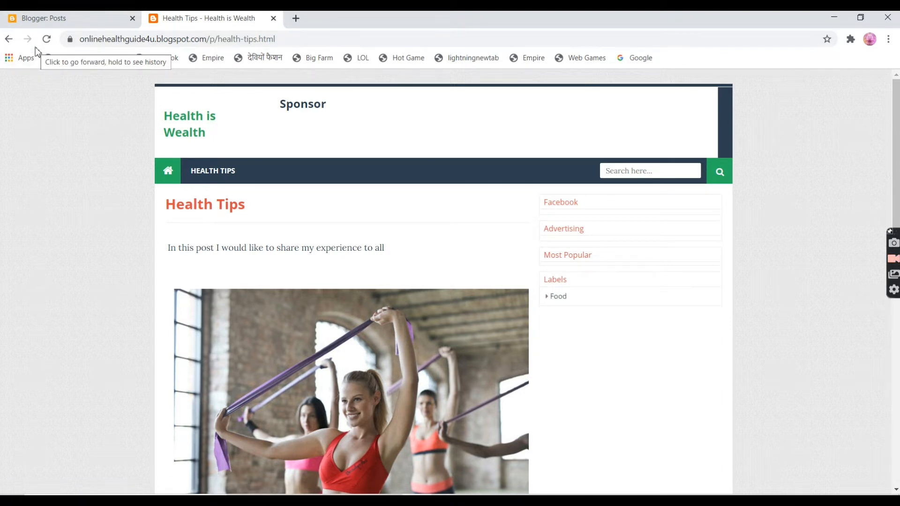
pyautogui.click(57, 22)
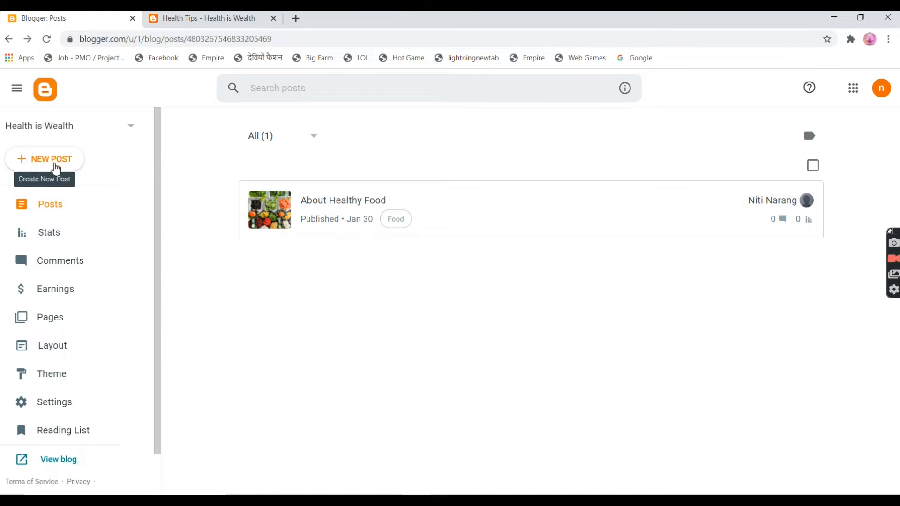
# Step: Create a new post and paste in the whole Seven Tips For A Long And Healthy Life article from Notepad
pyautogui.click(56, 164)
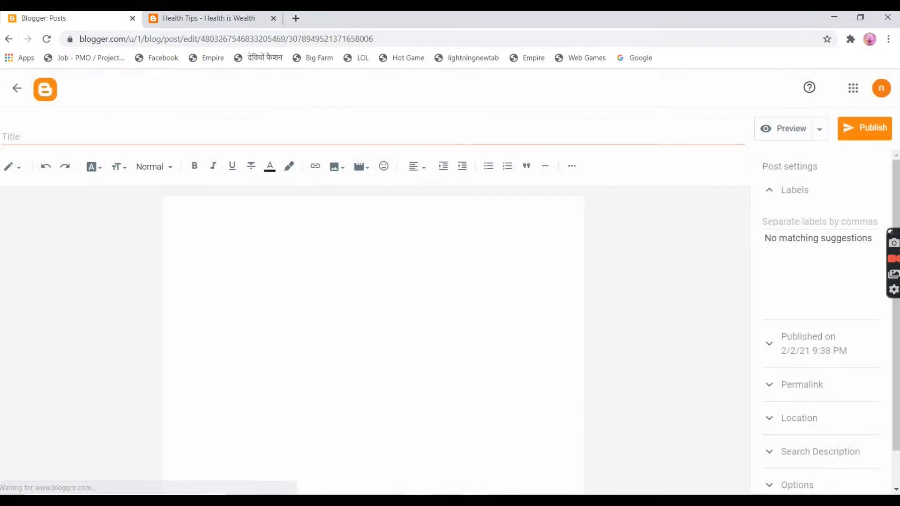
pyautogui.moveTo(475, 500)
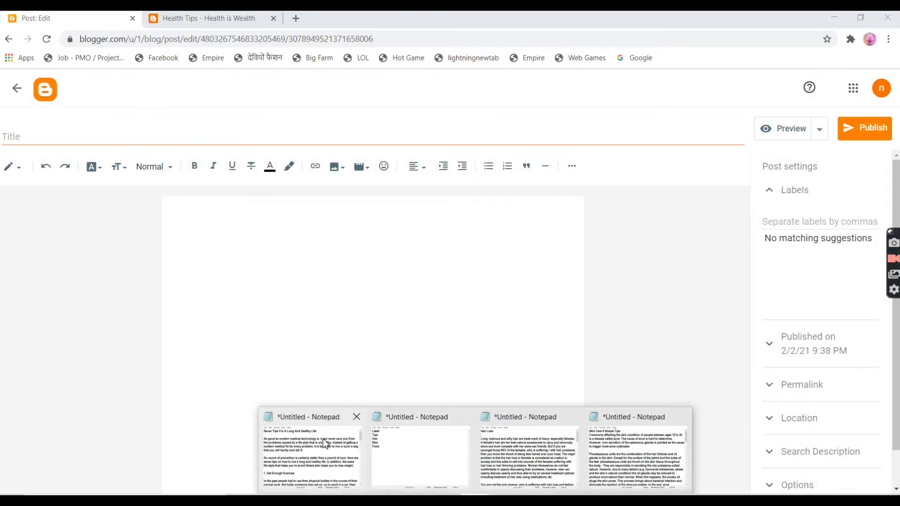
pyautogui.click(325, 445)
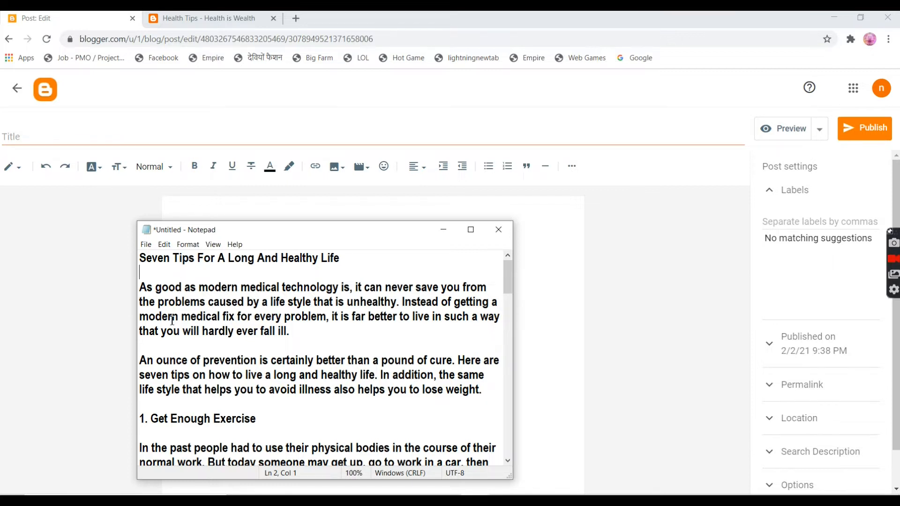
pyautogui.hotkey('ctrl', 'a')
pyautogui.hotkey('ctrl', 'c')
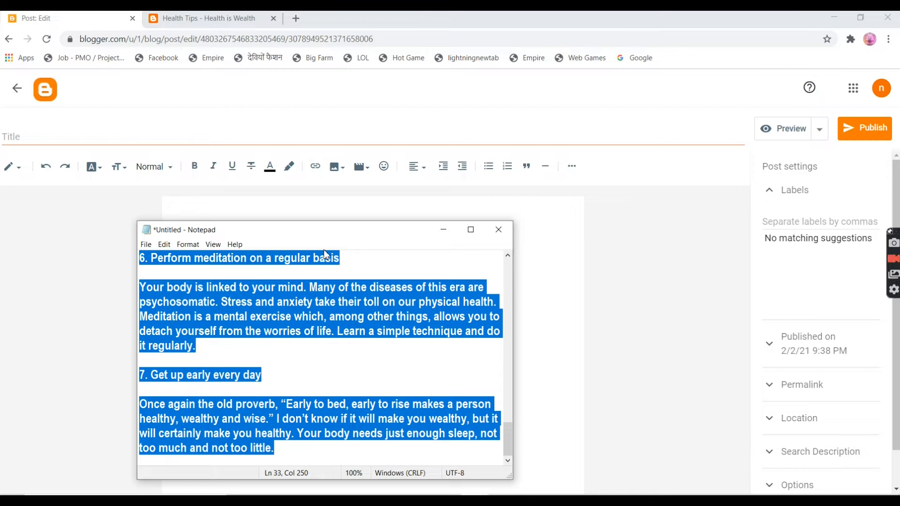
pyautogui.click(539, 263)
pyautogui.hotkey('ctrl', 'v')
pyautogui.scroll(15, 344, 390)
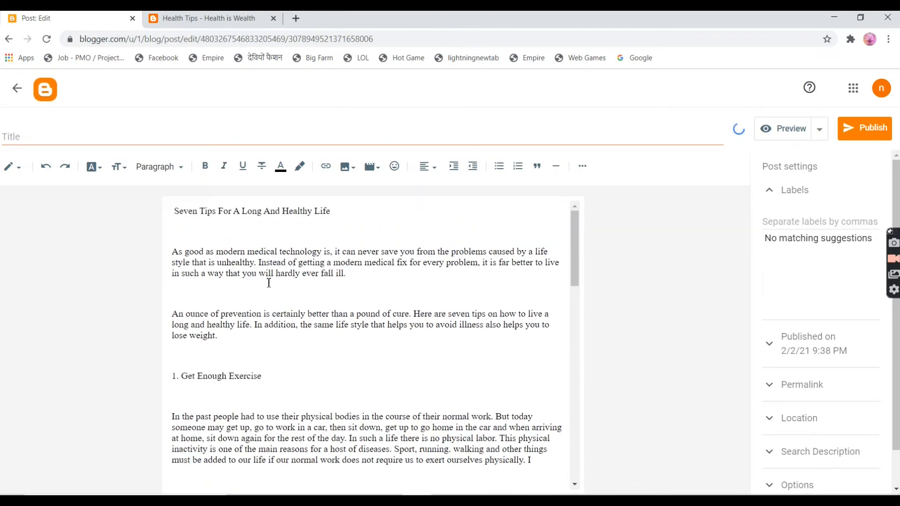
# Step: Remove the blank lines from below the article's title line through the heading "1. Get Enough Exercise"
pyautogui.click(199, 231)
pyautogui.write('=')
pyautogui.press('Delete')
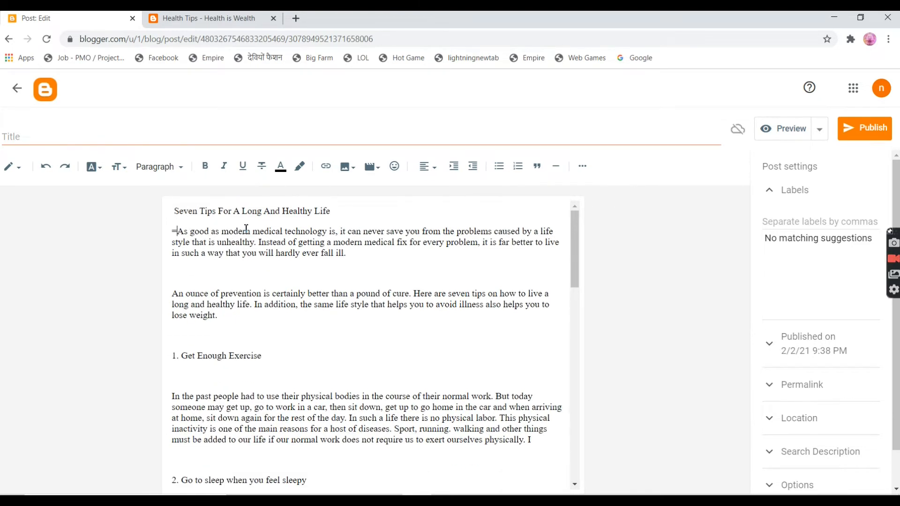
pyautogui.press('BackSpace')
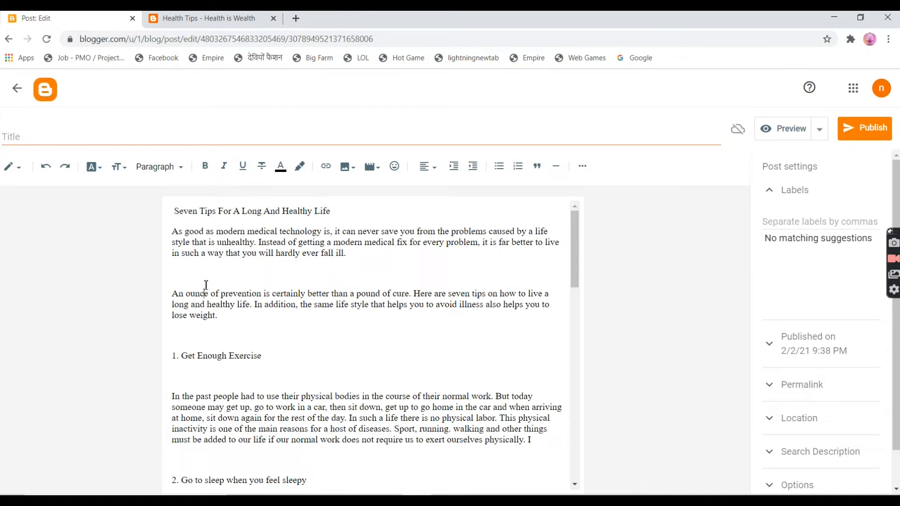
pyautogui.press('Delete')
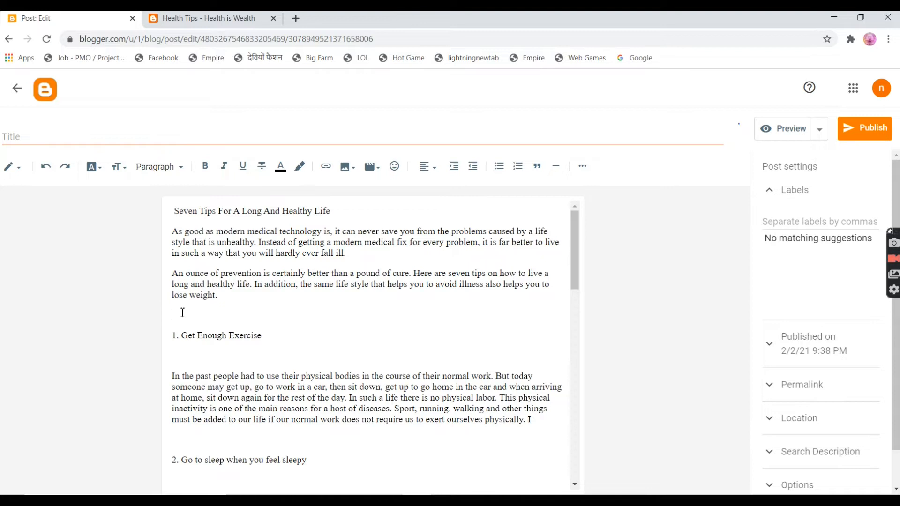
pyautogui.press('Delete')
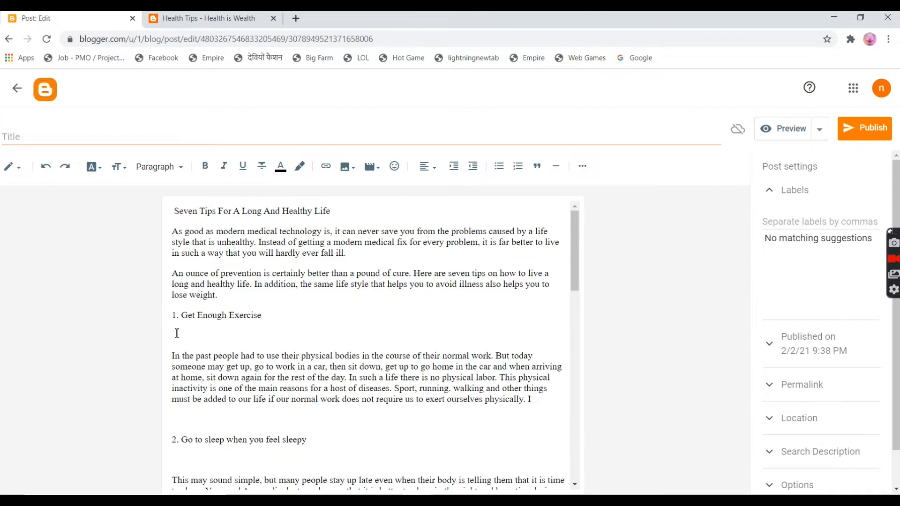
pyautogui.press('Delete')
# Step: Format the line "Seven Tips For A Long And Healthy Life" as a Heading with dark teal text
pyautogui.moveTo(341, 213); pyautogui.dragTo(170, 212)
pyautogui.click(159, 167)
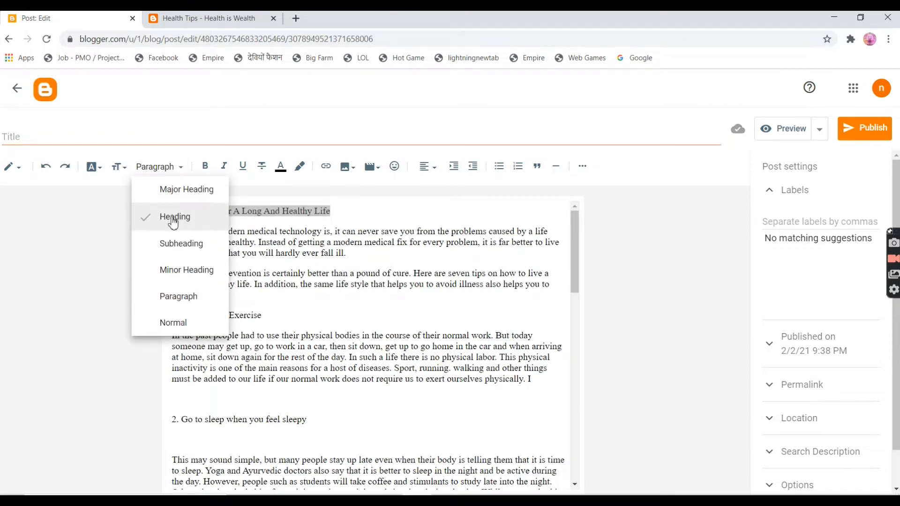
pyautogui.click(177, 219)
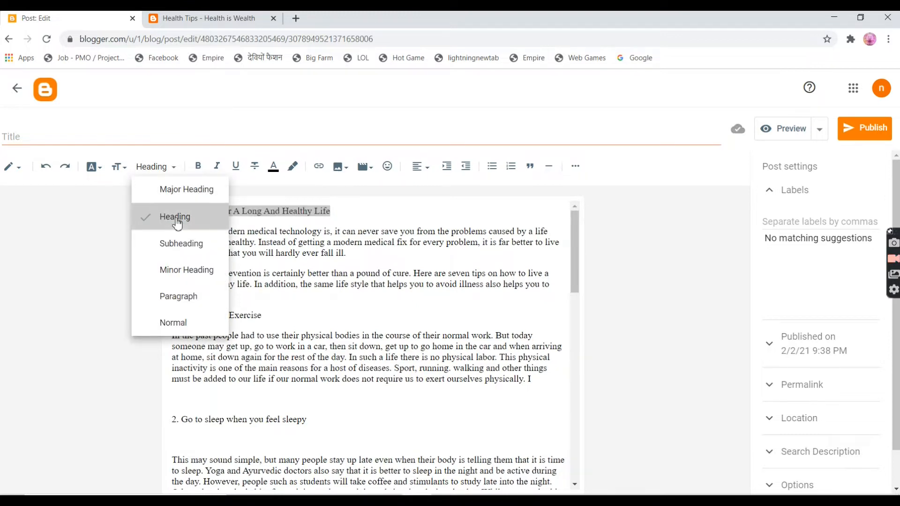
pyautogui.click(273, 168)
pyautogui.click(459, 322)
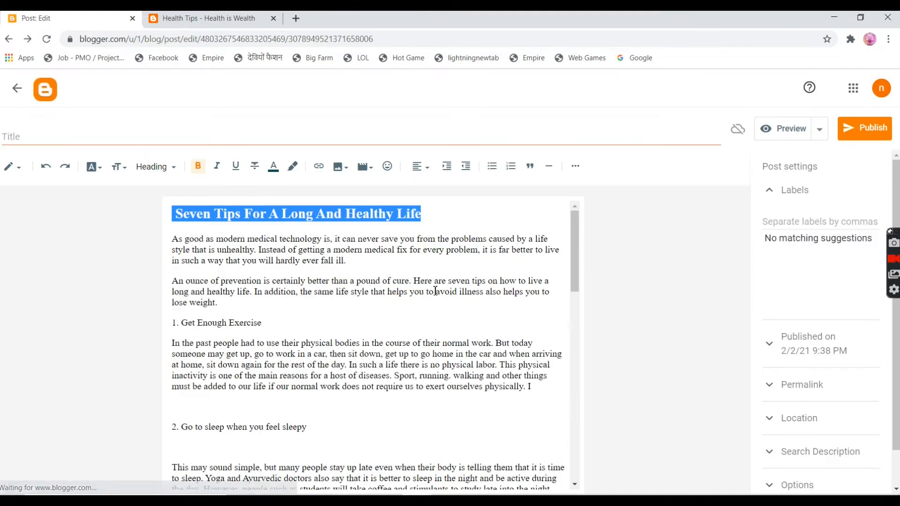
# Step: Center-align the article's heading "Seven Tips For A Long And Healthy Life" and set its font to Arial
pyautogui.click(384, 217)
pyautogui.moveTo(434, 215); pyautogui.dragTo(166, 219)
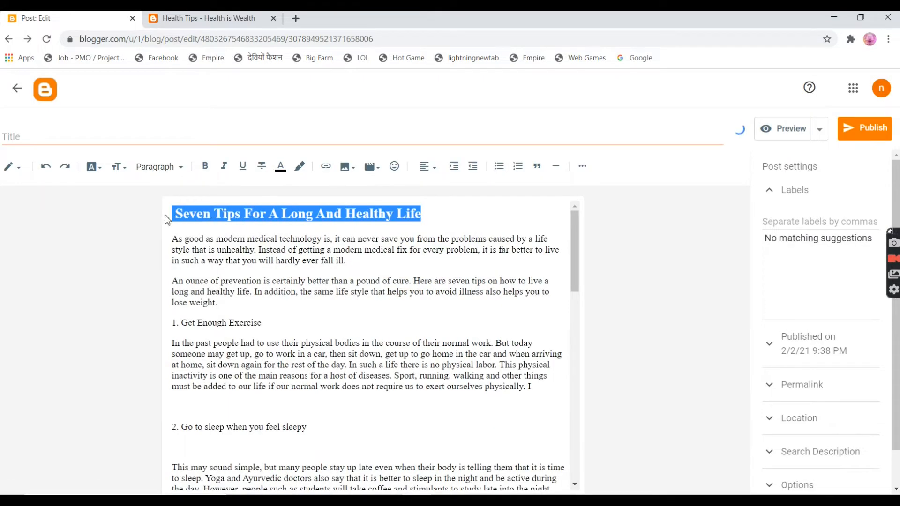
pyautogui.click(426, 167)
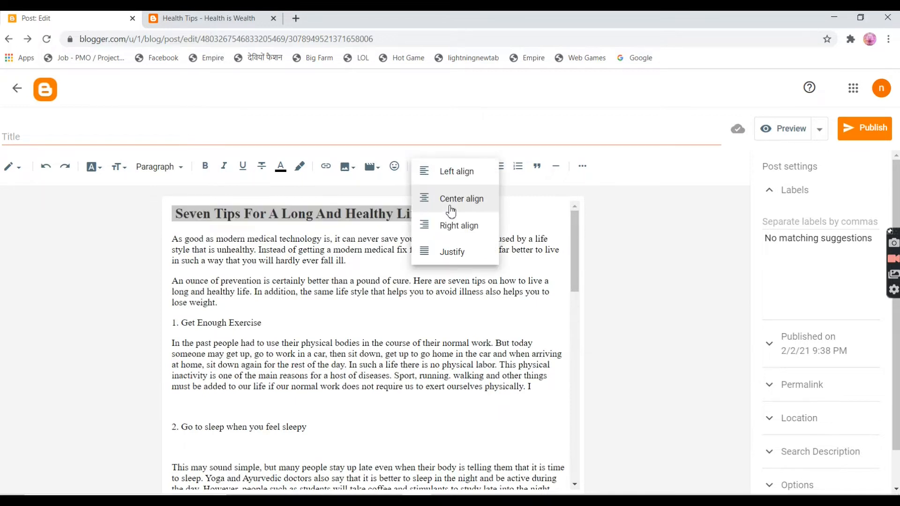
pyautogui.press('Return')
pyautogui.click(94, 167)
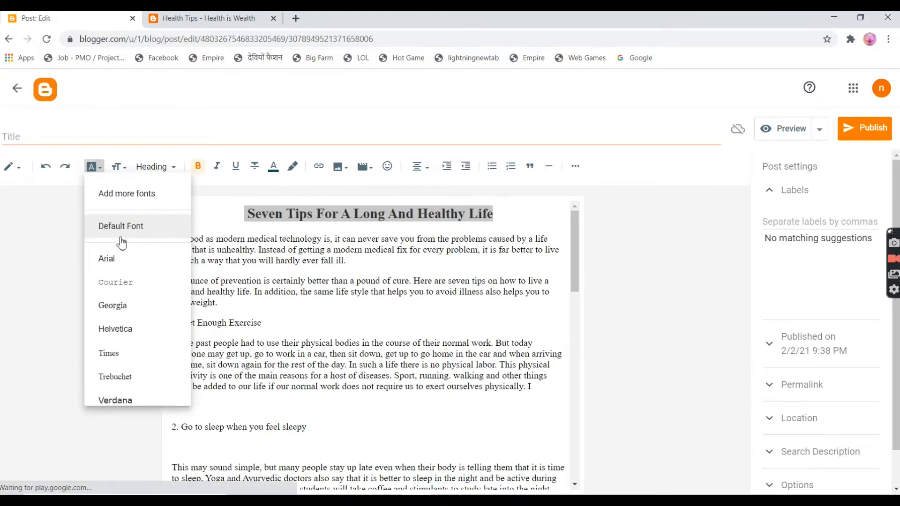
pyautogui.click(106, 260)
pyautogui.click(277, 281)
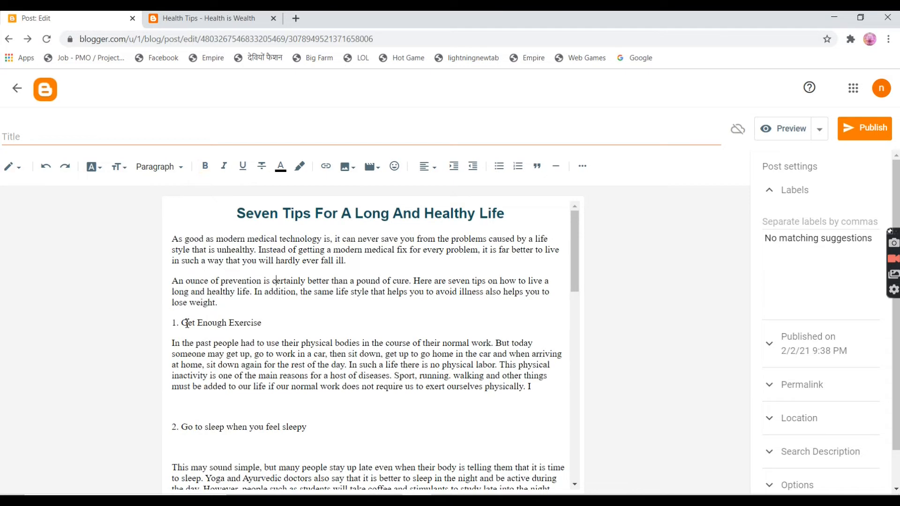
# Step: Make the tip heading "1. Get Enough Exercise" bold and color it red
pyautogui.moveTo(264, 323); pyautogui.dragTo(171, 323)
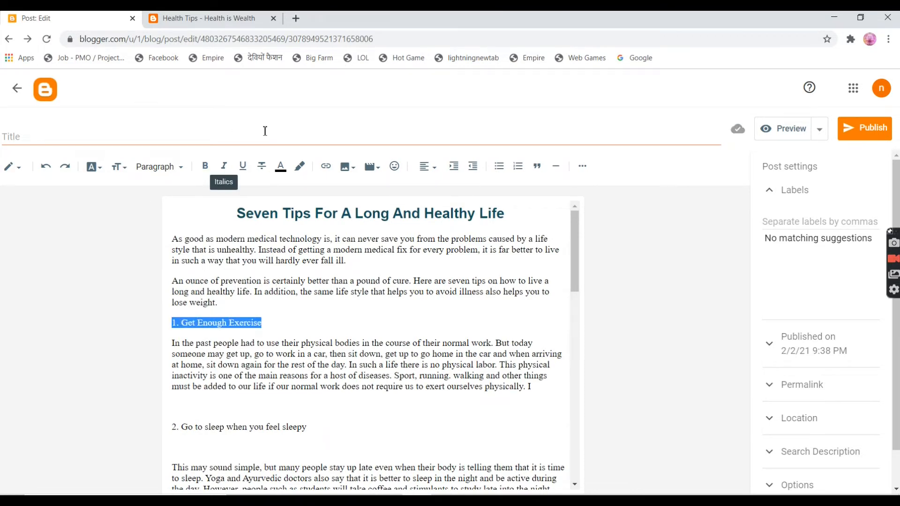
pyautogui.click(210, 169)
pyautogui.click(280, 167)
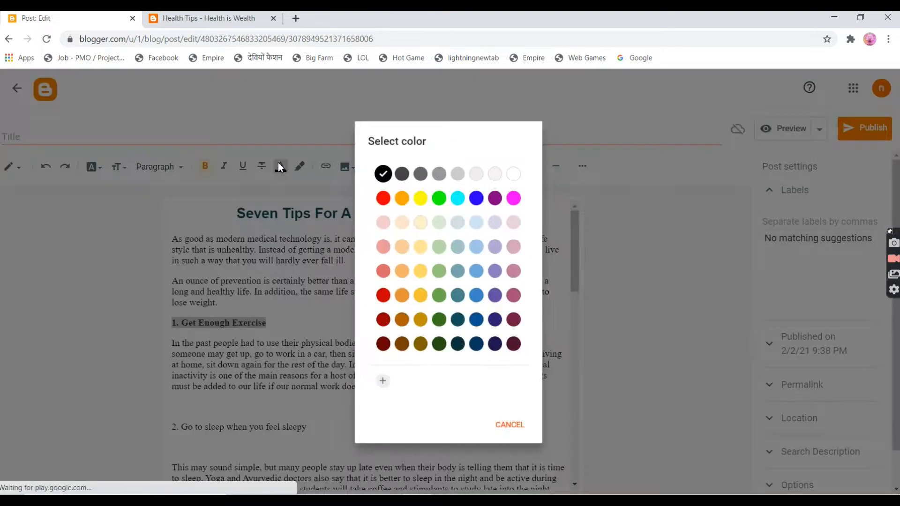
pyautogui.click(378, 297)
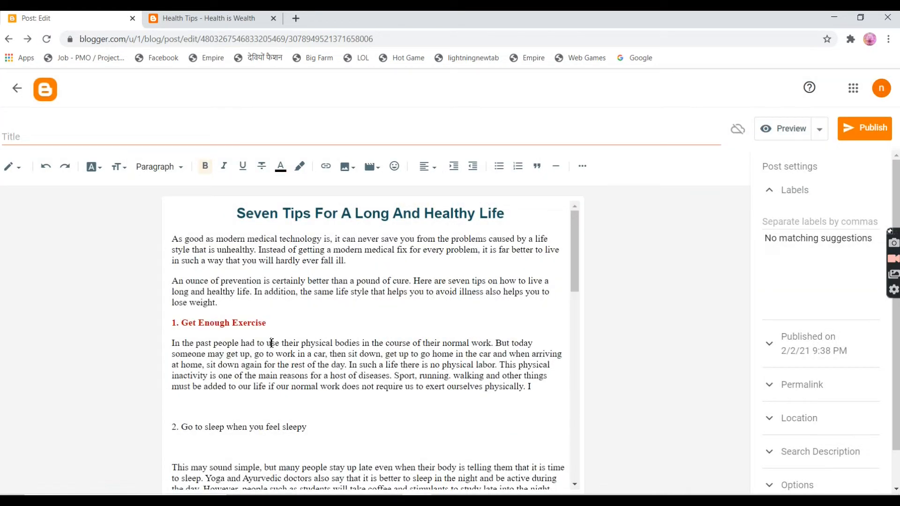
# Step: Make the tip heading "2. Go to sleep when you feel sleepy" bold and color it red
pyautogui.moveTo(312, 430); pyautogui.dragTo(176, 414)
pyautogui.click(206, 168)
pyautogui.click(281, 167)
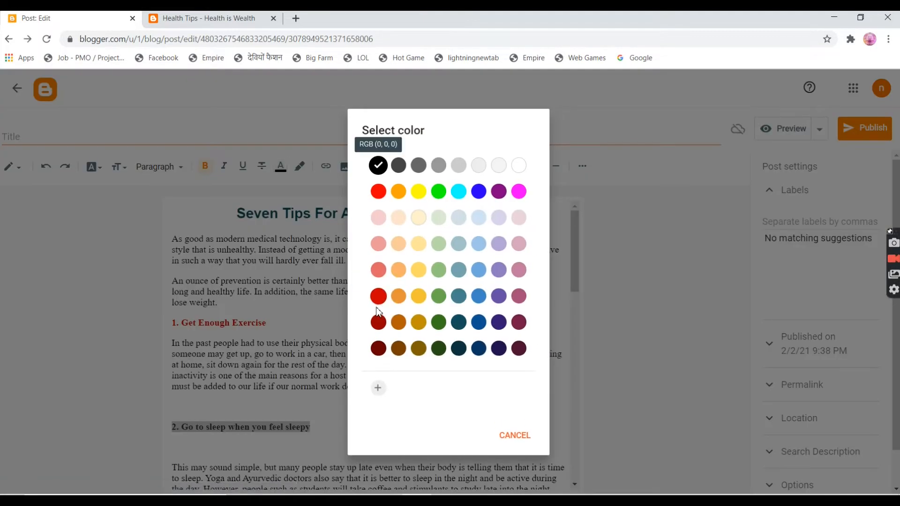
pyautogui.click(378, 297)
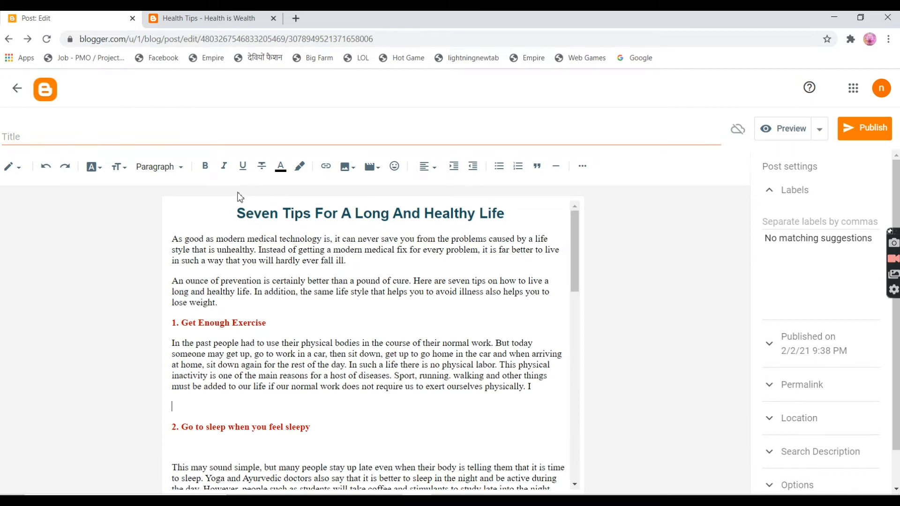
# Step: Apply the Minor Heading style to the tip lines "1. Get Enough Exercise" and "2. Go to sleep when you feel sleepy"
pyautogui.click(166, 171)
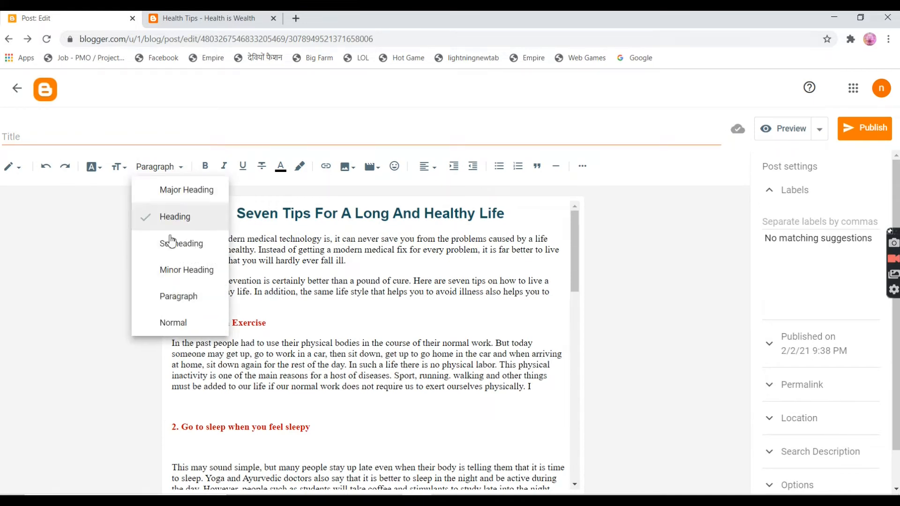
pyautogui.click(245, 346)
pyautogui.moveTo(287, 319); pyautogui.dragTo(169, 317)
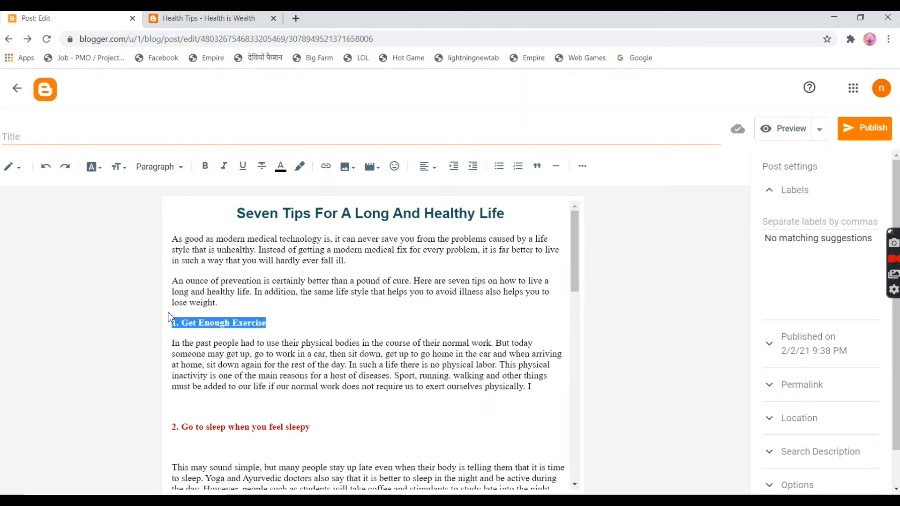
pyautogui.click(169, 177)
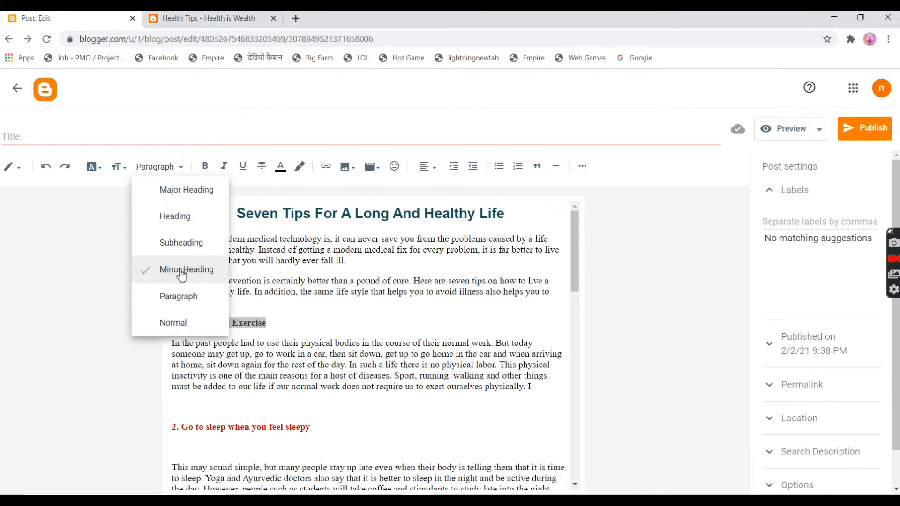
pyautogui.click(187, 273)
pyautogui.moveTo(311, 434); pyautogui.dragTo(174, 424)
pyautogui.click(160, 167)
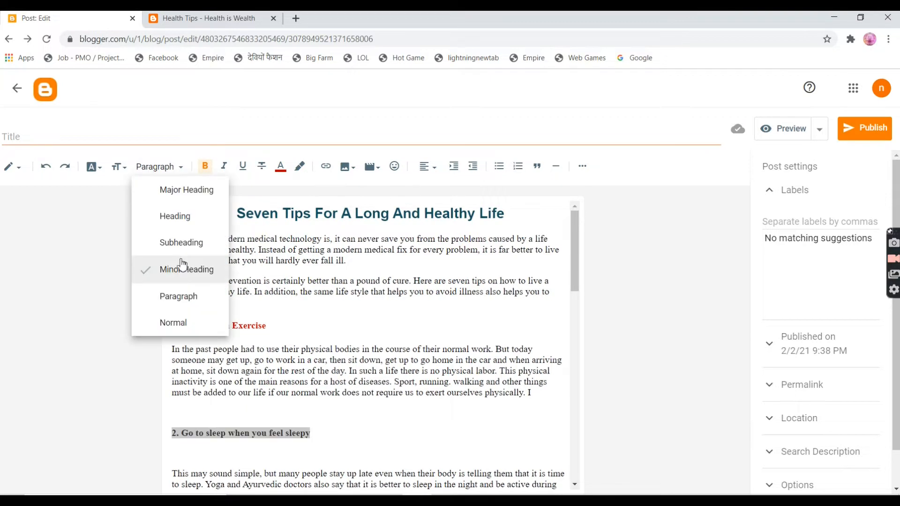
pyautogui.click(182, 274)
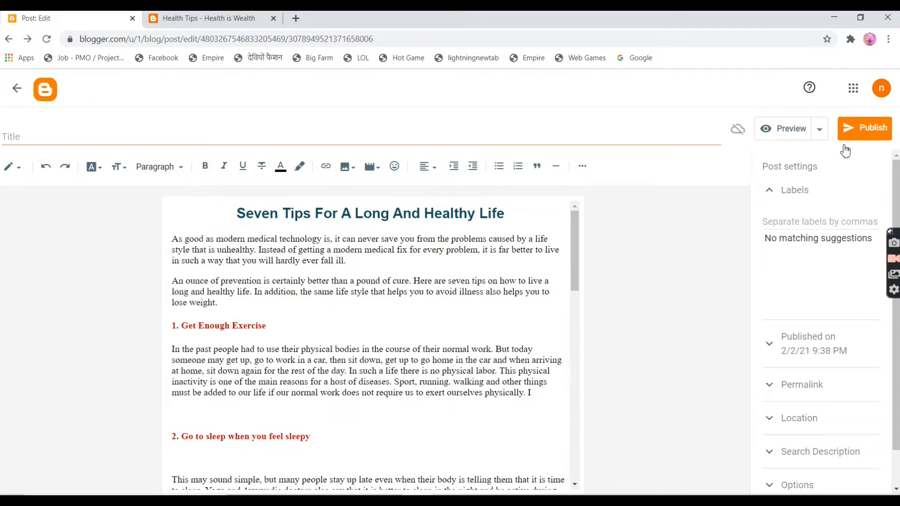
# Step: Add the label "Tips" to the post
pyautogui.click(808, 192)
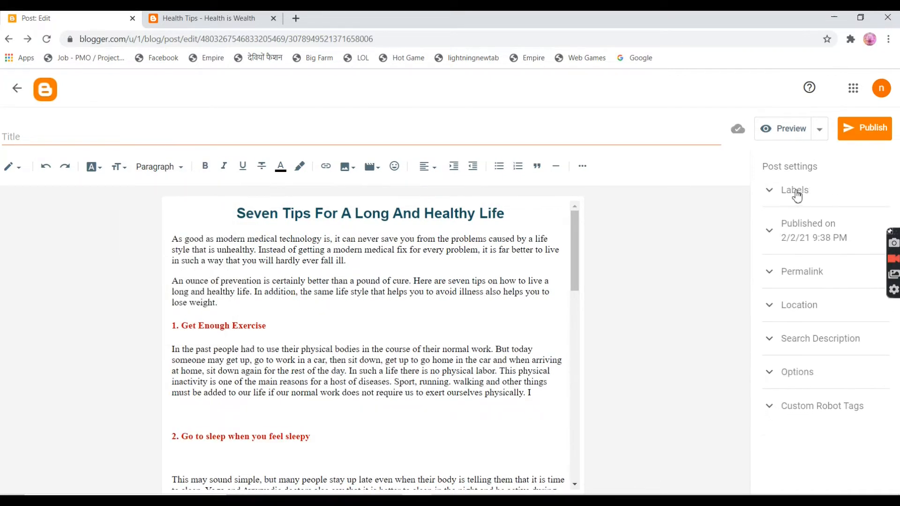
pyautogui.click(797, 197)
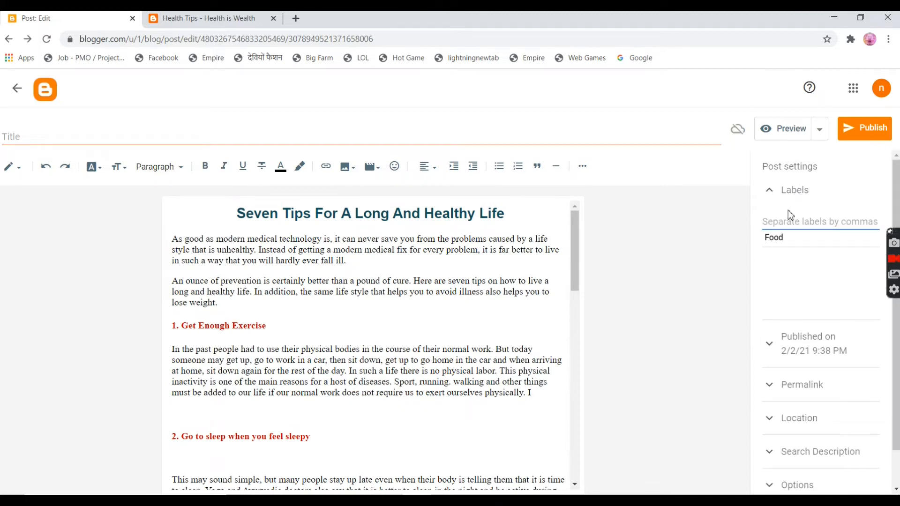
pyautogui.write('Tips')
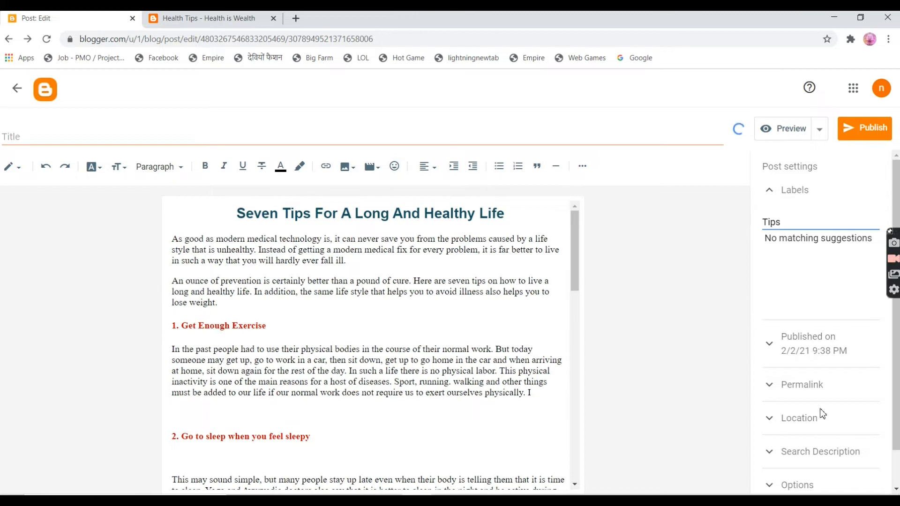
# Step: Copy the article heading "Seven Tips For A Long And Healthy Life" into the post's title
pyautogui.click(21, 136)
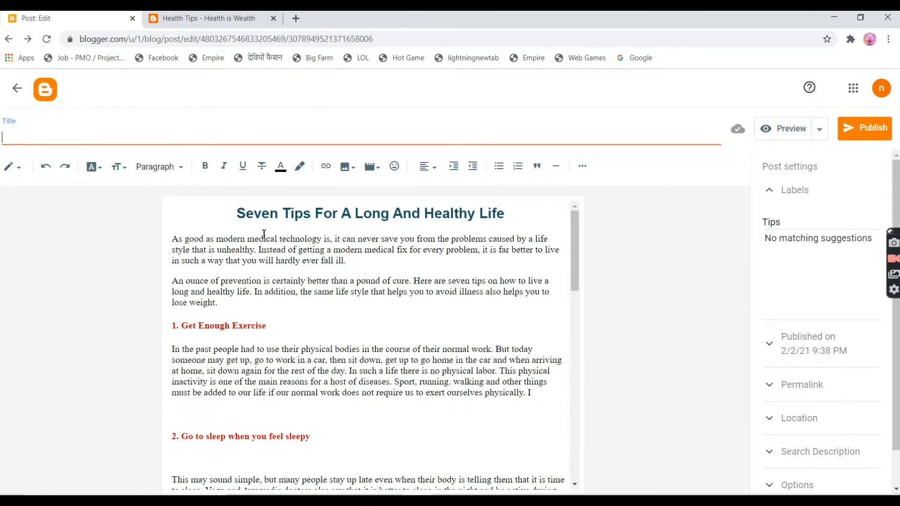
pyautogui.moveTo(243, 216); pyautogui.dragTo(508, 214)
pyautogui.hotkey('ctrl', 'c')
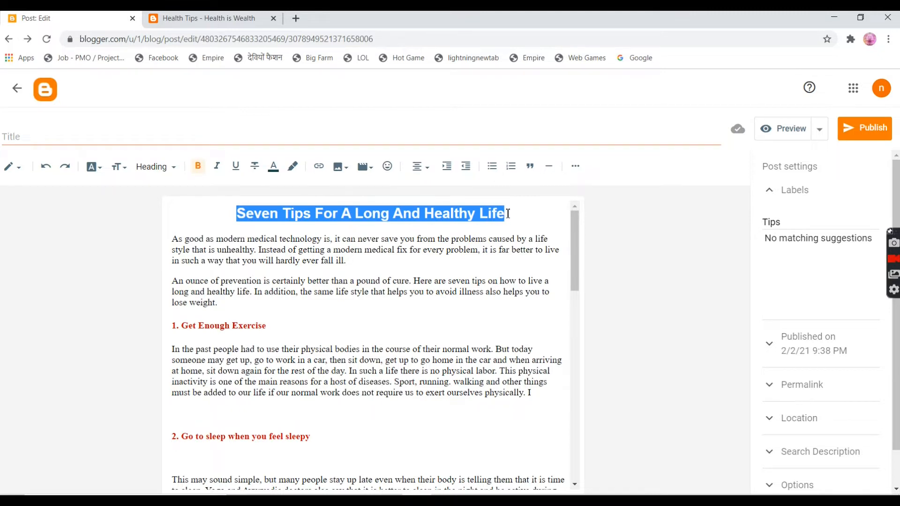
pyautogui.click(88, 137)
pyautogui.hotkey('ctrl', 'v')
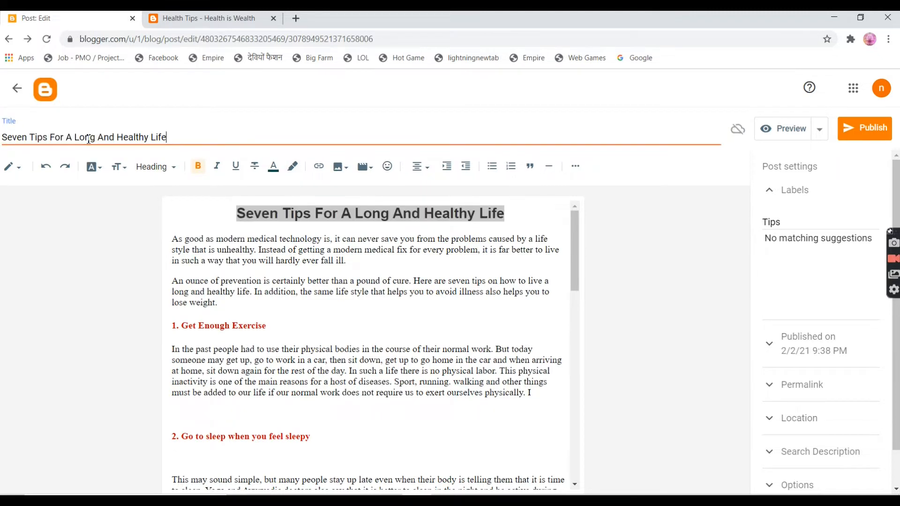
# Step: Publish the post "Seven Tips For A Long And Healthy Life" to the blog
pyautogui.click(867, 131)
pyautogui.click(868, 130)
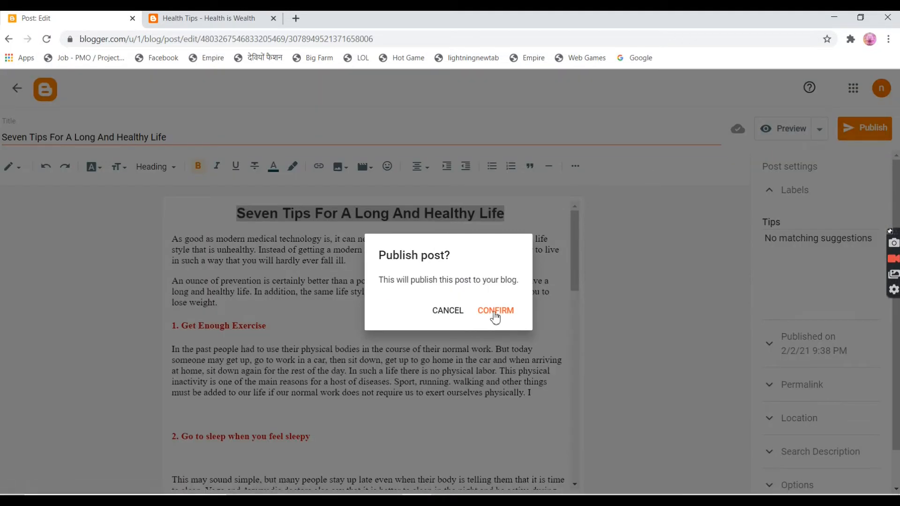
pyautogui.click(496, 311)
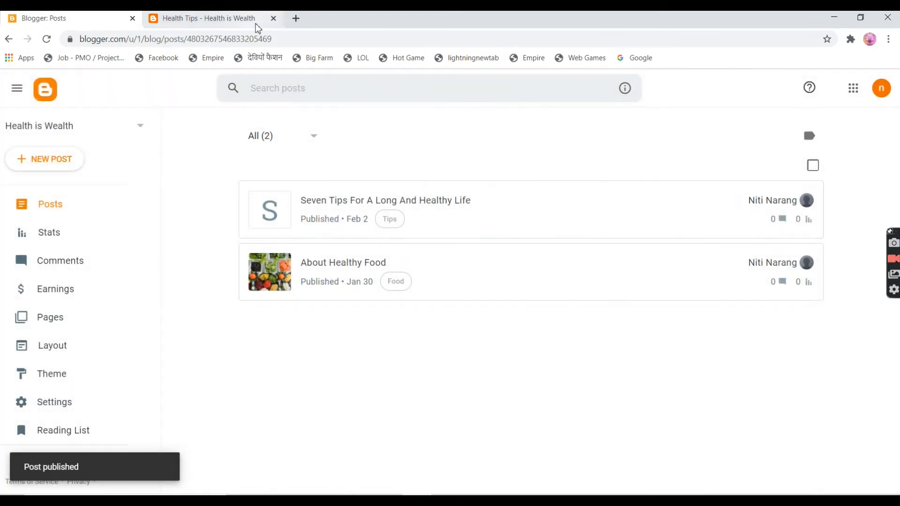
# Step: Open unsplash.com in a new browser tab and search its photos for "healthy tips"
pyautogui.click(296, 19)
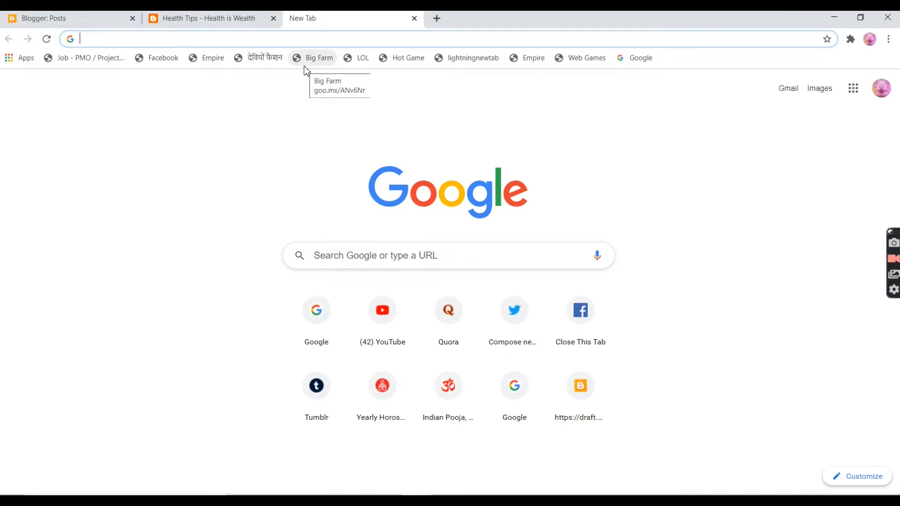
pyautogui.write('u')
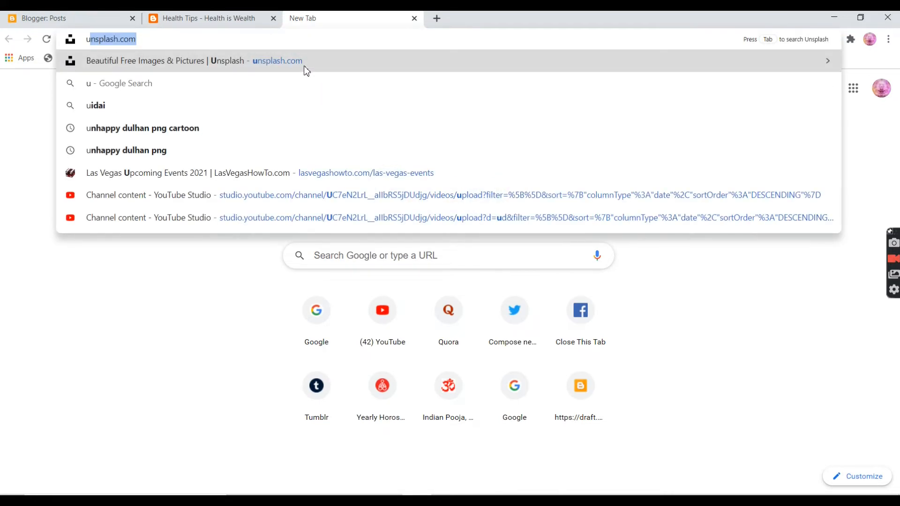
pyautogui.press('Return')
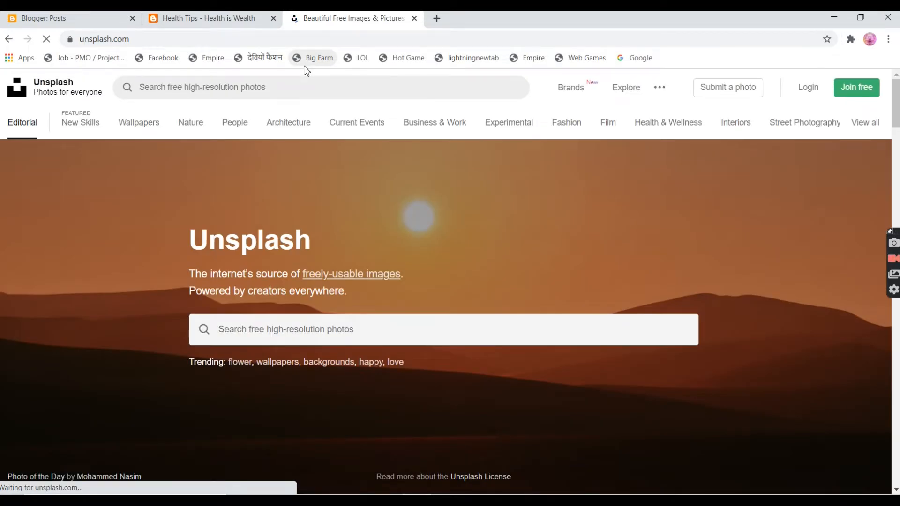
pyautogui.click(306, 337)
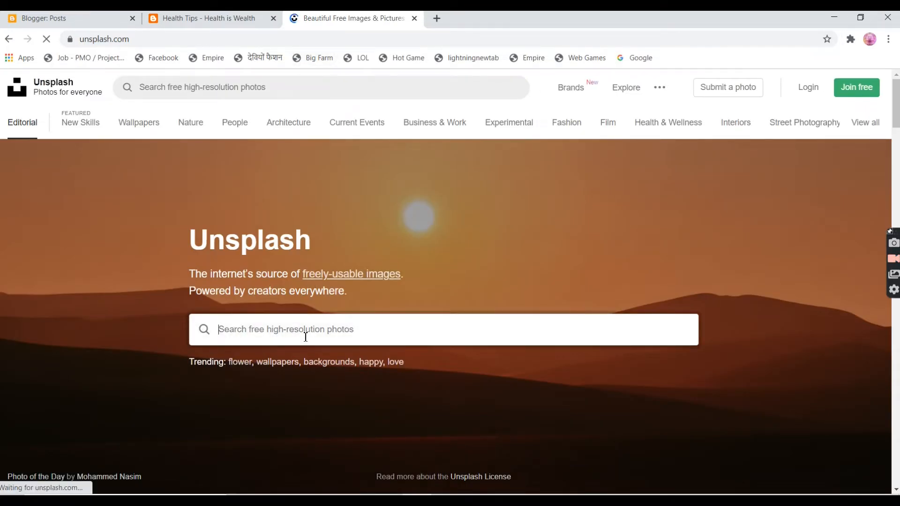
pyautogui.write('heal')
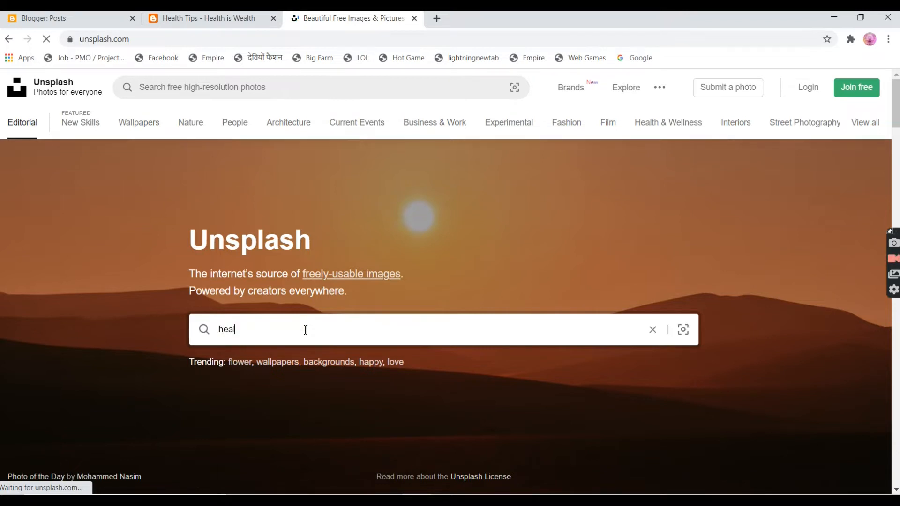
pyautogui.write('thy')
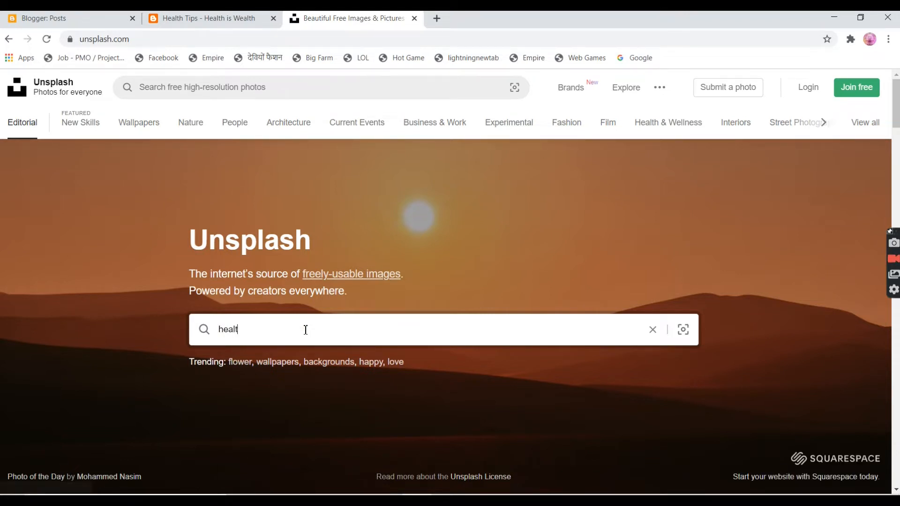
pyautogui.write(' tips')
pyautogui.press('Return')
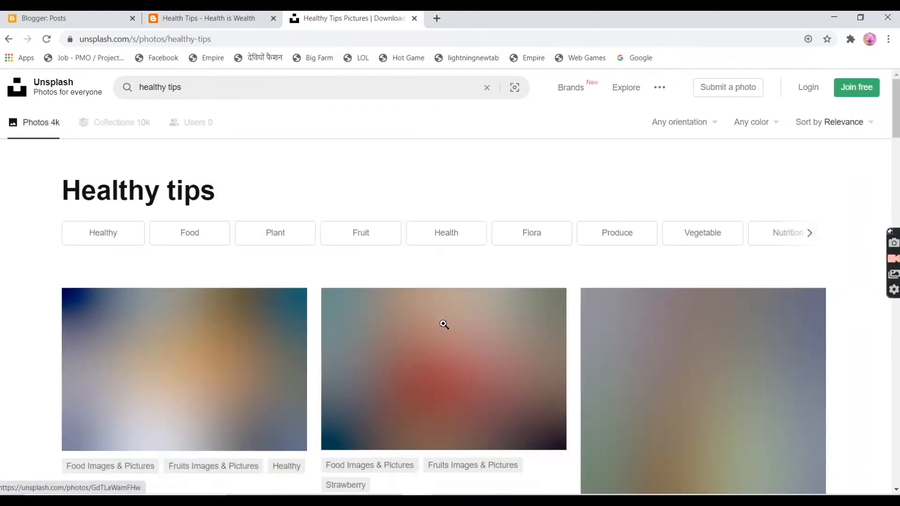
# Step: Download the free photo of orange juice being poured into a glass and dismiss the attribution pop-up
pyautogui.scroll(-2, 443, 324)
pyautogui.scroll(-5, 328, 323)
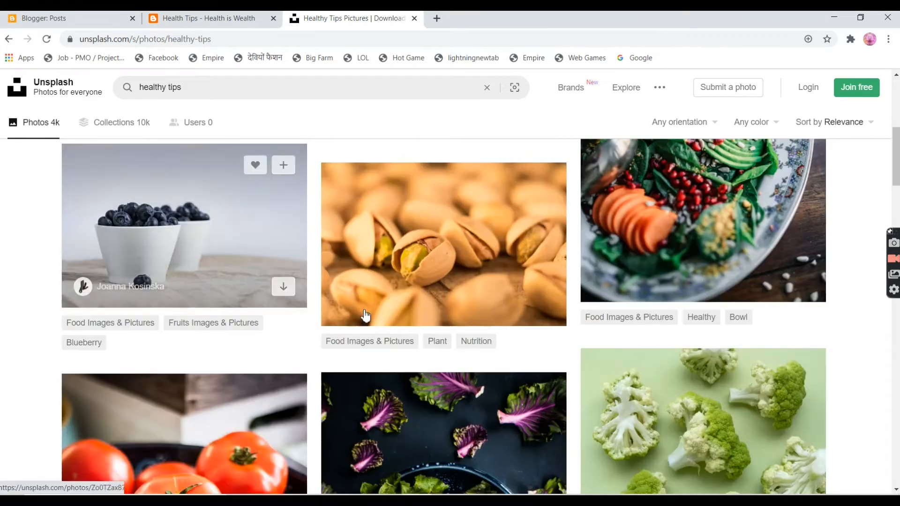
pyautogui.scroll(-2, 366, 313)
pyautogui.scroll(-10, 364, 312)
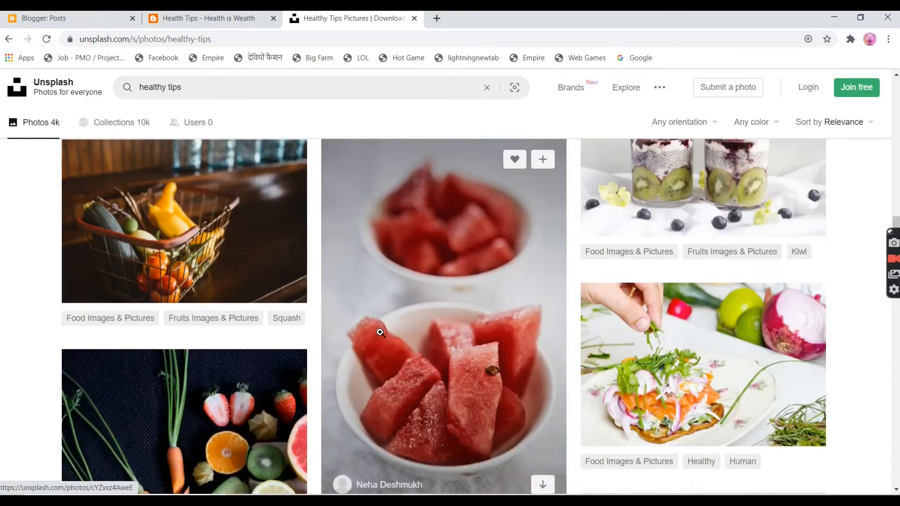
pyautogui.scroll(-8, 380, 334)
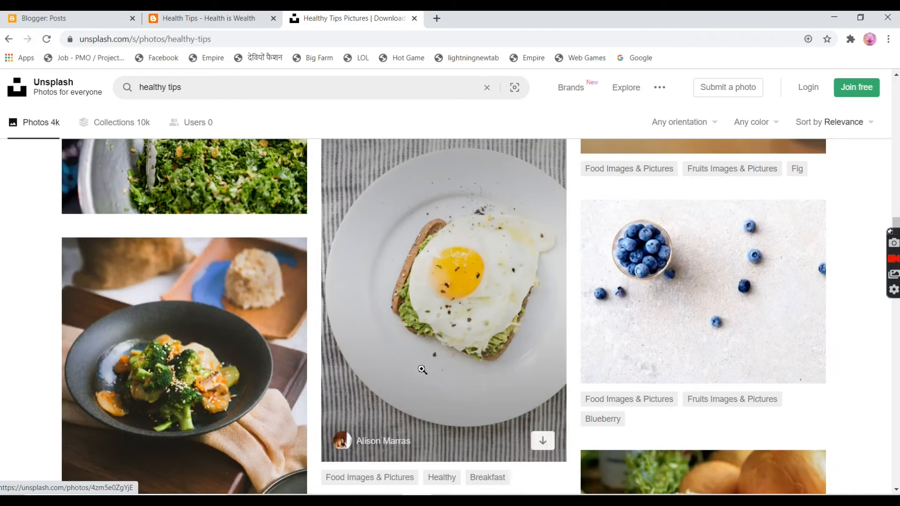
pyautogui.scroll(-16, 422, 370)
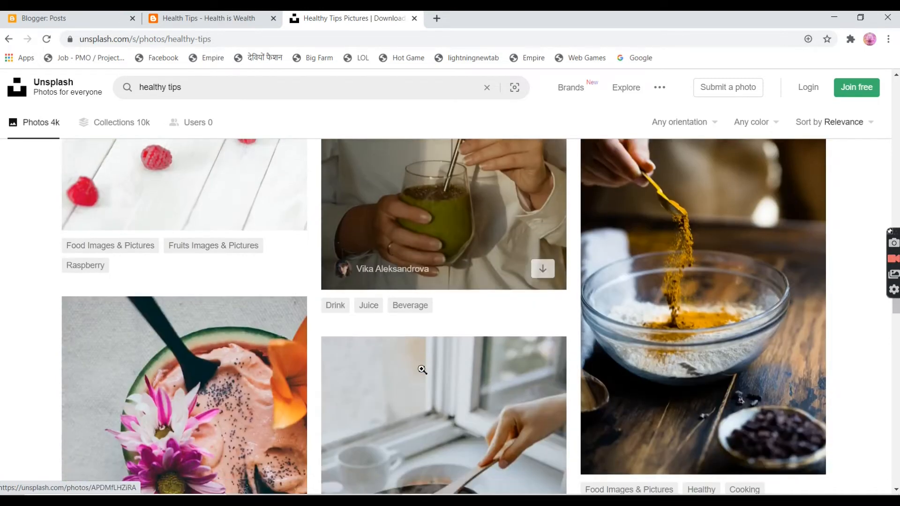
pyautogui.scroll(-15, 423, 370)
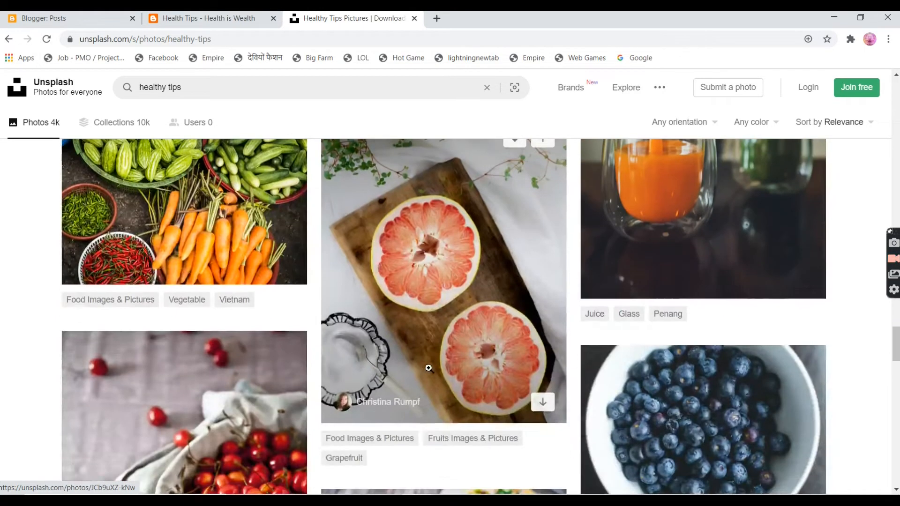
pyautogui.scroll(3, 619, 310)
pyautogui.click(678, 264)
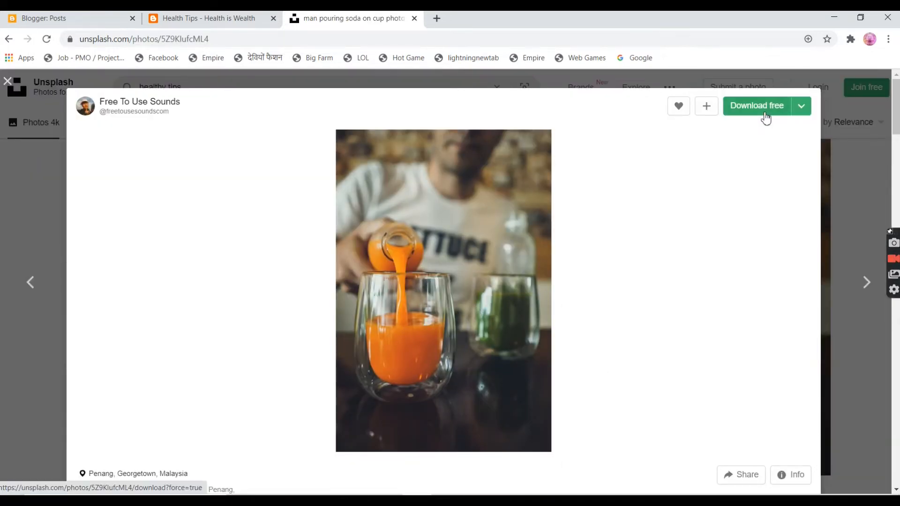
pyautogui.click(759, 113)
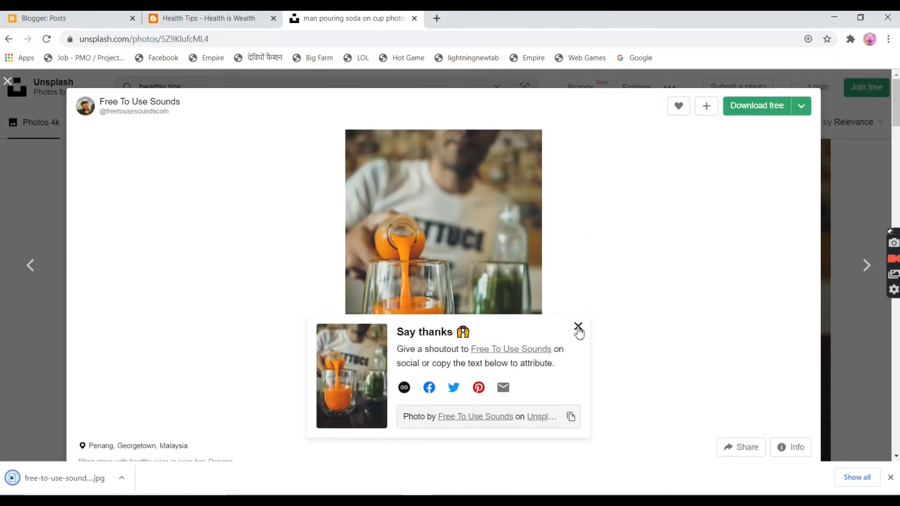
pyautogui.click(579, 327)
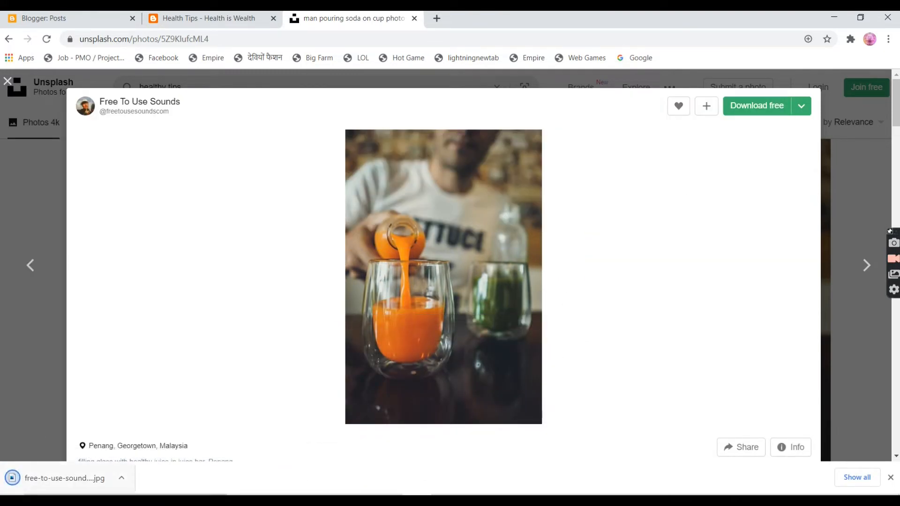
# Step: Return to Blogger and reopen the post "Seven Tips For A Long And Healthy Life" for editing
pyautogui.click(171, 18)
pyautogui.click(75, 18)
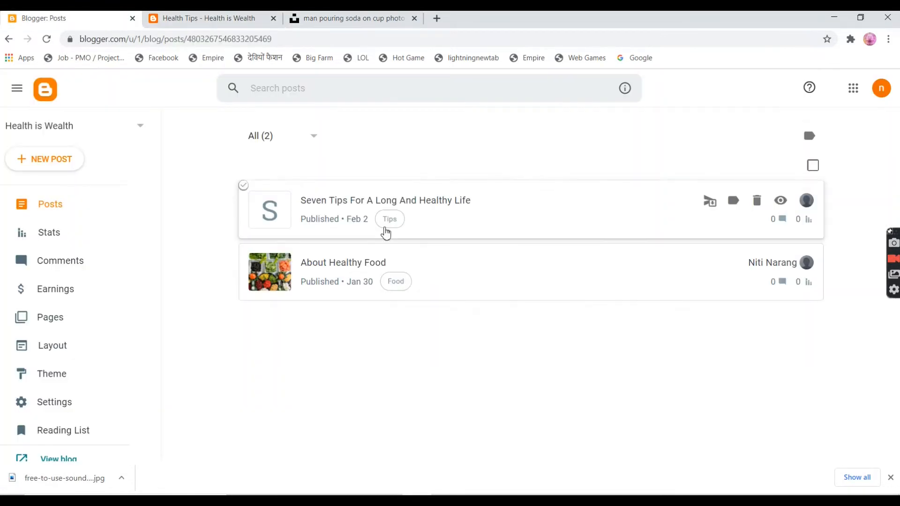
pyautogui.click(357, 205)
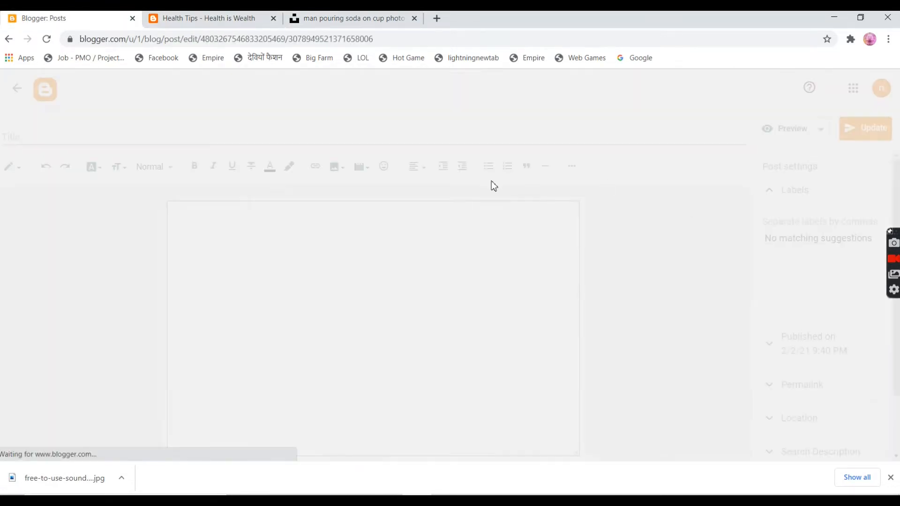
# Step: Insert the photo free-to-use-sounds-5Z9KIufcML4-unsplash from the Downloads folder on a new line beneath the post's heading
pyautogui.click(506, 215)
pyautogui.press('Return')
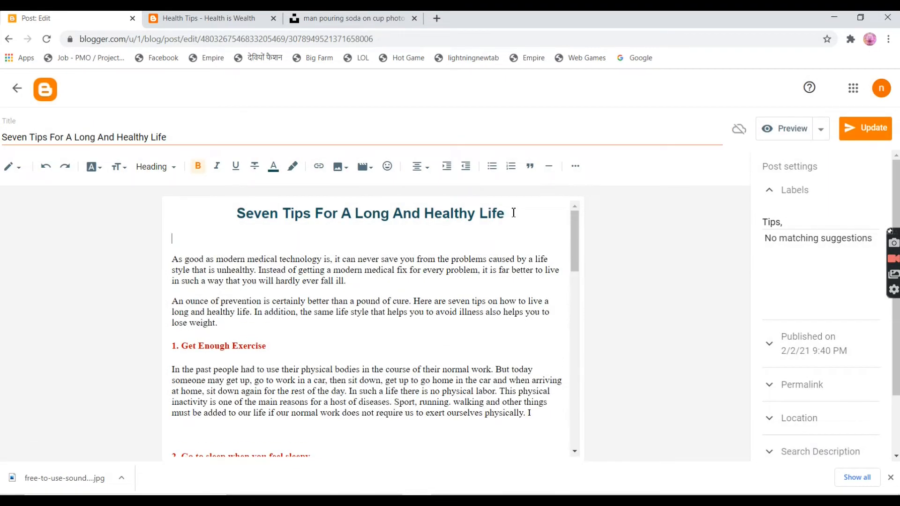
pyautogui.click(337, 167)
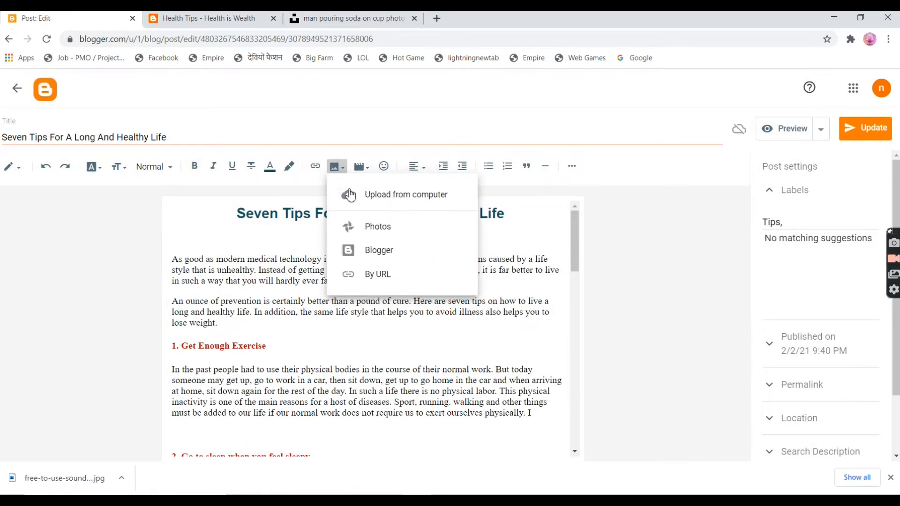
pyautogui.click(373, 202)
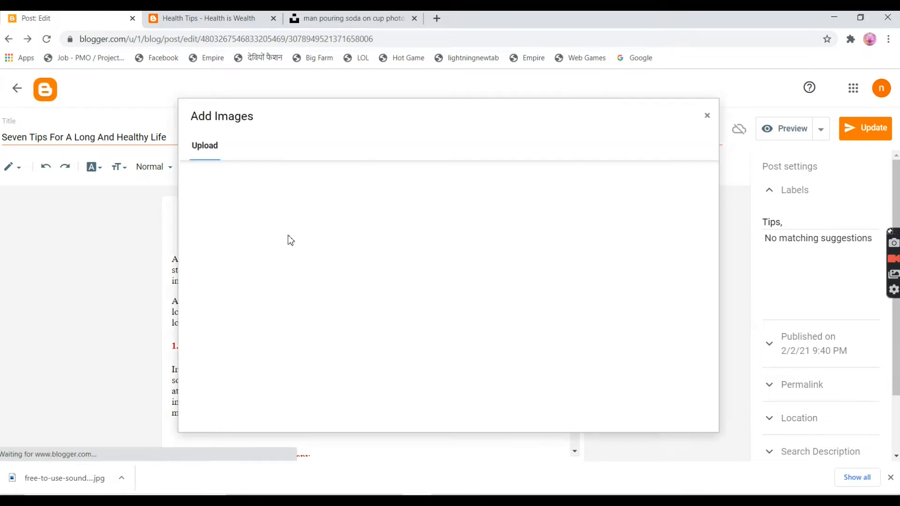
pyautogui.click(225, 180)
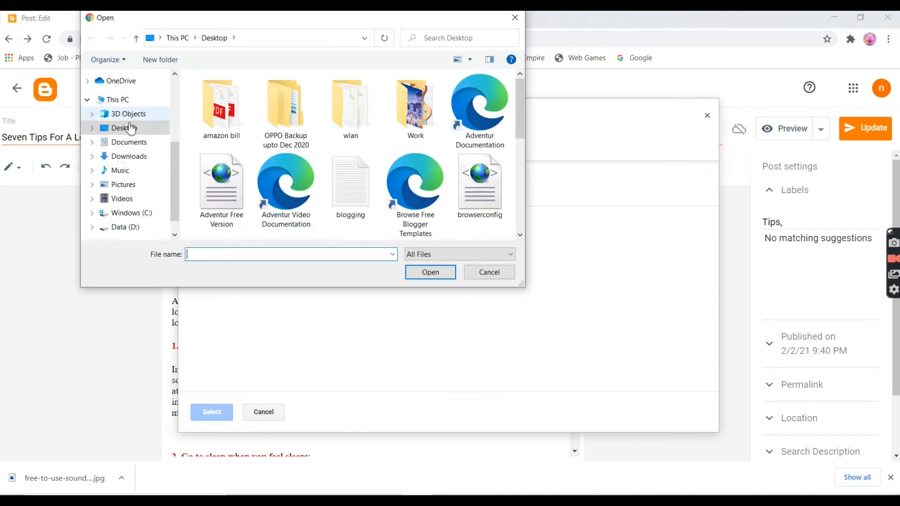
pyautogui.click(129, 142)
pyautogui.click(130, 156)
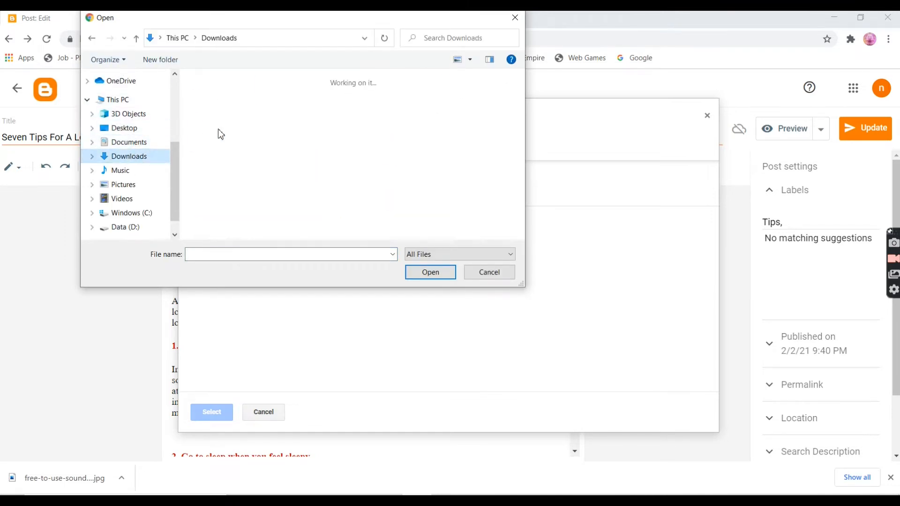
pyautogui.click(221, 129)
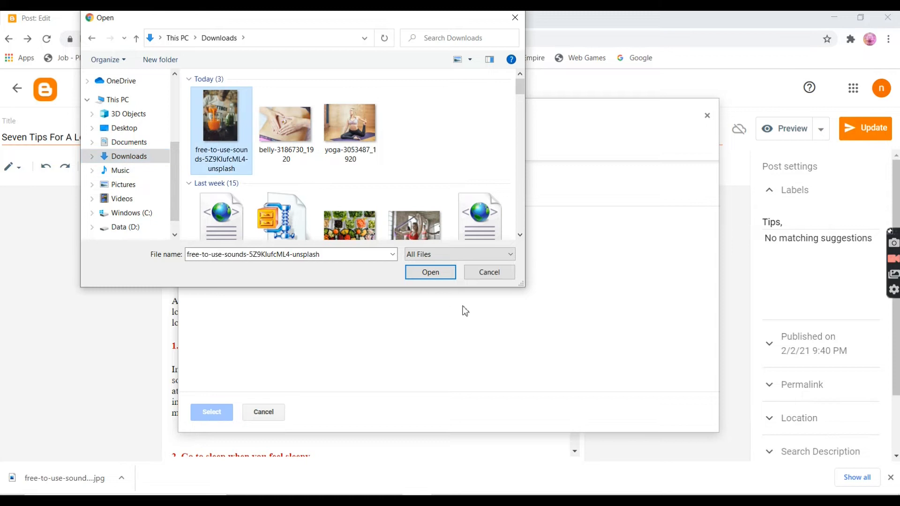
pyautogui.click(430, 272)
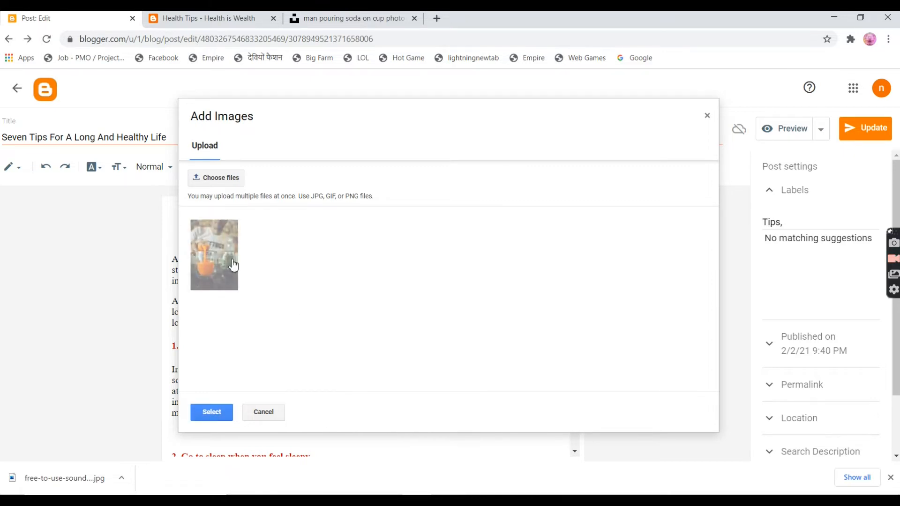
pyautogui.click(225, 409)
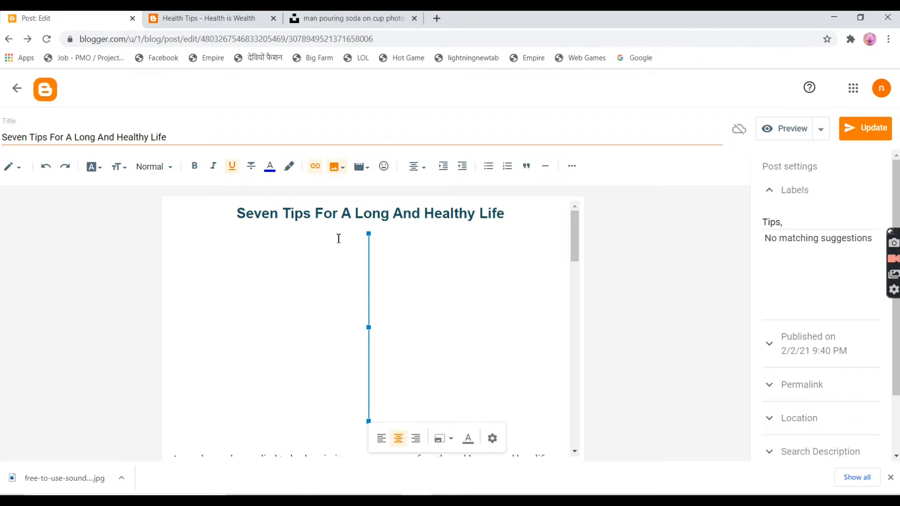
# Step: Enlarge the inserted juice photo to about twice its width through its image settings
pyautogui.click(448, 273)
pyautogui.click(393, 303)
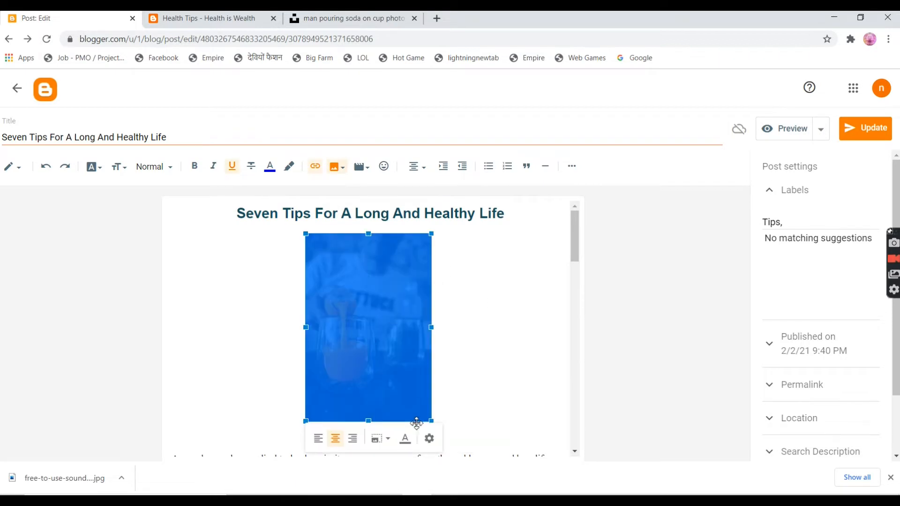
pyautogui.click(429, 441)
pyautogui.click(370, 315)
pyautogui.click(374, 332)
pyautogui.click(536, 394)
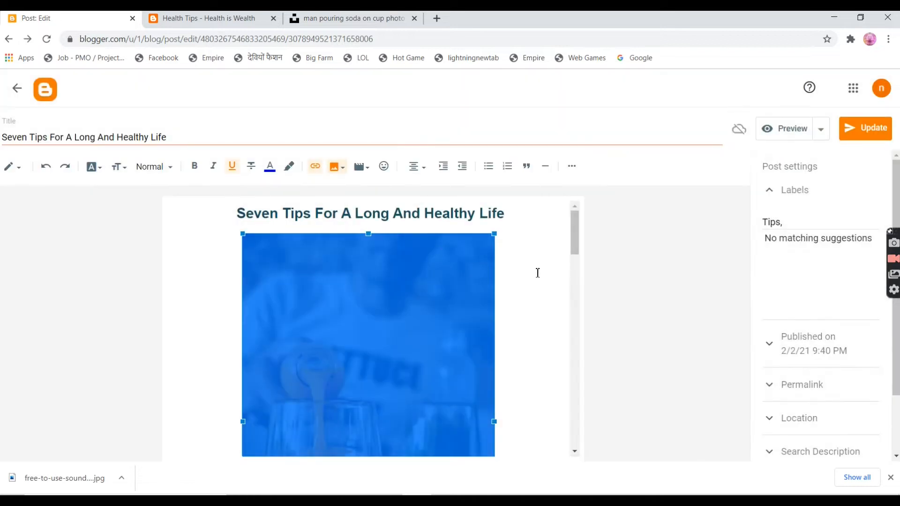
# Step: Remove the blank line below the photo, then update the published post and return to the posts list
pyautogui.click(538, 273)
pyautogui.scroll(-5, 521, 290)
pyautogui.click(233, 271)
pyautogui.press('Delete')
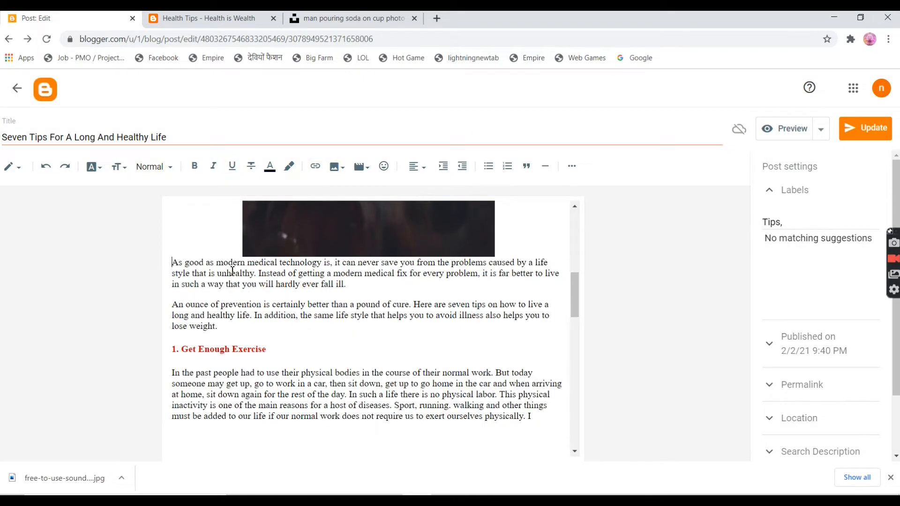
pyautogui.click(884, 136)
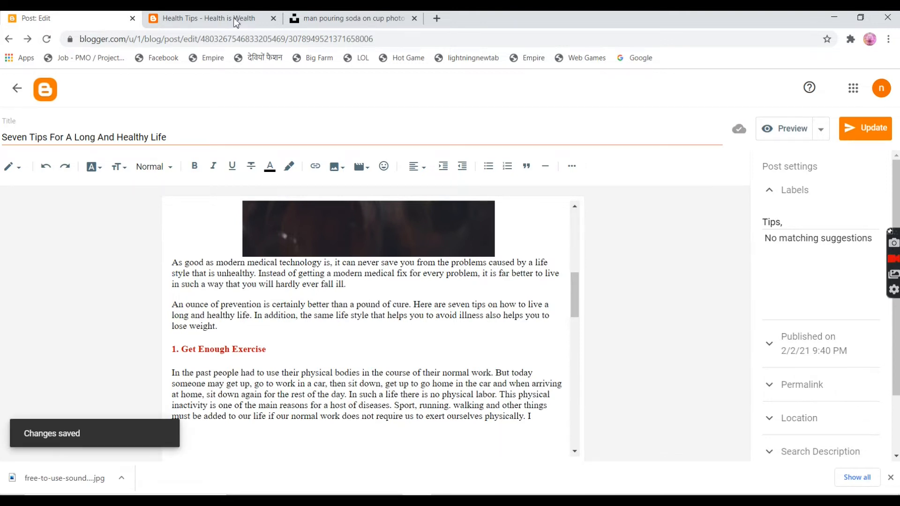
pyautogui.click(17, 91)
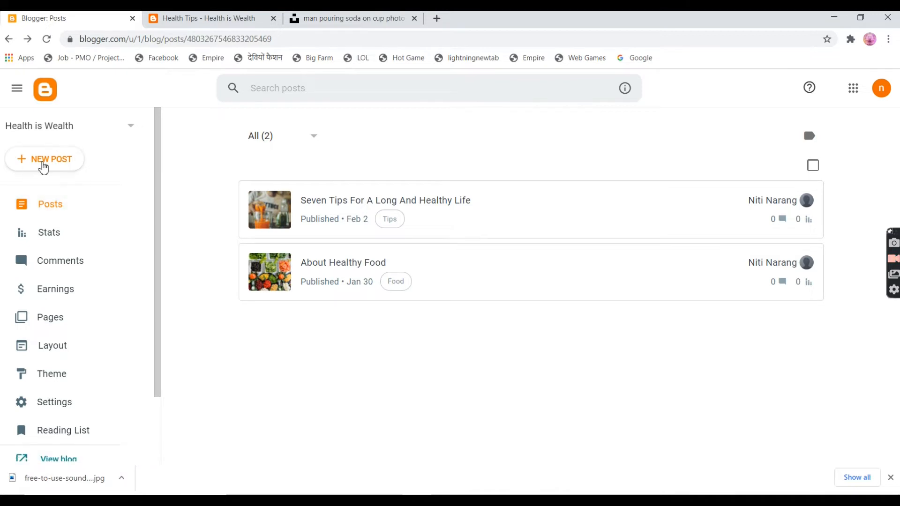
# Step: Start a new post and fill its body with the complete Hair Loss article copied from its Notepad window
pyautogui.click(43, 165)
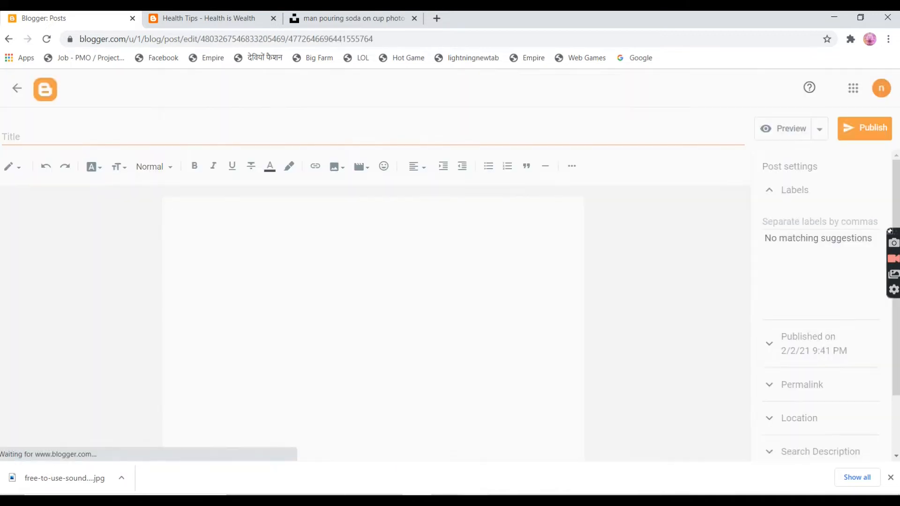
pyautogui.click(476, 500)
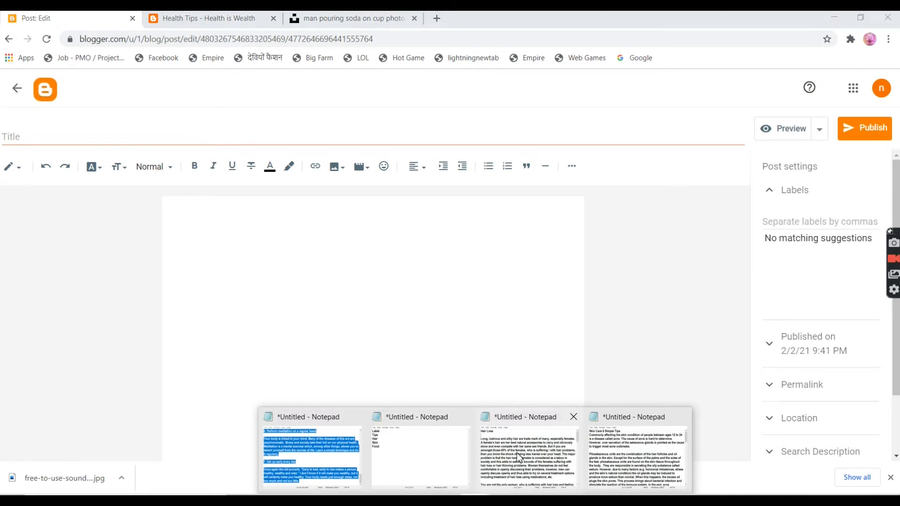
pyautogui.click(519, 457)
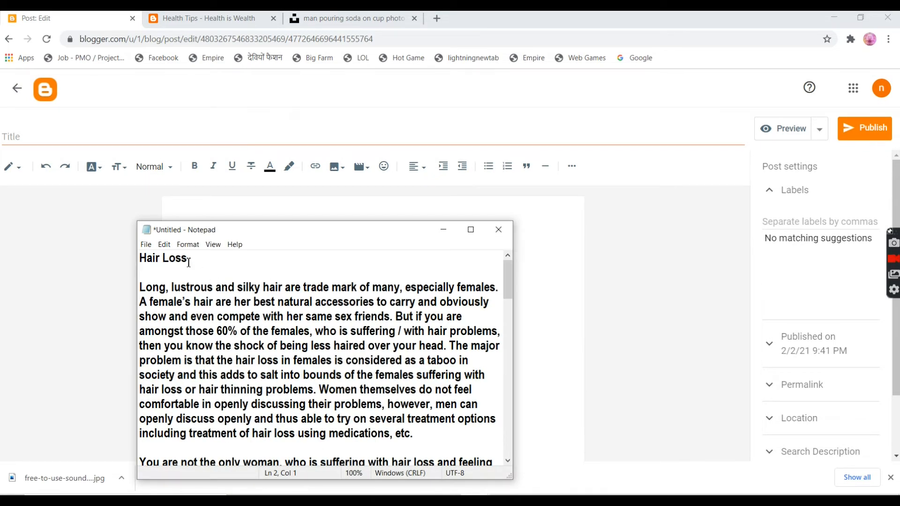
pyautogui.hotkey('ctrl', 'a')
pyautogui.hotkey('ctrl', 'c')
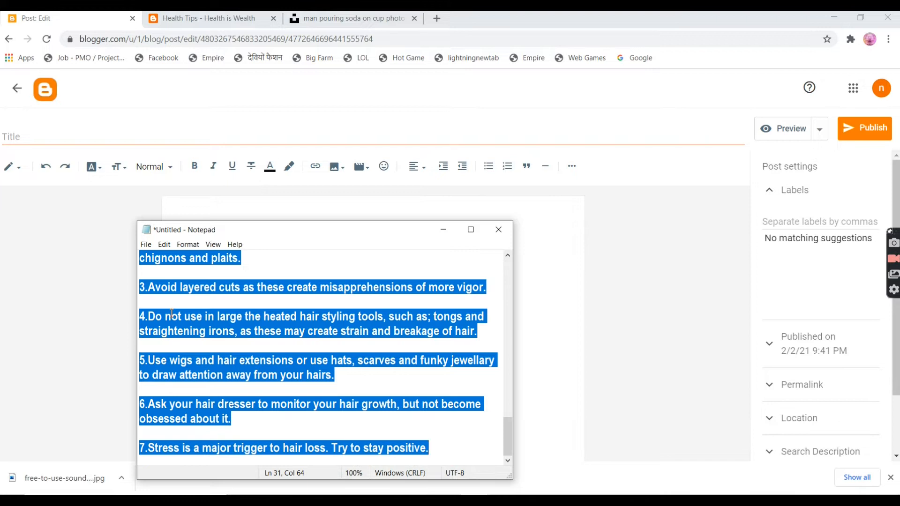
pyautogui.click(542, 231)
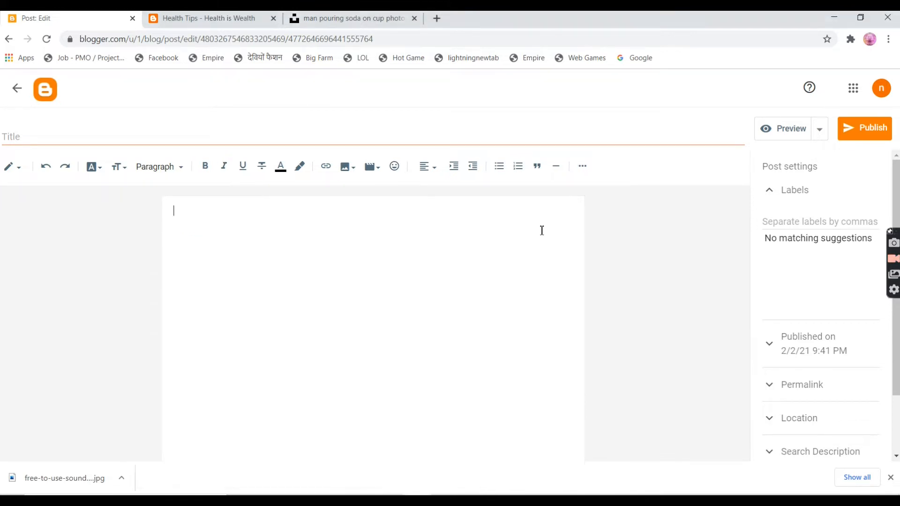
pyautogui.hotkey('ctrl', 'v')
pyautogui.scroll(15, 277, 345)
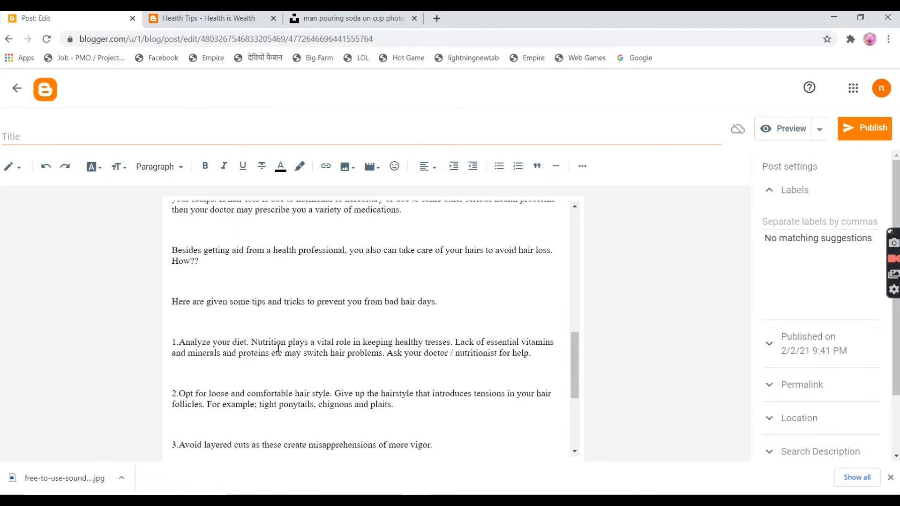
# Step: Title the post "How to avoid Hair Loss" and remove the blank line between the Hair Loss heading and the first paragraph
pyautogui.click(52, 135)
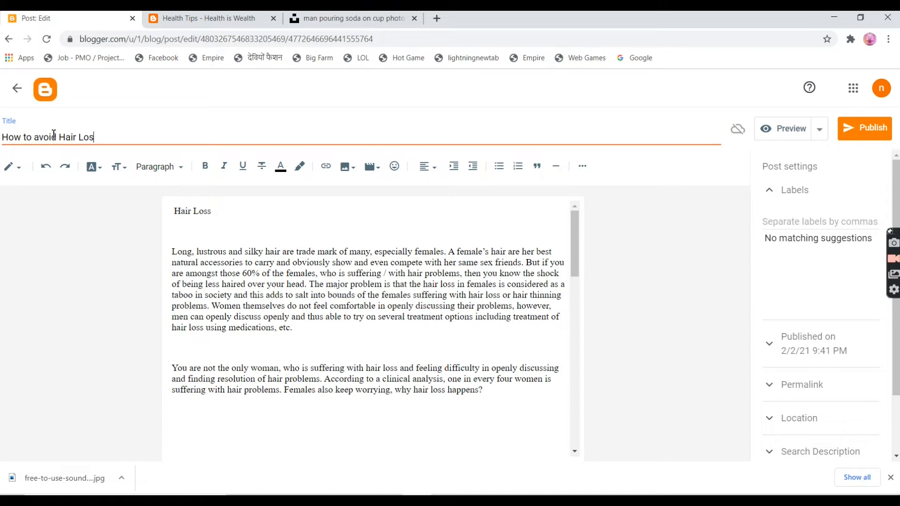
pyautogui.click(187, 226)
pyautogui.press('Delete')
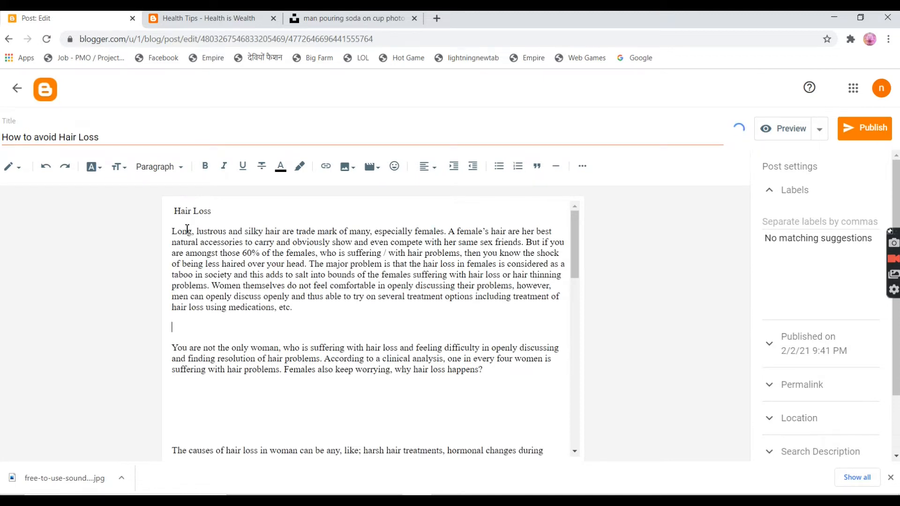
# Step: Try deleting the blank lines after the article's first paragraph, and undo the deletions
pyautogui.press('Delete')
pyautogui.press('Delete')
pyautogui.press('Delete')
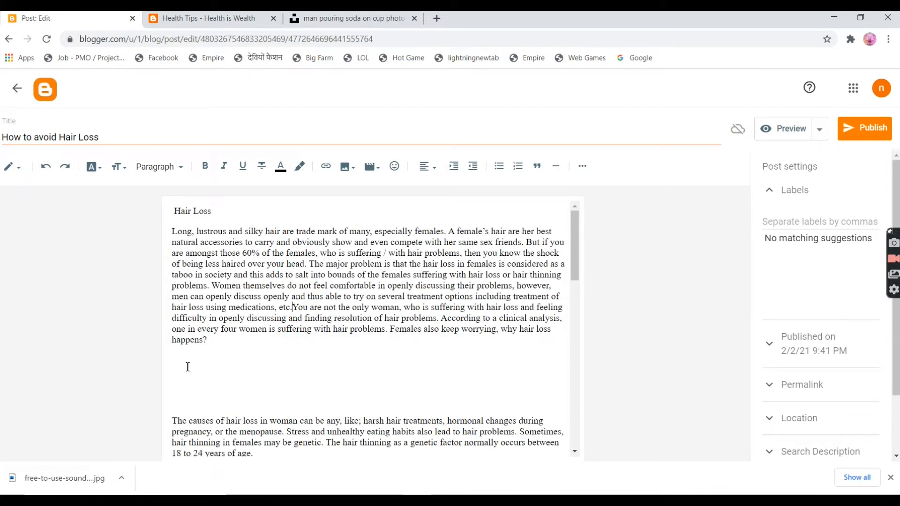
pyautogui.press('Delete')
pyautogui.press('Delete')
pyautogui.press('Delete')
pyautogui.hotkey('ctrl', 'z')
pyautogui.hotkey('ctrl', 'z')
pyautogui.hotkey('ctrl', 'z')
pyautogui.hotkey('ctrl', 'z')
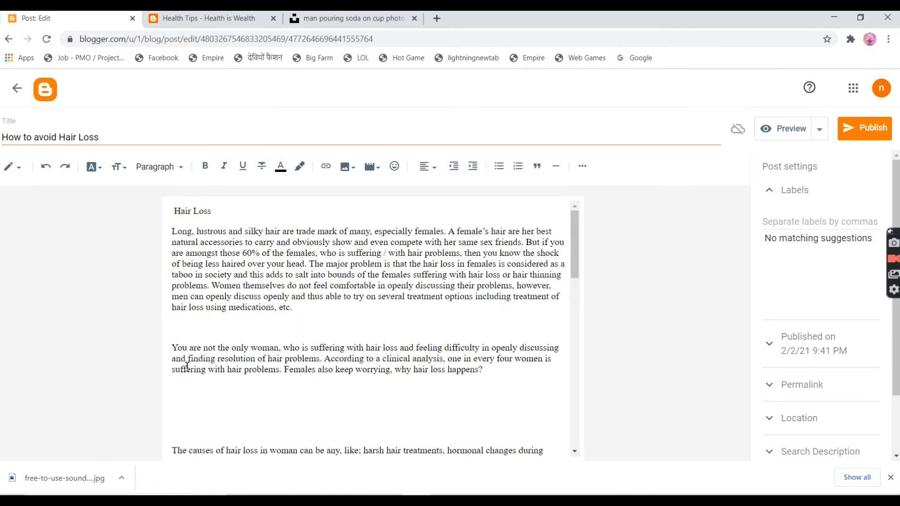
# Step: Format the opening "Hair Loss" line as a bold, dark red, center-aligned Heading
pyautogui.moveTo(222, 207); pyautogui.dragTo(157, 214)
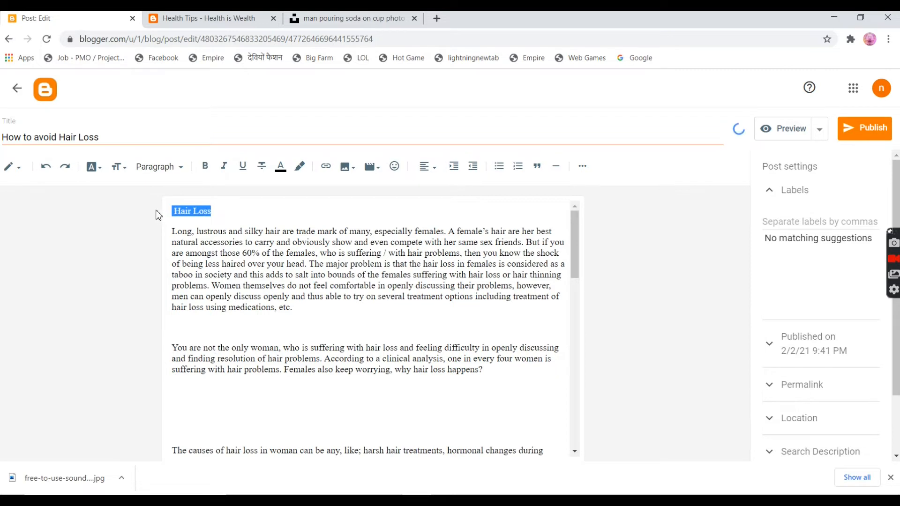
pyautogui.click(205, 174)
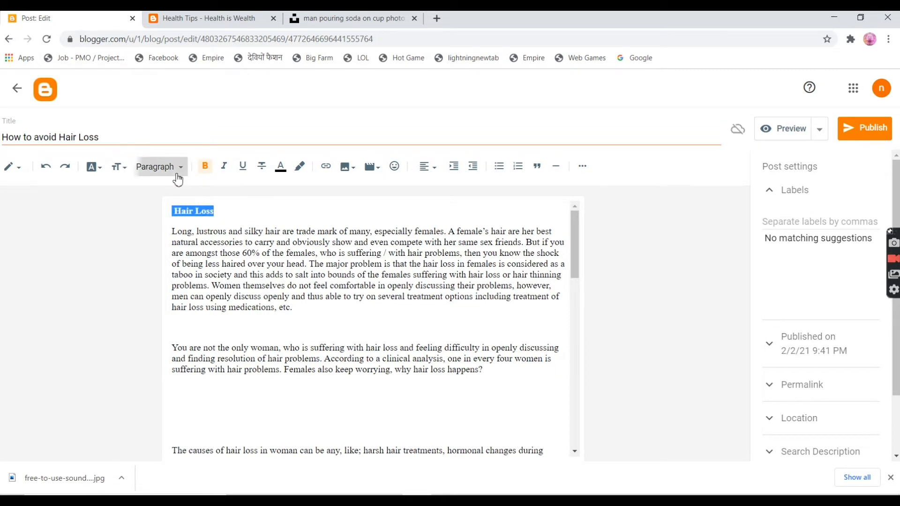
pyautogui.click(177, 169)
pyautogui.click(184, 217)
pyautogui.click(275, 168)
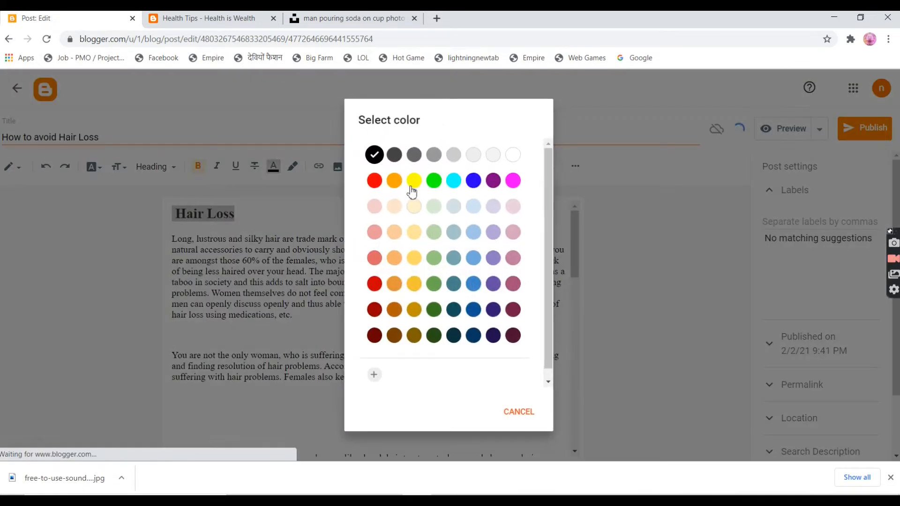
pyautogui.click(374, 284)
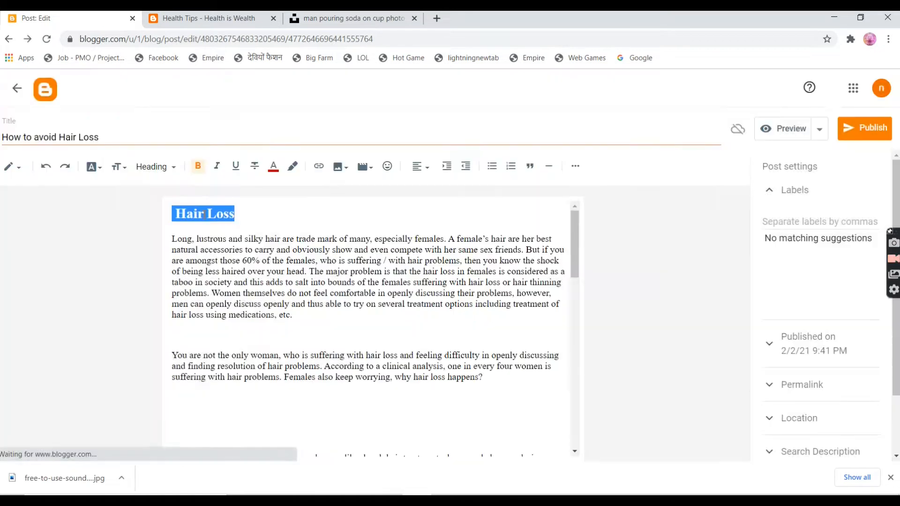
pyautogui.click(419, 168)
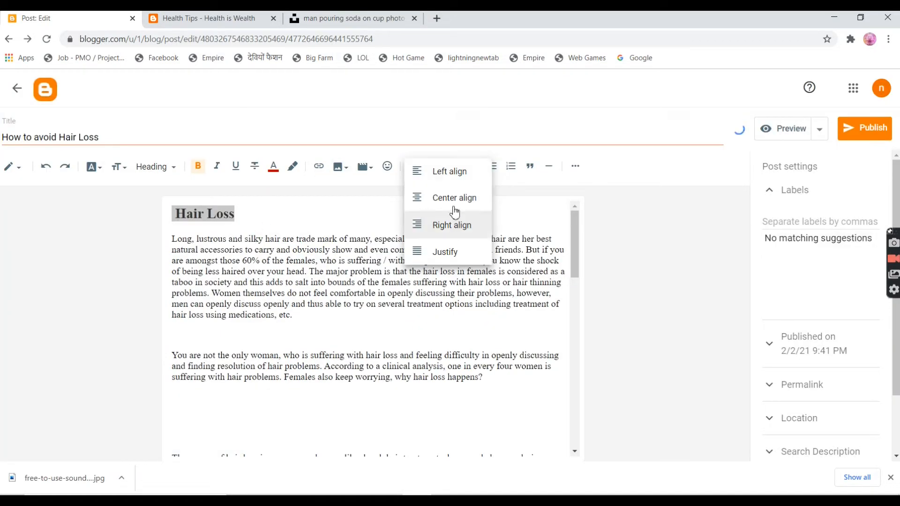
pyautogui.click(452, 199)
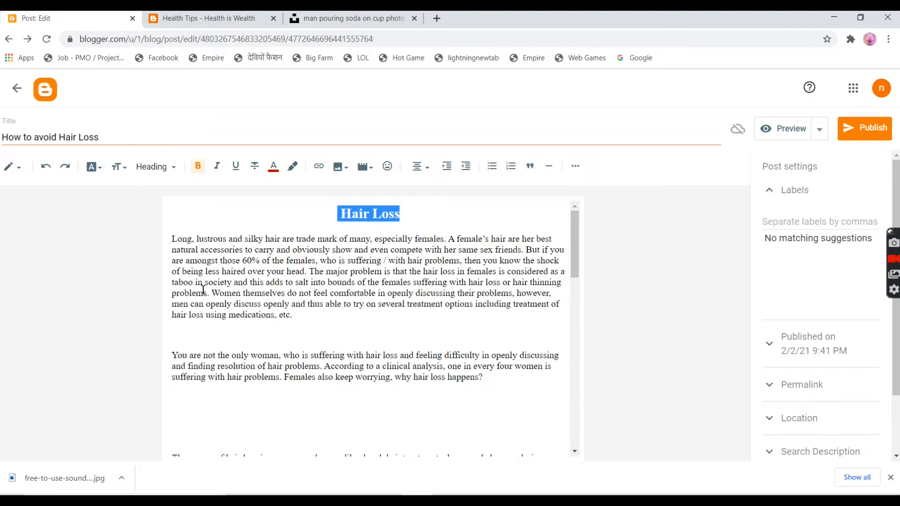
# Step: Set the entire post body to Medium text size in a sans-serif font
pyautogui.click(201, 329)
pyautogui.hotkey('ctrl', 'a')
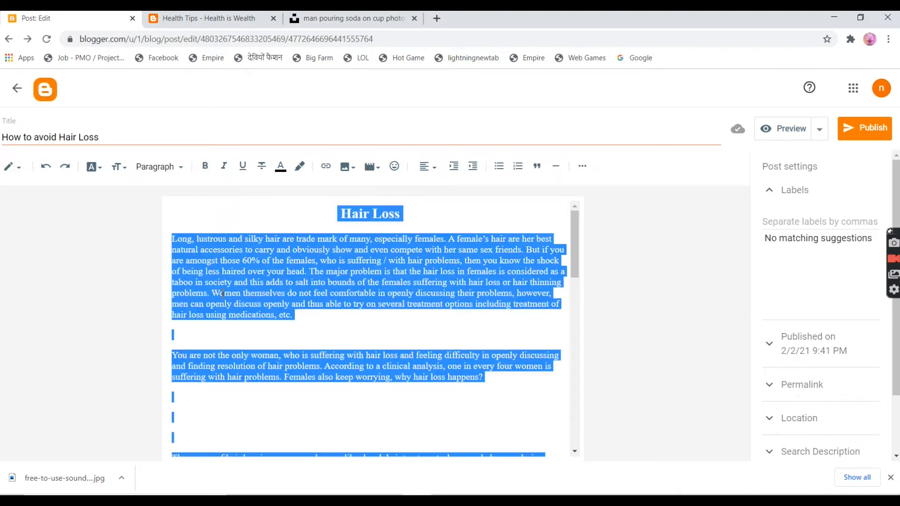
pyautogui.click(118, 169)
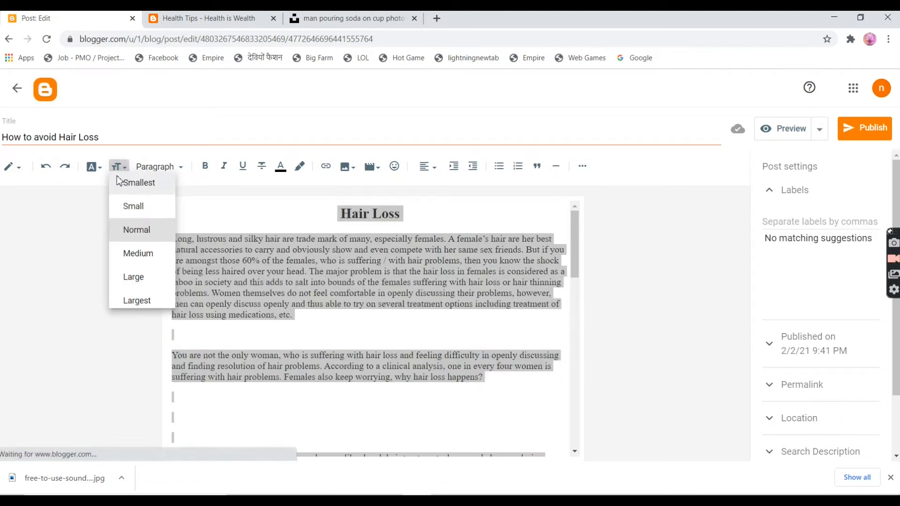
pyautogui.click(138, 265)
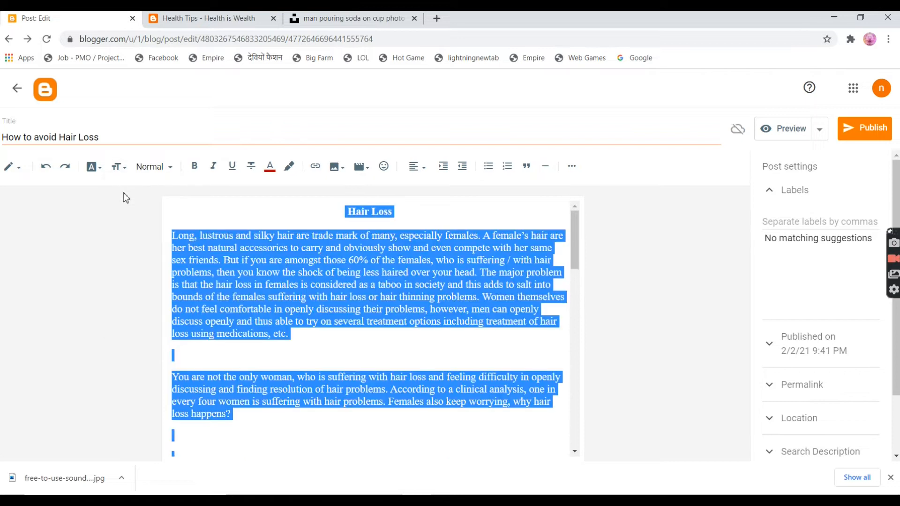
pyautogui.click(93, 167)
pyautogui.click(114, 259)
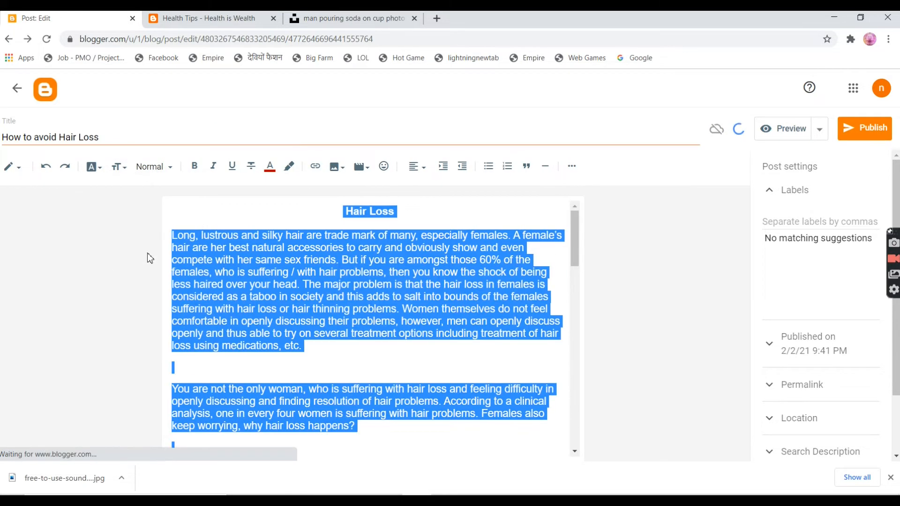
# Step: Add a blank line between the Hair Loss heading and the first paragraph of the post
pyautogui.click(458, 234)
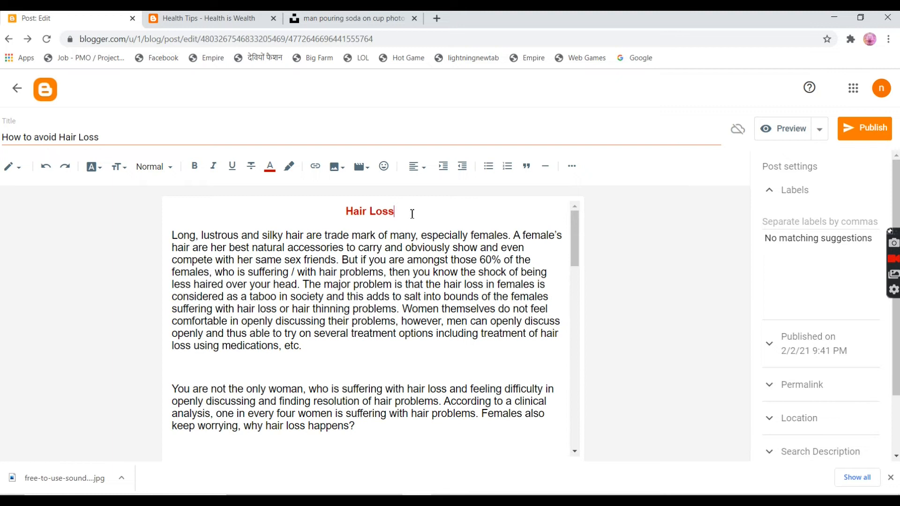
pyautogui.press('Return')
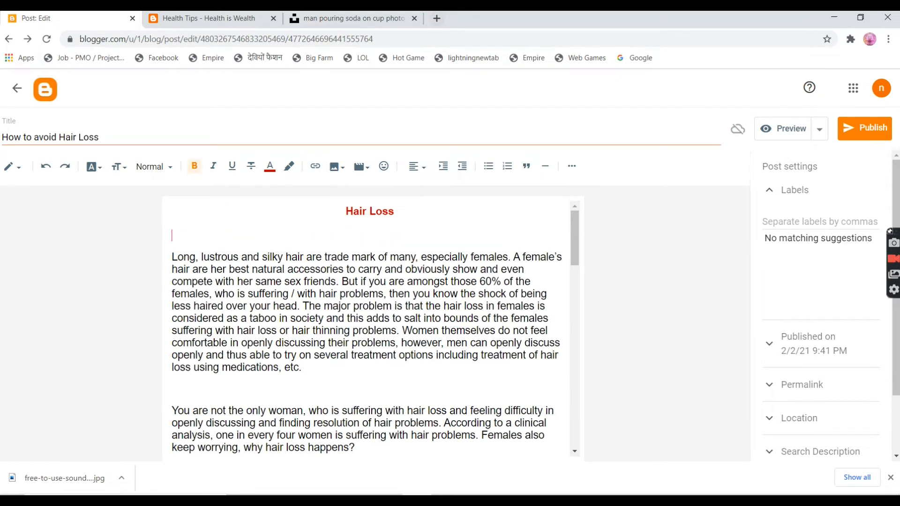
# Step: Switch to Unsplash, close the opened soda photo, and search for "hair loss" pictures
pyautogui.click(374, 19)
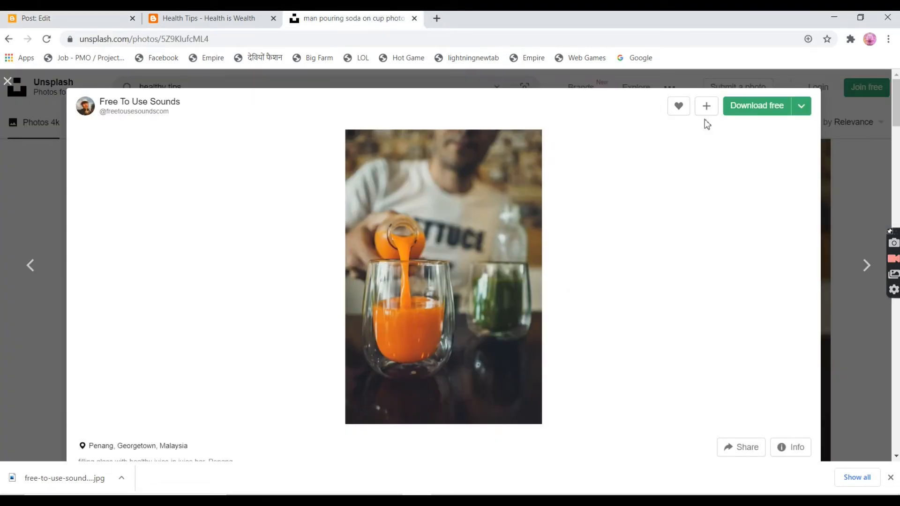
pyautogui.click(8, 84)
pyautogui.moveTo(181, 87); pyautogui.dragTo(75, 90)
pyautogui.write('hair')
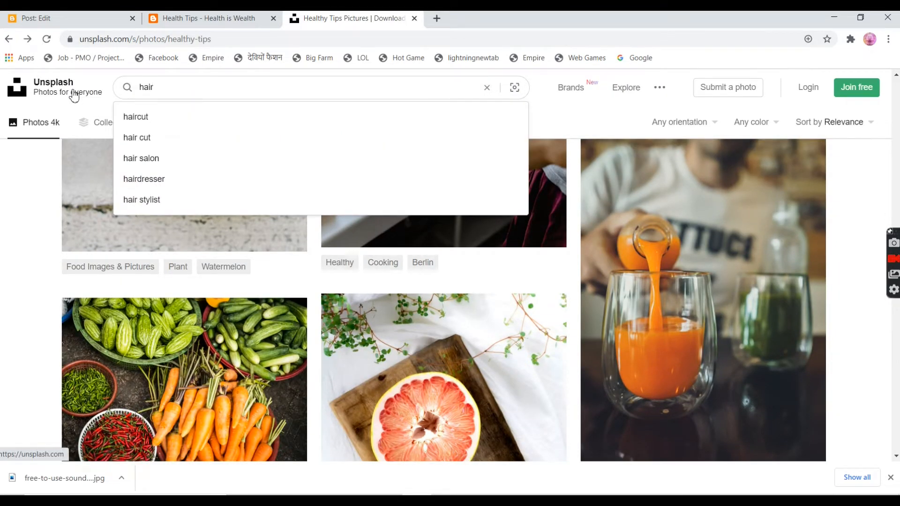
pyautogui.write(' loss')
pyautogui.press('Return')
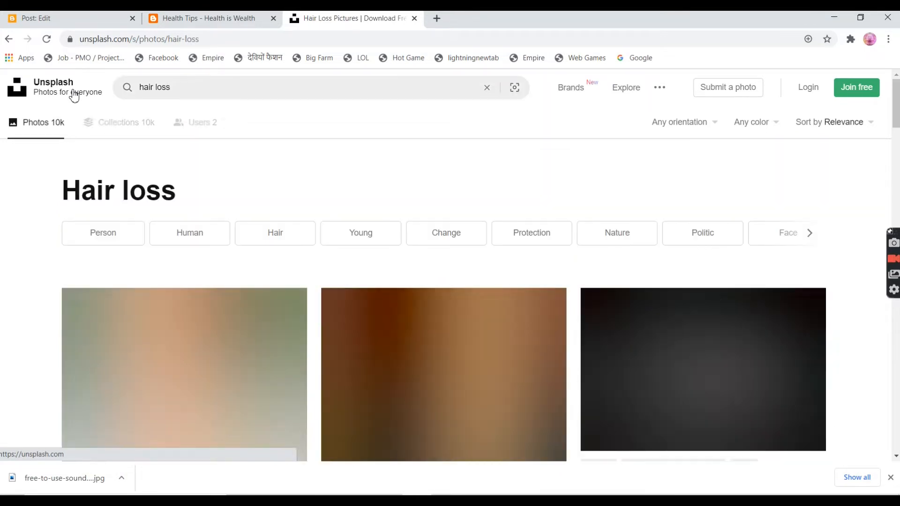
# Step: Browse the hair loss results and download the National Cancer Institute photo of the girl hugging a teddy bear
pyautogui.scroll(-14, 450, 352)
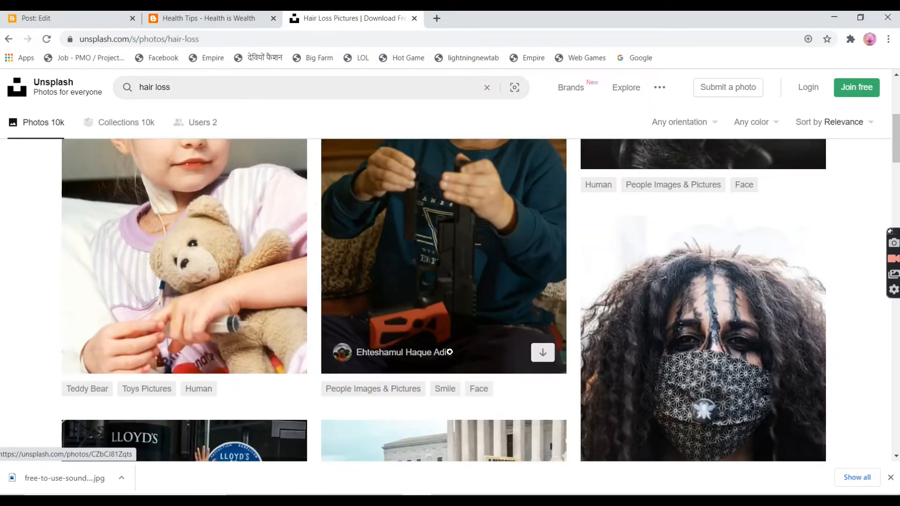
pyautogui.scroll(-8, 446, 352)
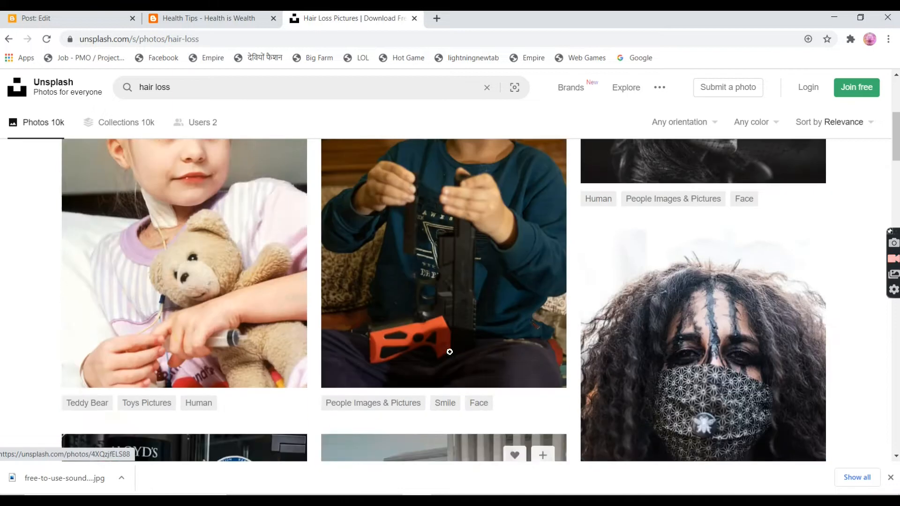
pyautogui.scroll(3, 136, 291)
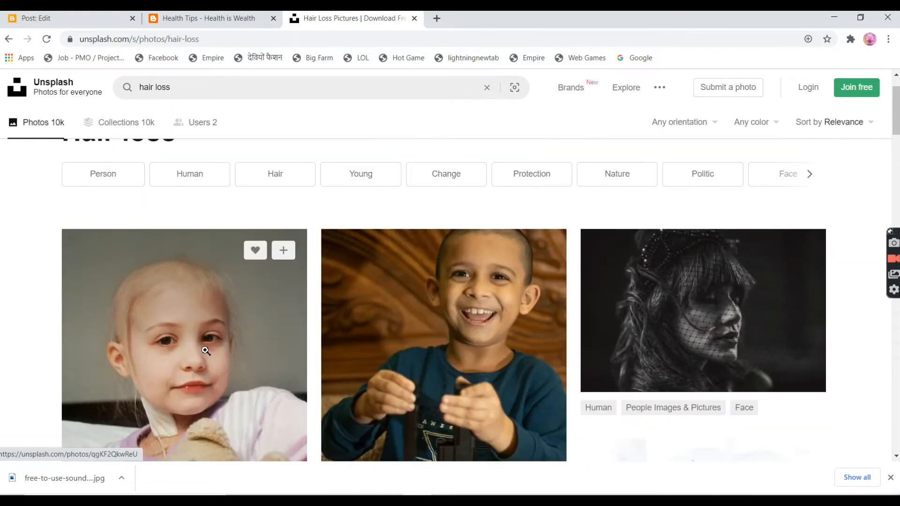
pyautogui.scroll(-12, 237, 350)
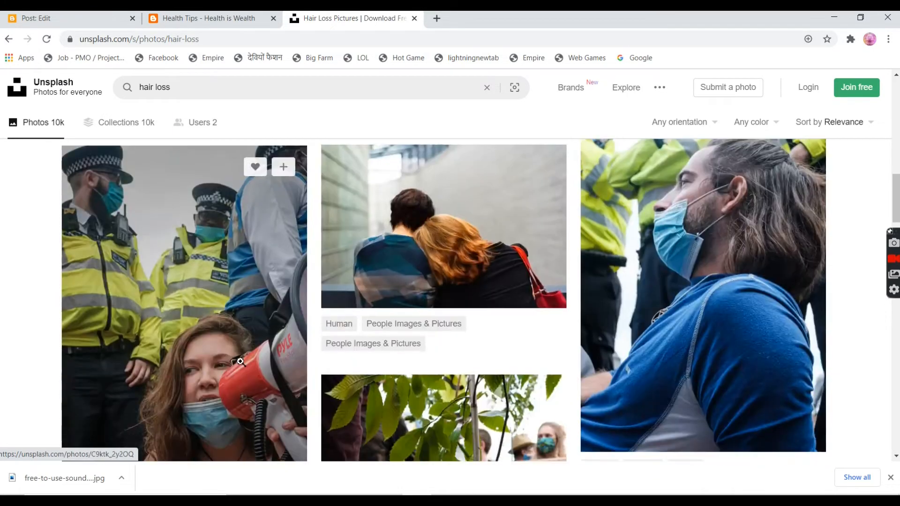
pyautogui.scroll(-5, 243, 365)
pyautogui.scroll(-15, 397, 324)
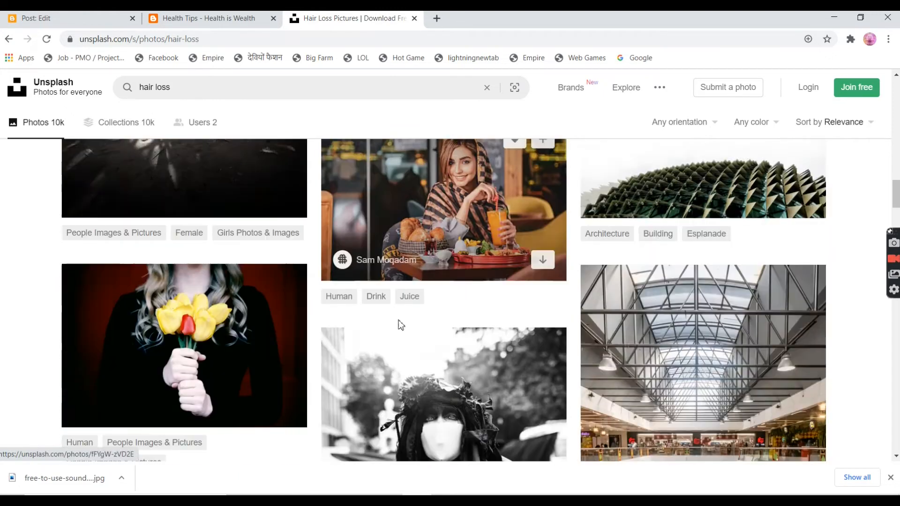
pyautogui.scroll(-15, 398, 324)
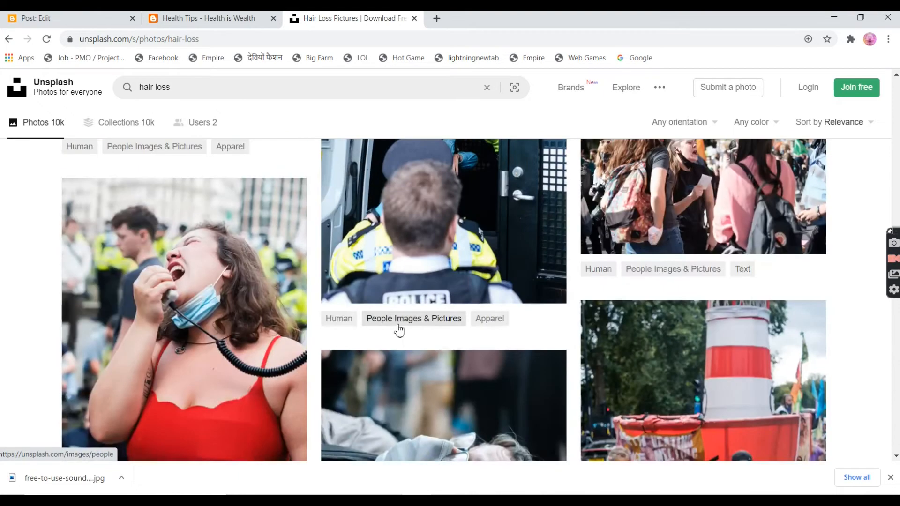
pyautogui.scroll(20, 397, 328)
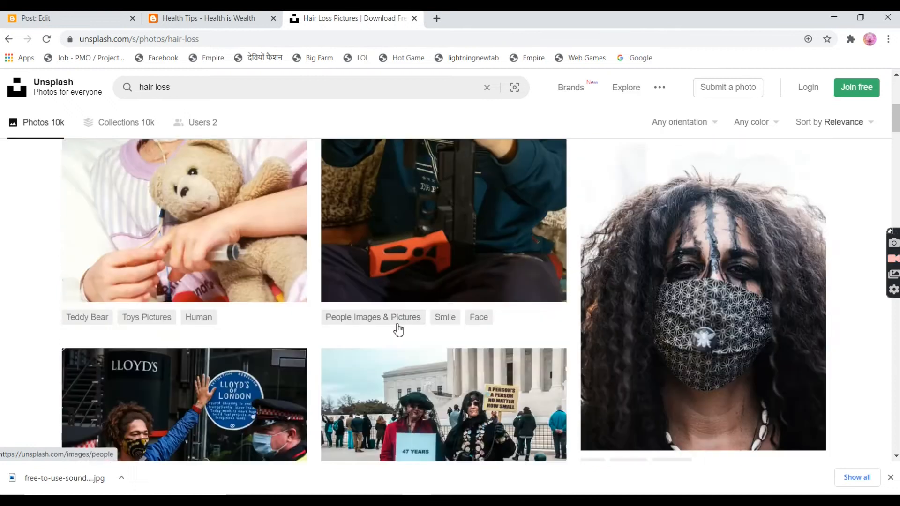
pyautogui.scroll(-3, 215, 284)
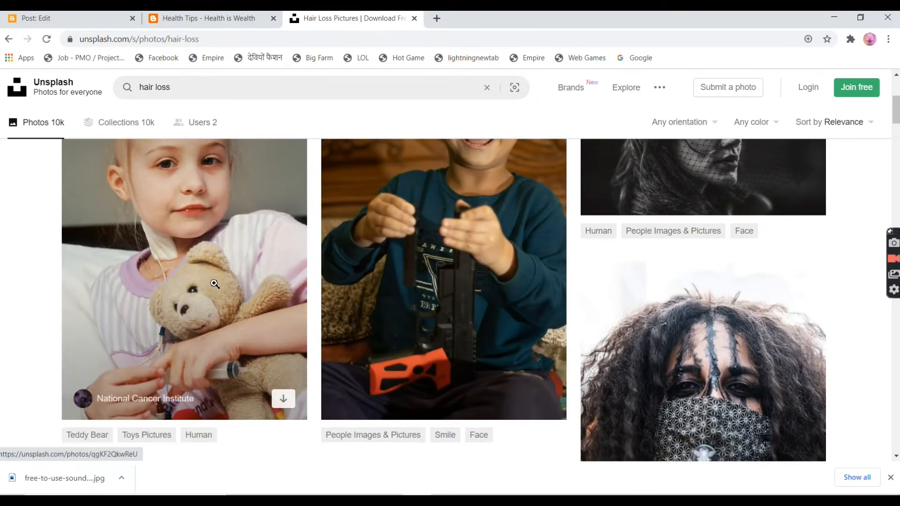
pyautogui.click(214, 284)
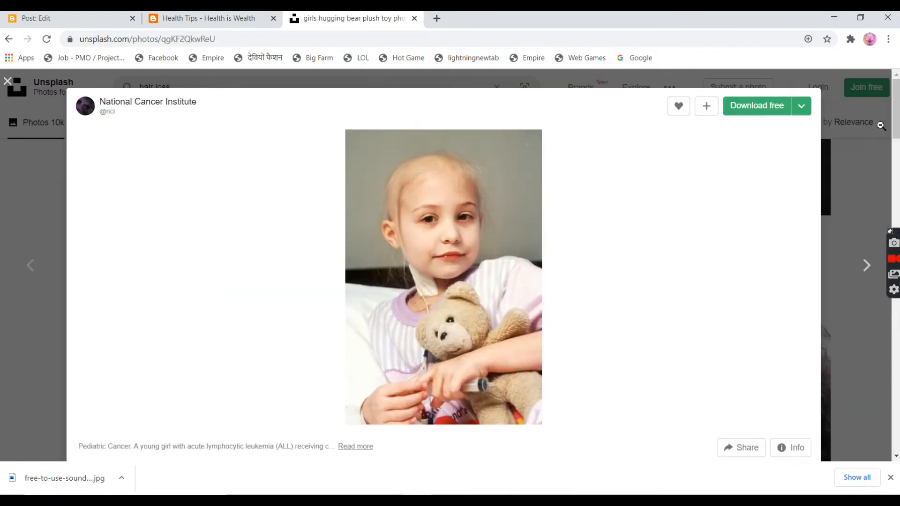
pyautogui.click(766, 111)
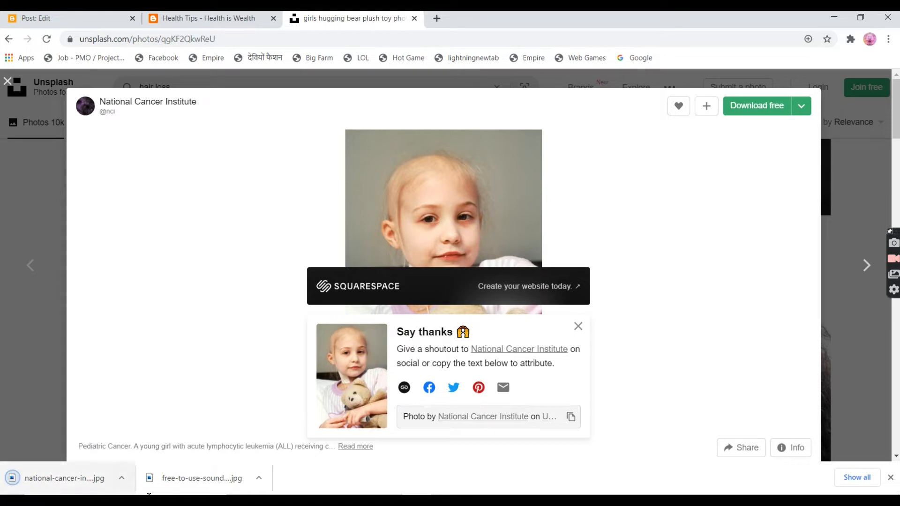
pyautogui.click(578, 326)
# Step: Return to the Blogger post and insert the downloaded national-cancer-institute image from Downloads into the blank line under the Hair Loss heading
pyautogui.click(233, 21)
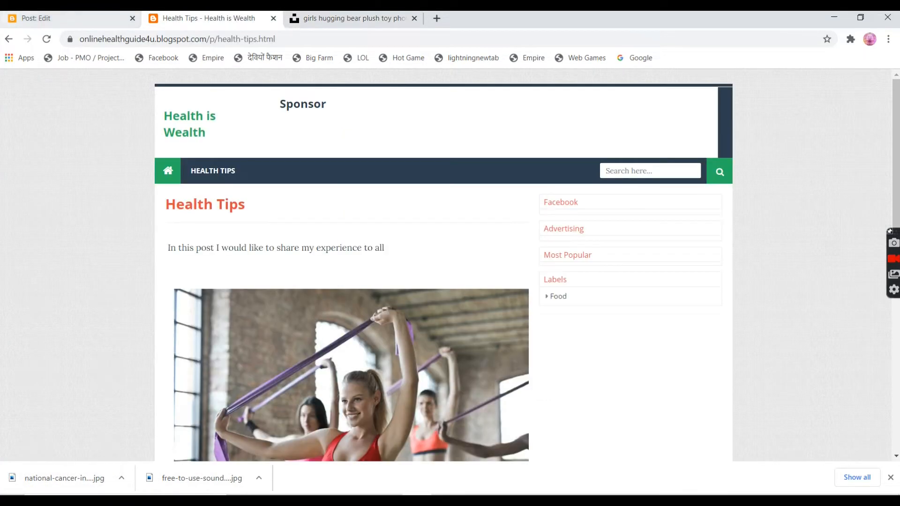
pyautogui.click(56, 21)
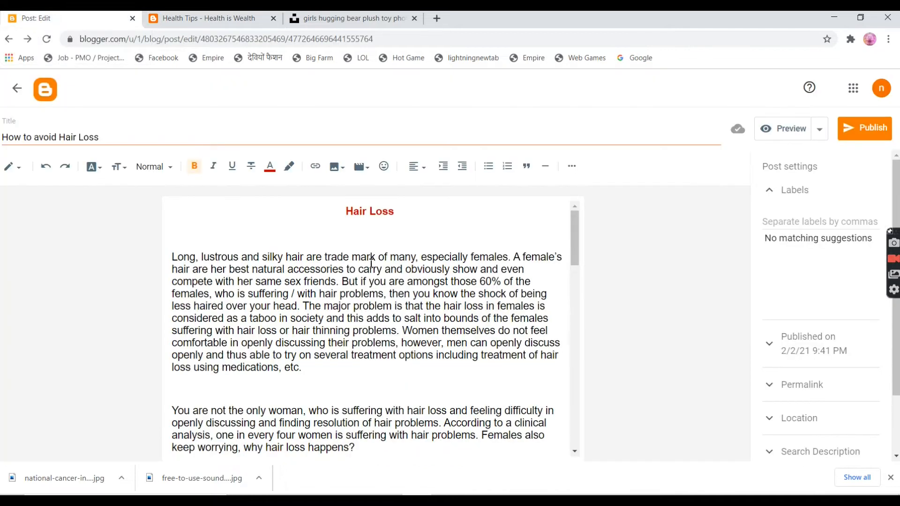
pyautogui.click(337, 167)
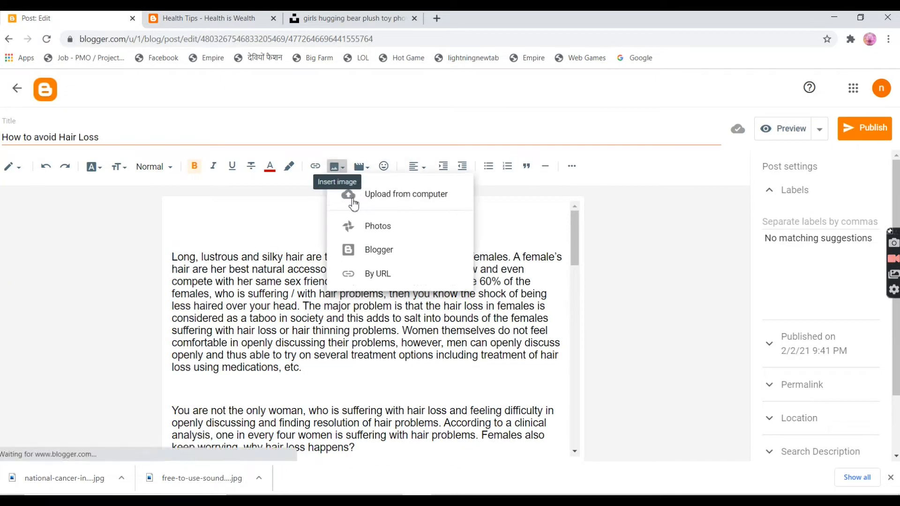
pyautogui.click(360, 204)
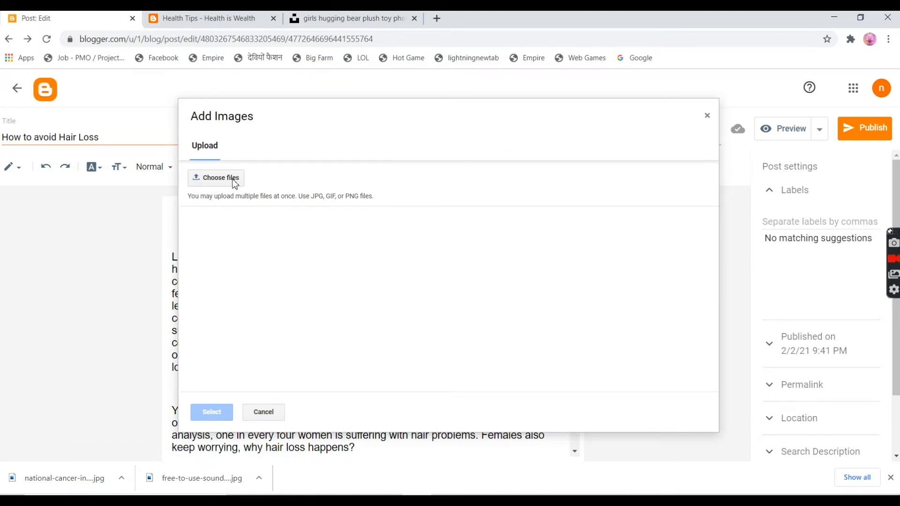
pyautogui.click(235, 183)
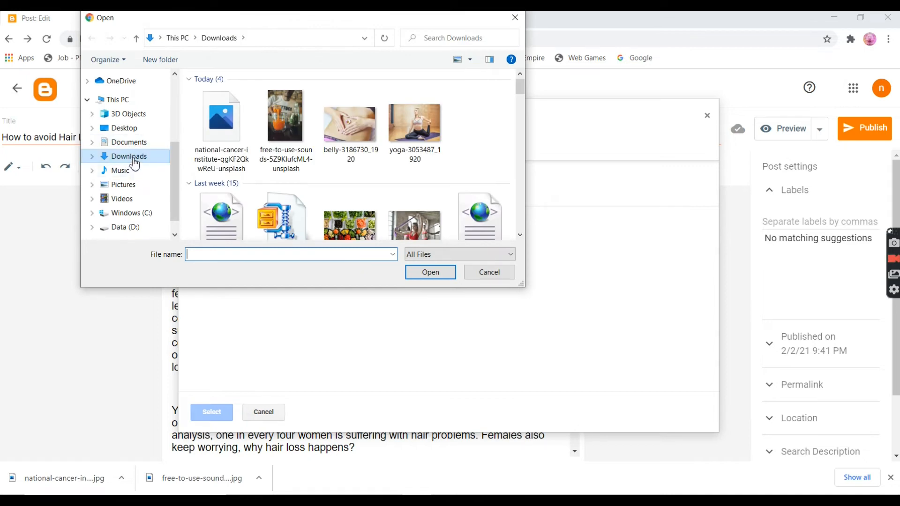
pyautogui.doubleClick(135, 158)
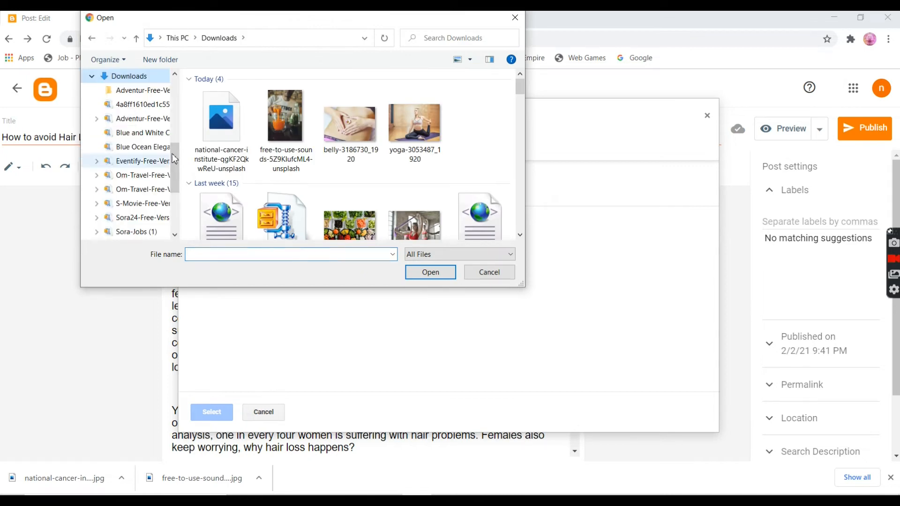
pyautogui.click(228, 136)
pyautogui.click(453, 276)
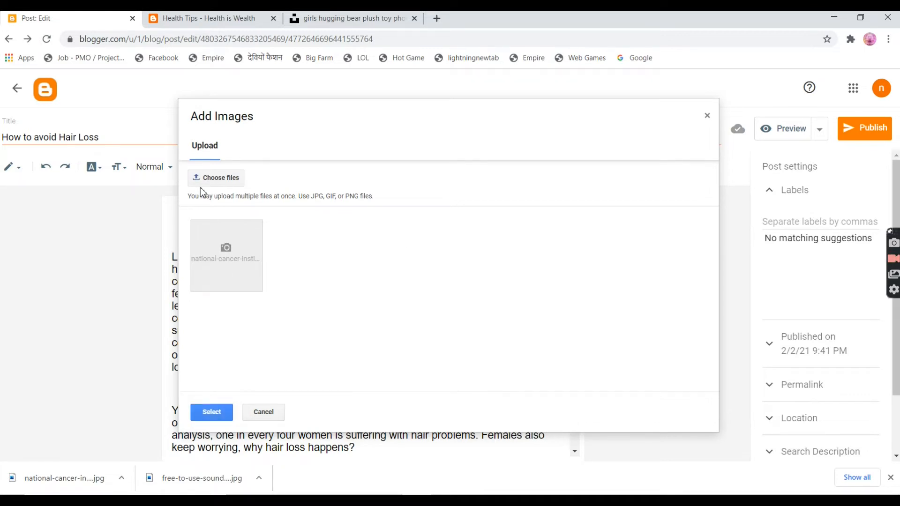
pyautogui.click(211, 412)
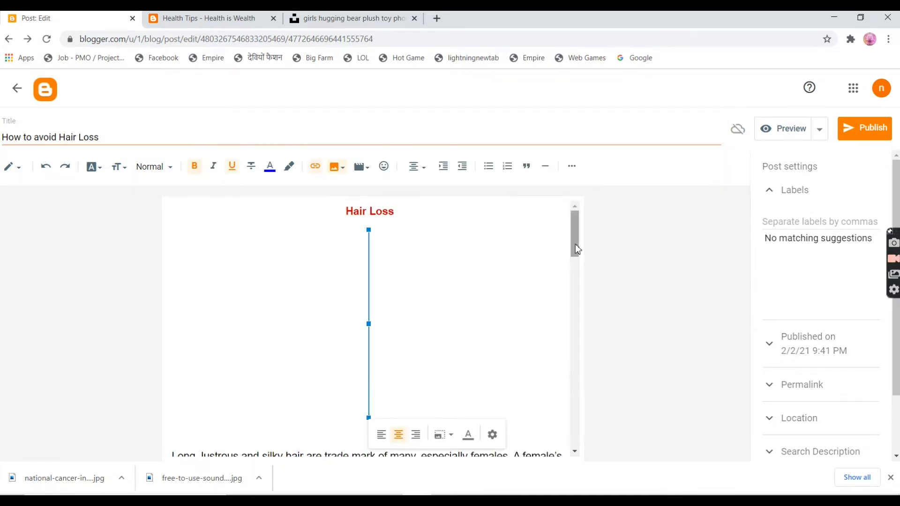
# Step: Set the inserted girl photo's size to X-Large
pyautogui.click(492, 435)
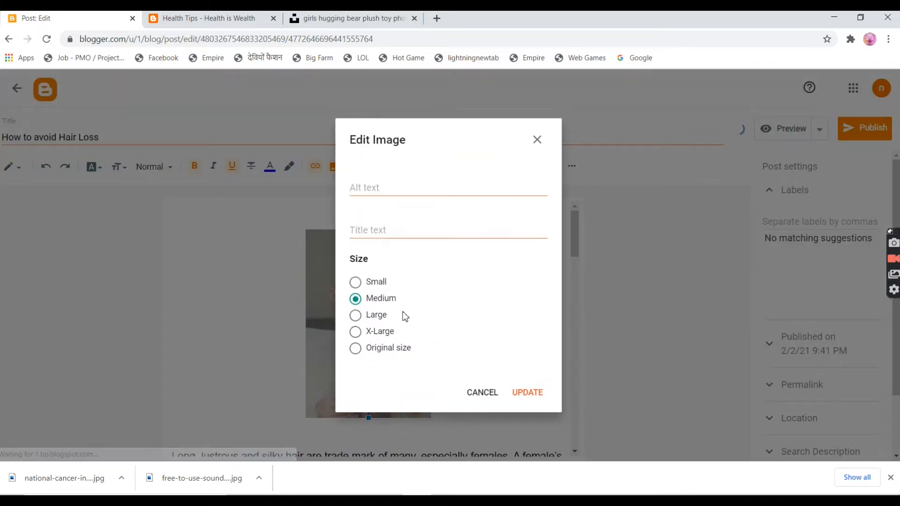
pyautogui.click(380, 332)
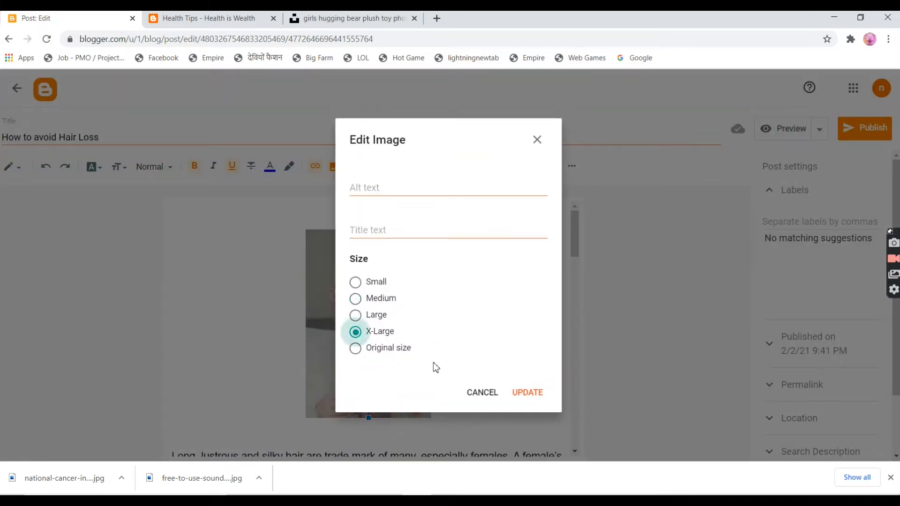
pyautogui.click(527, 394)
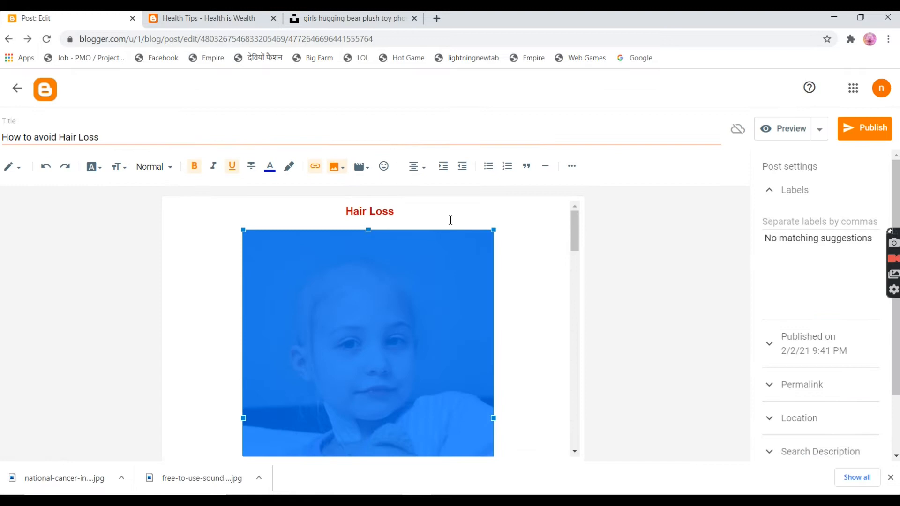
pyautogui.click(450, 220)
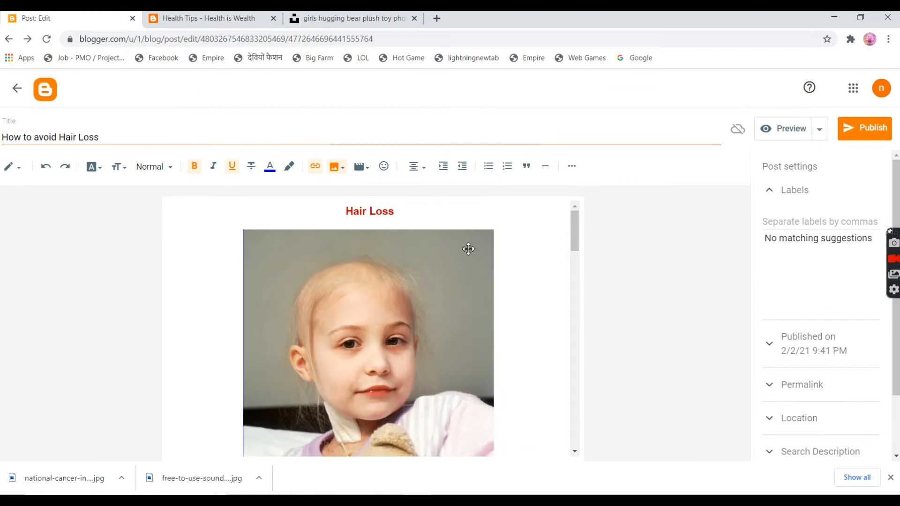
# Step: Add the label "Hair" to the hair loss post and publish it to the blog
pyautogui.click(793, 192)
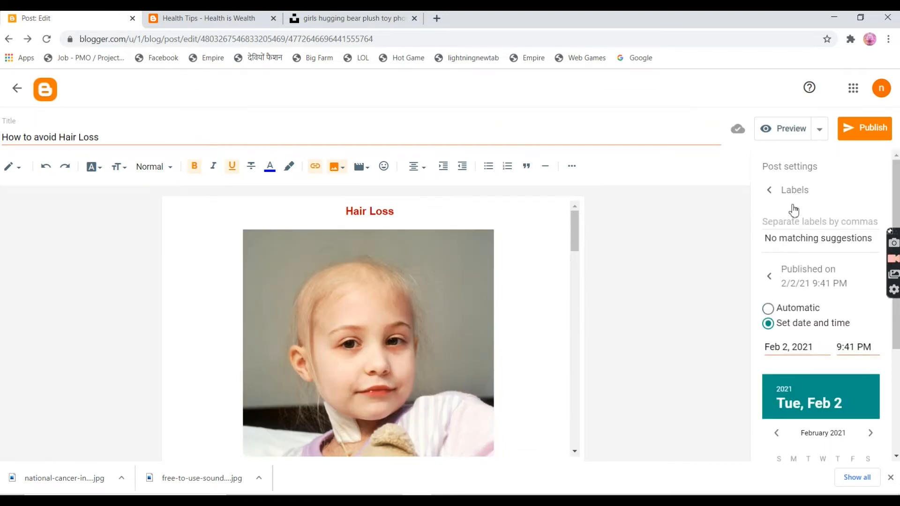
pyautogui.click(788, 220)
pyautogui.write('Hair')
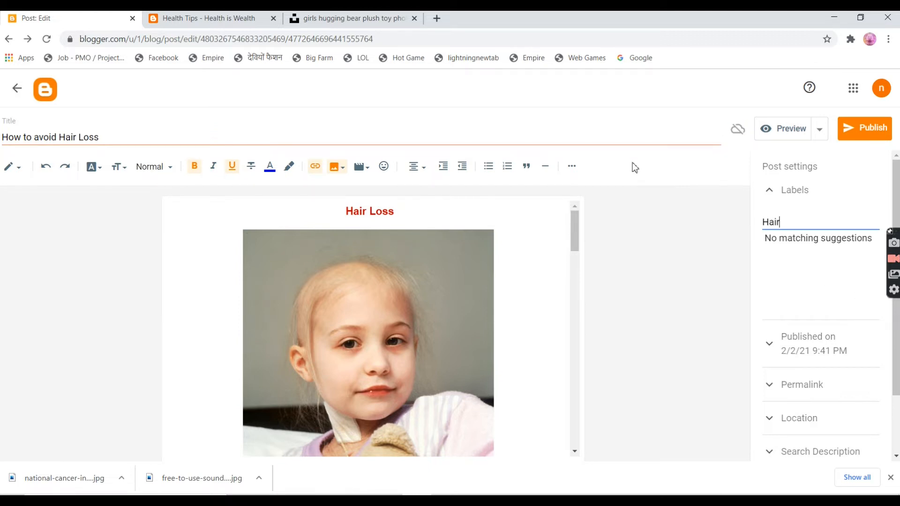
pyautogui.click(873, 133)
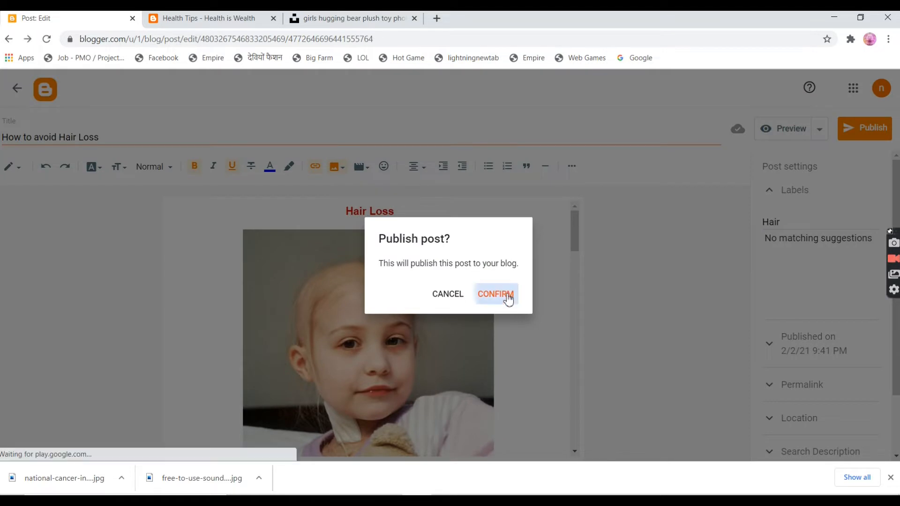
pyautogui.click(508, 295)
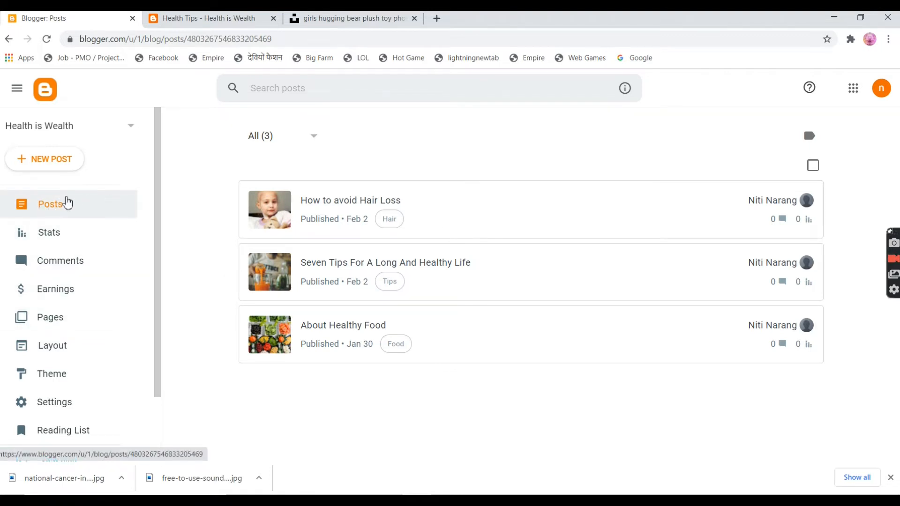
# Step: Reload the live Health Tips page and check its Labels list against the labels in the Blogger posts list
pyautogui.click(220, 21)
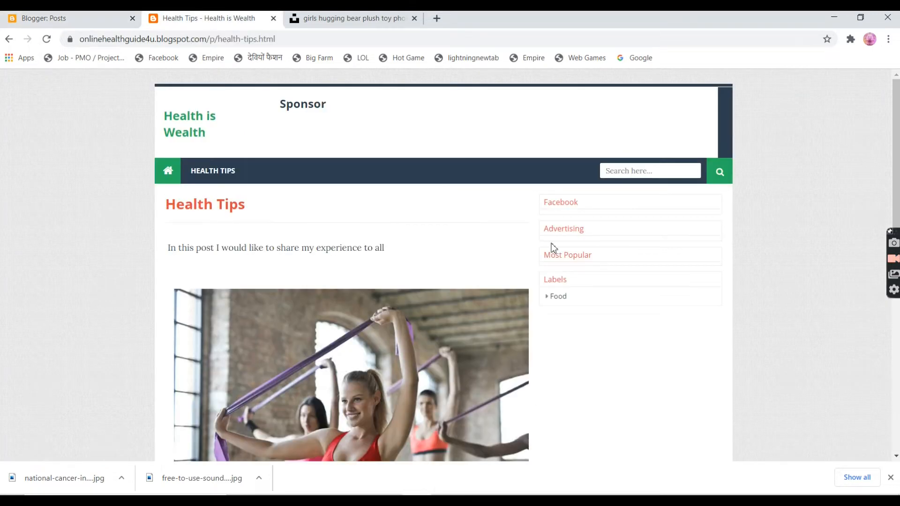
pyautogui.click(49, 40)
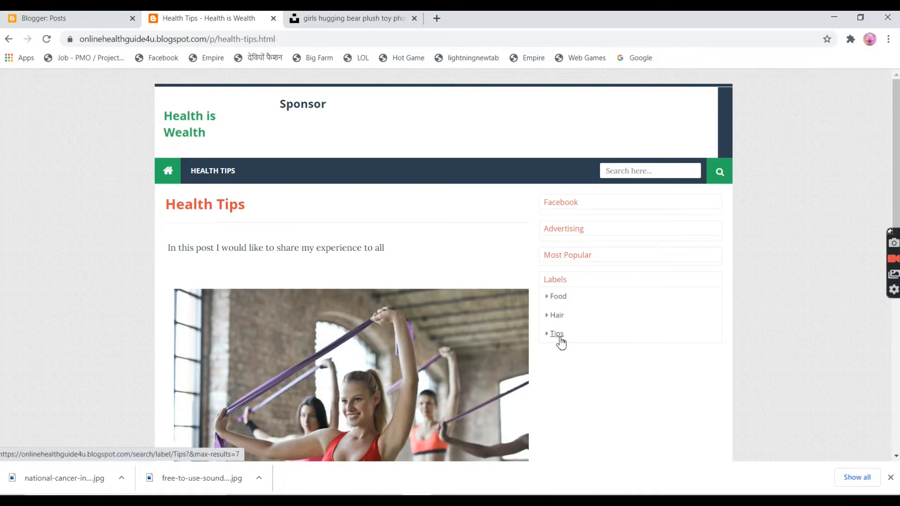
pyautogui.click(52, 19)
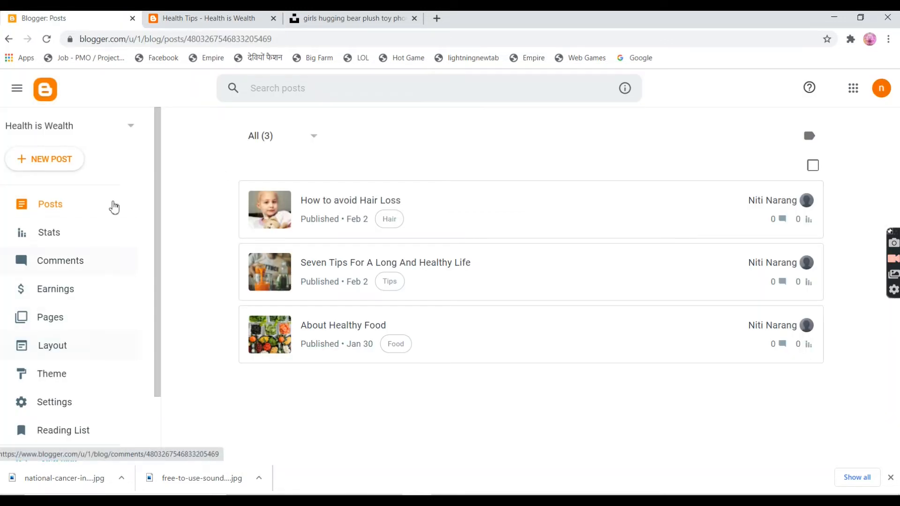
pyautogui.click(201, 22)
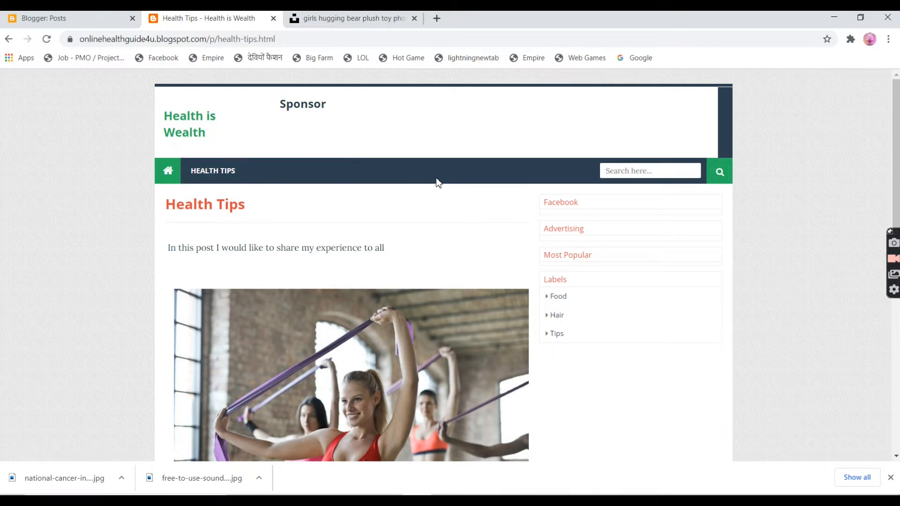
# Step: Open the Main Menu link list gadget in the Blogger layout and enter "Hair" as the new site name
pyautogui.click(81, 21)
pyautogui.click(59, 347)
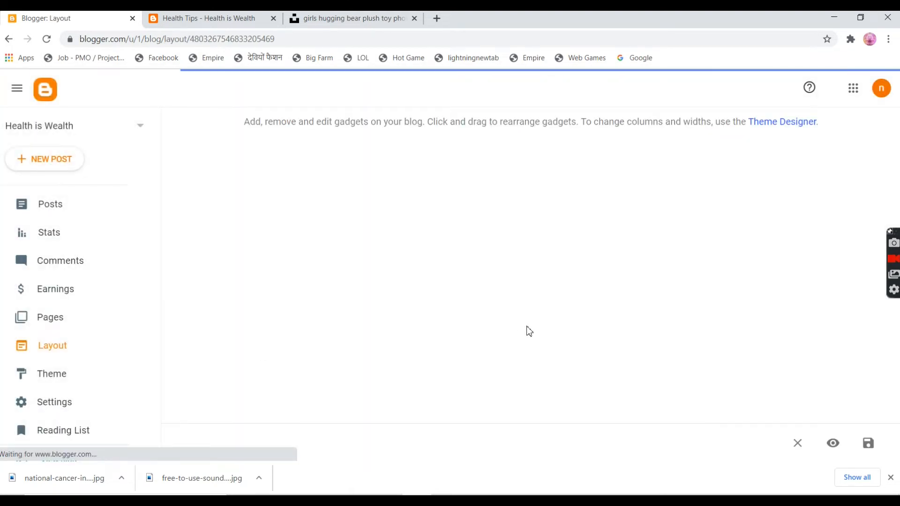
pyautogui.scroll(-5, 543, 388)
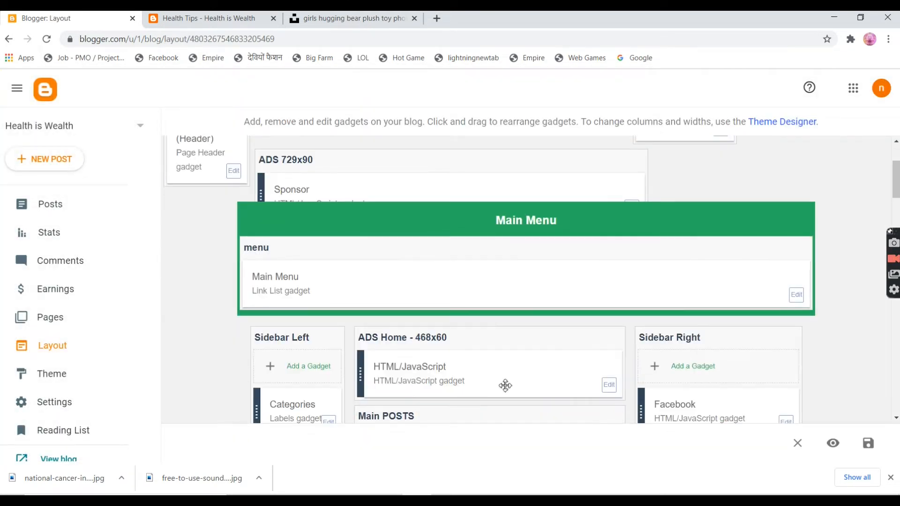
pyautogui.scroll(3, 832, 272)
pyautogui.click(804, 298)
pyautogui.click(197, 231)
pyautogui.write('_')
pyautogui.press('BackSpace')
pyautogui.write('Hair')
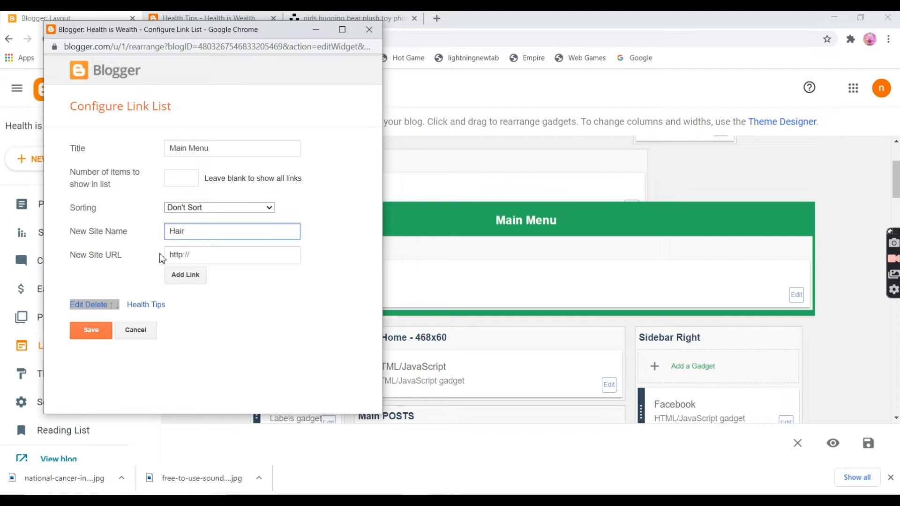
pyautogui.click(194, 257)
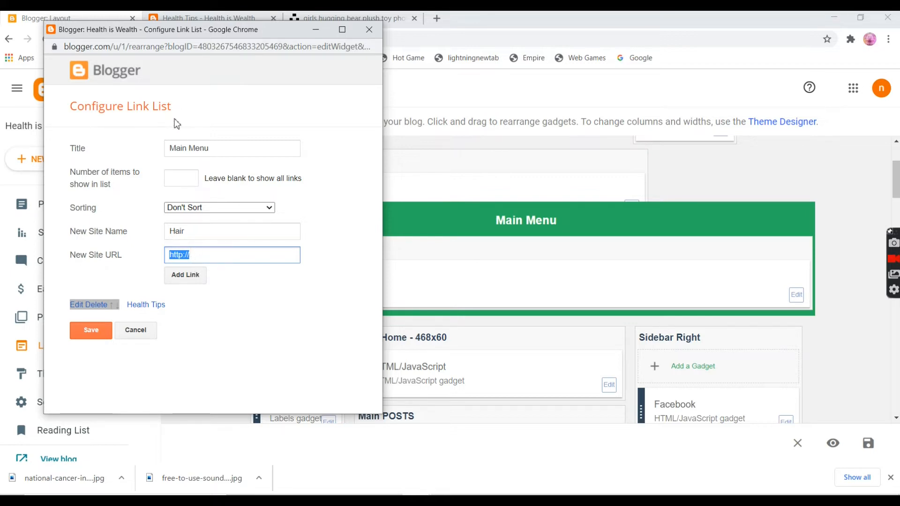
pyautogui.click(191, 235)
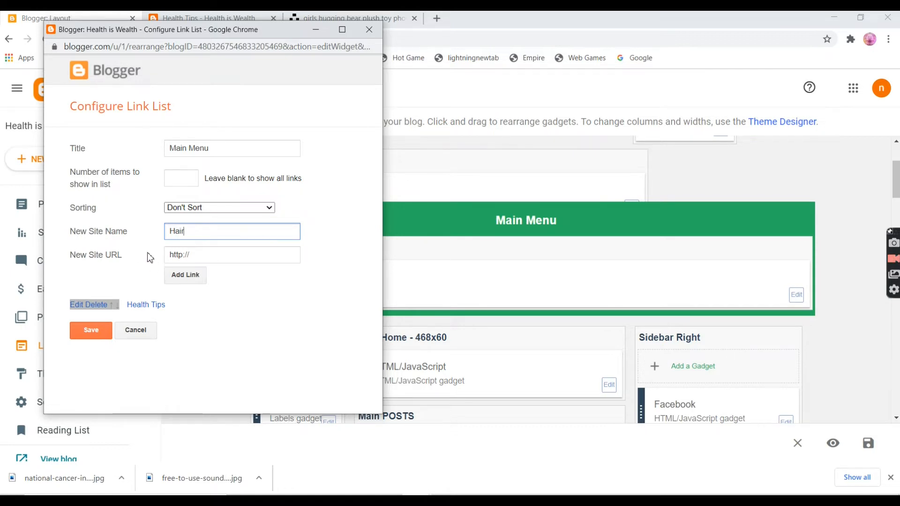
# Step: On the live site, open the How to avoid Hair Loss post through the Hair label and go to the tag at its end
pyautogui.moveTo(206, 34); pyautogui.dragTo(294, 277)
pyautogui.click(230, 19)
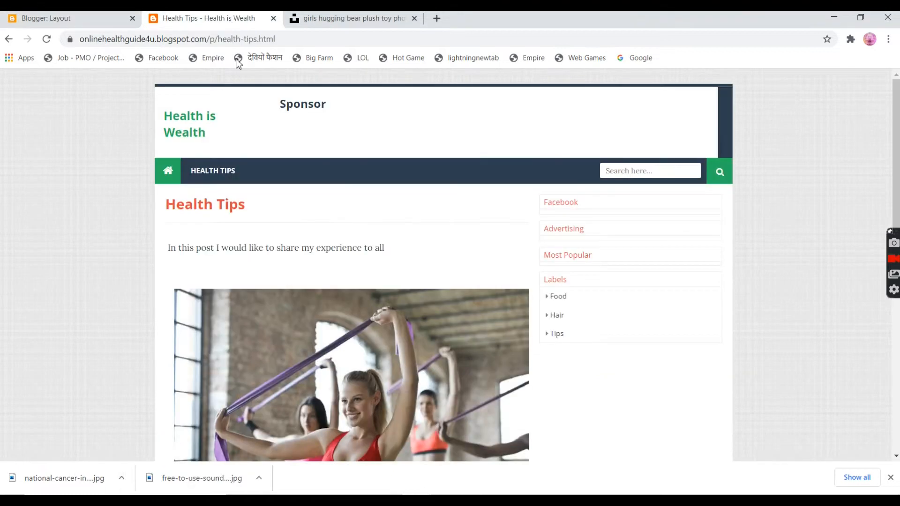
pyautogui.scroll(-3, 207, 264)
pyautogui.scroll(1, 573, 203)
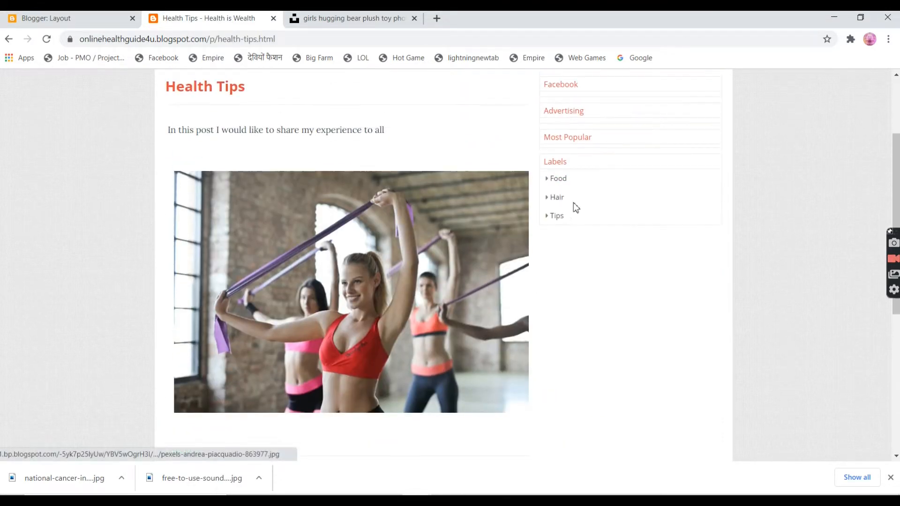
pyautogui.click(558, 199)
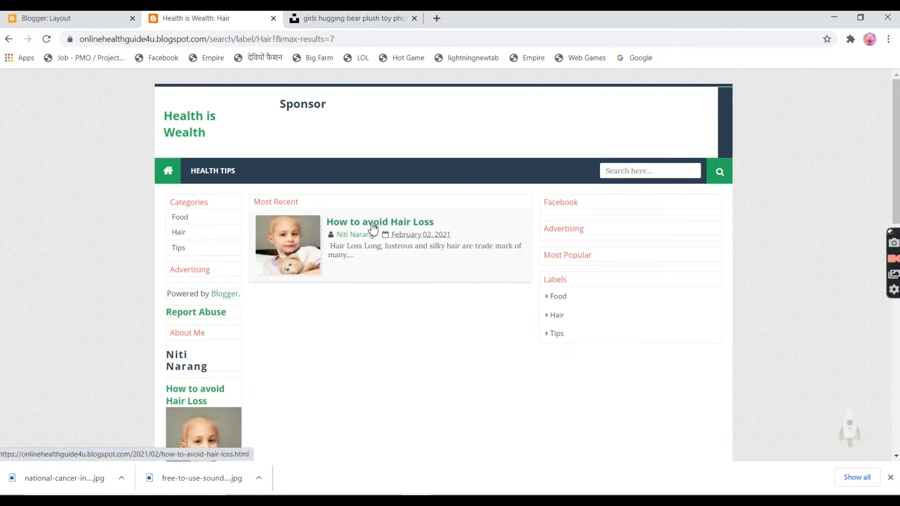
pyautogui.click(372, 228)
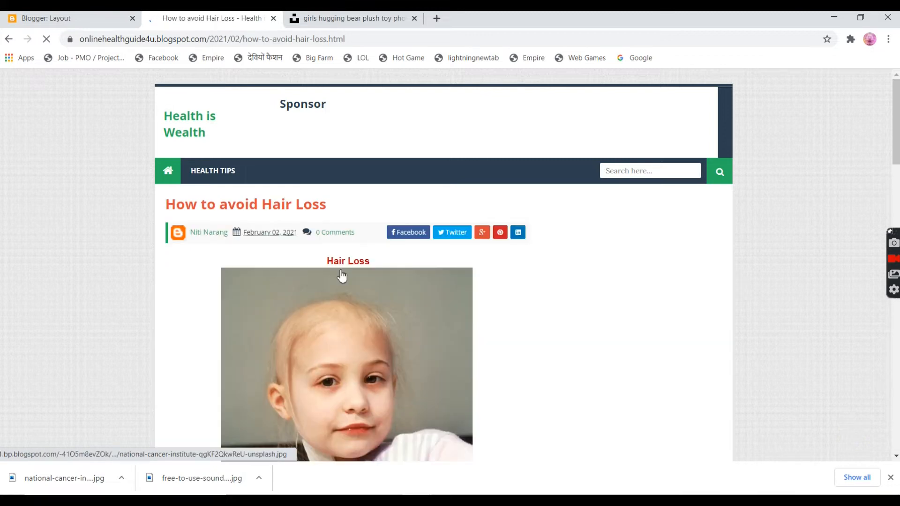
pyautogui.scroll(-5, 342, 277)
pyautogui.scroll(-20, 342, 276)
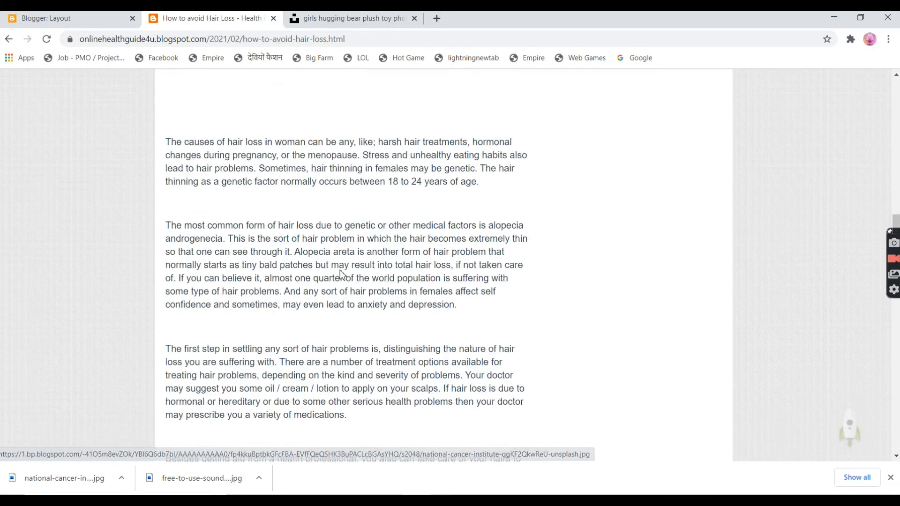
pyautogui.scroll(-6, 342, 276)
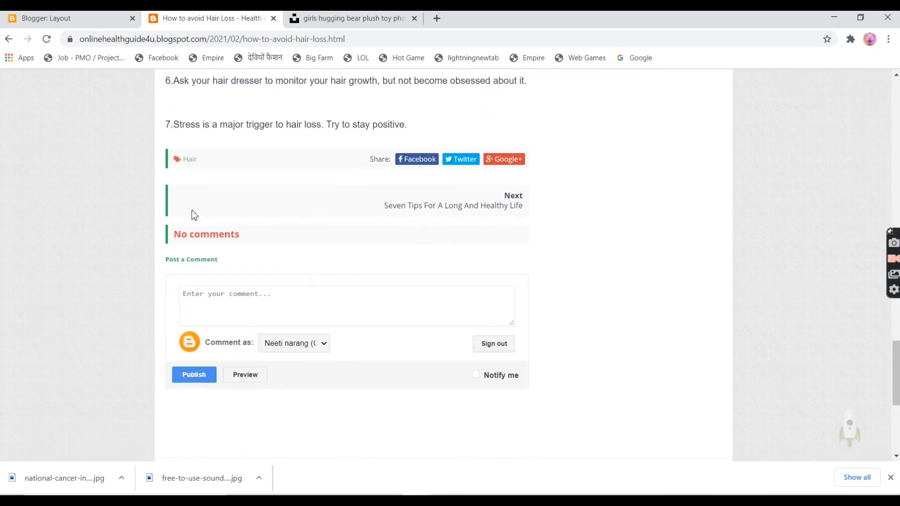
# Step: Open the Hair label page from the post's tag and copy its web address
pyautogui.click(191, 162)
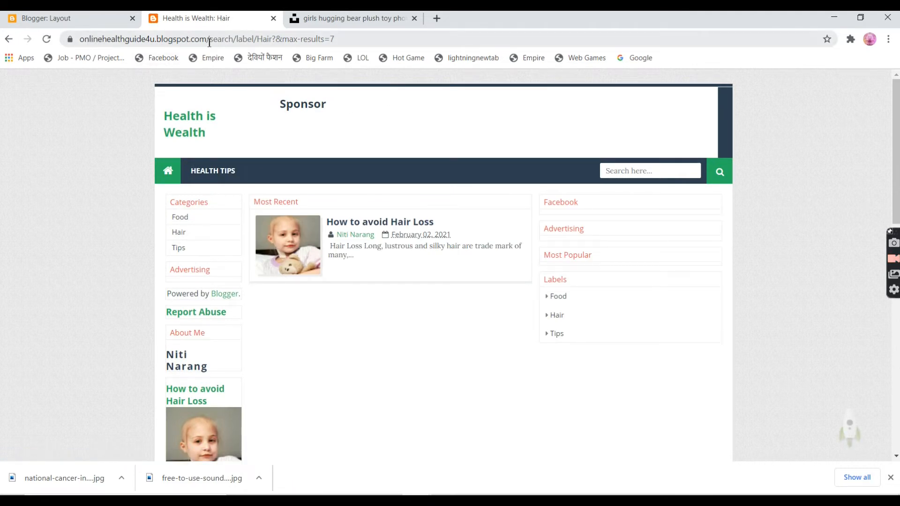
pyautogui.click(228, 42)
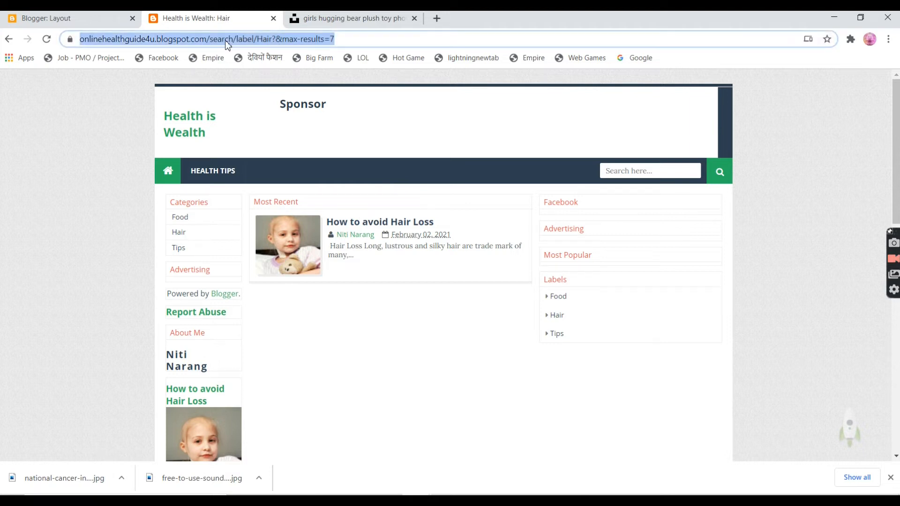
pyautogui.rightClick(222, 41)
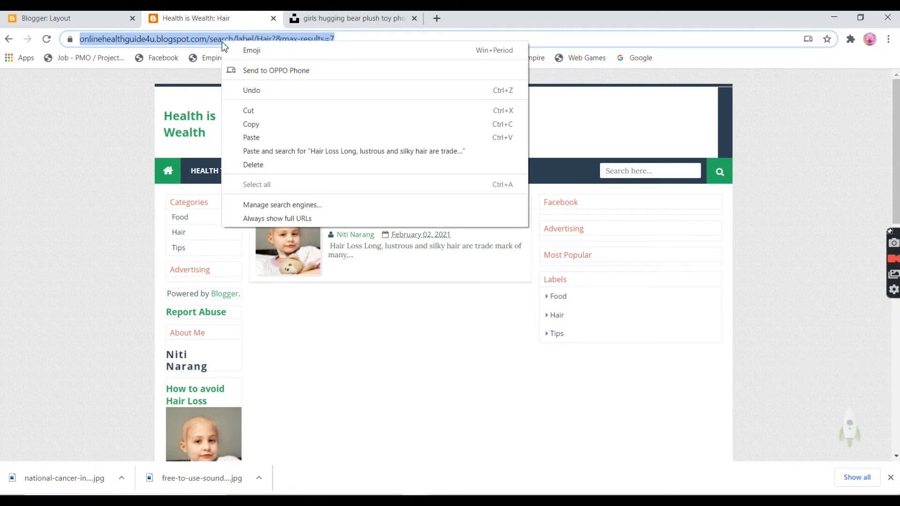
pyautogui.click(254, 126)
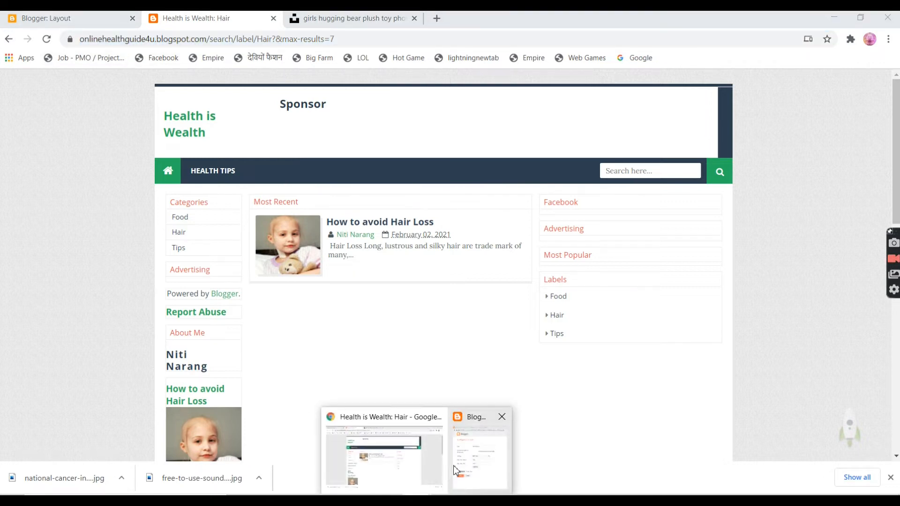
# Step: Add the Hair link to the Main Menu list with the copied label page address, place it below Health Tips and save
pyautogui.click(453, 465)
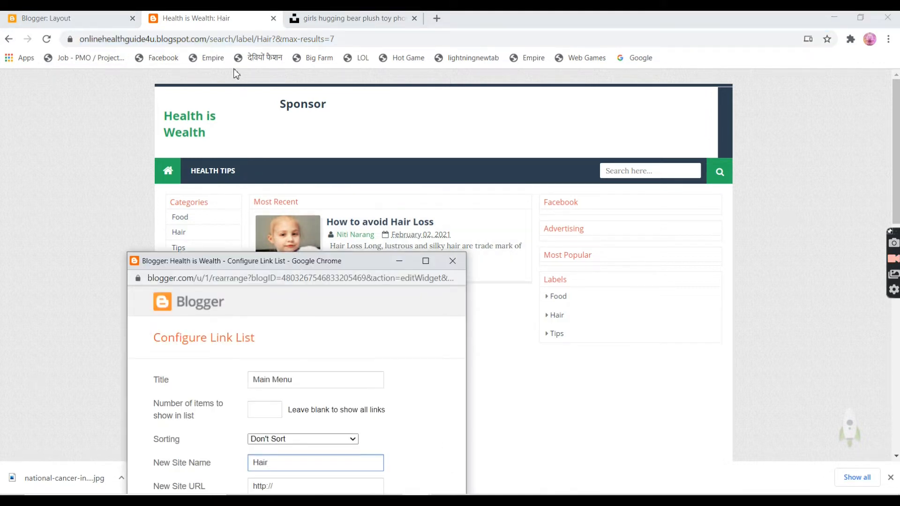
pyautogui.moveTo(271, 261); pyautogui.dragTo(214, 55)
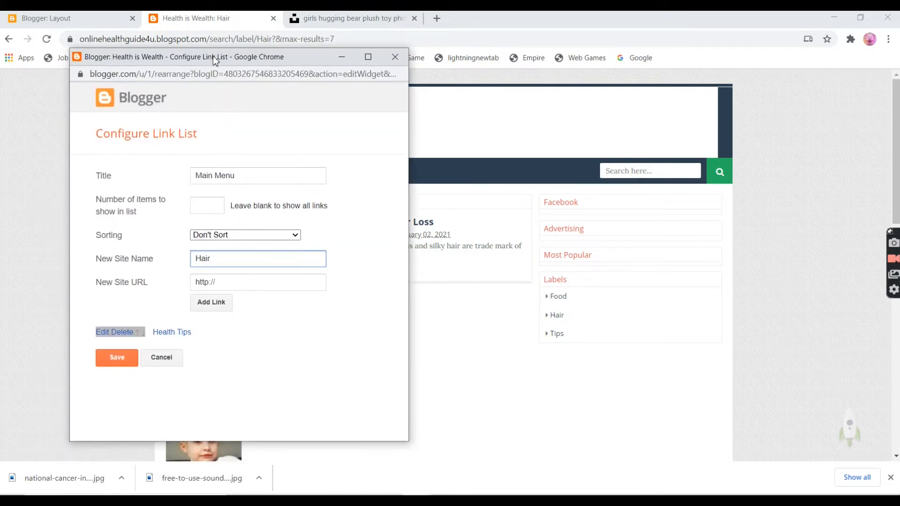
pyautogui.click(222, 282)
pyautogui.hotkey('ctrl', 'a')
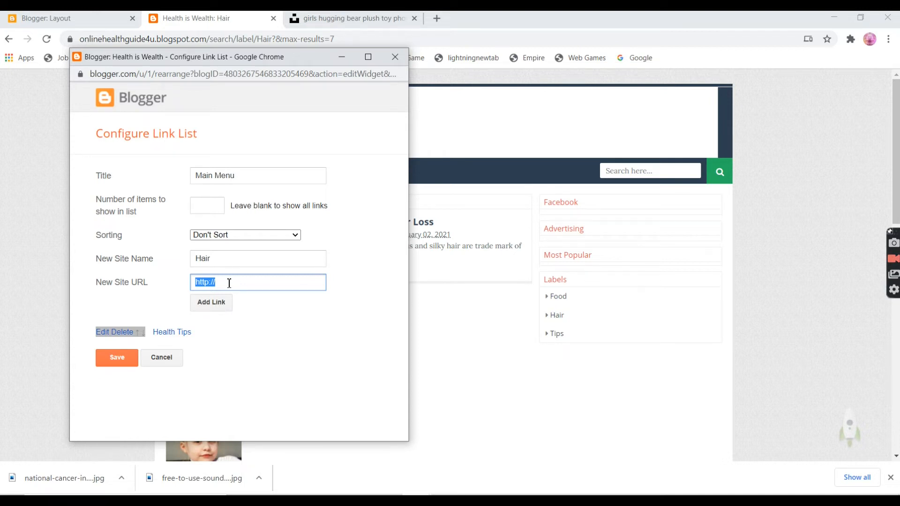
pyautogui.hotkey('ctrl', 'v')
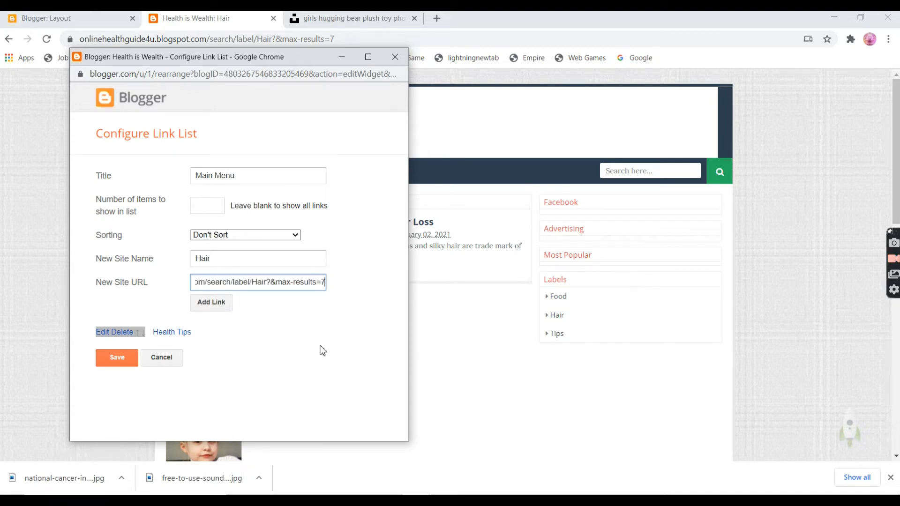
pyautogui.click(210, 306)
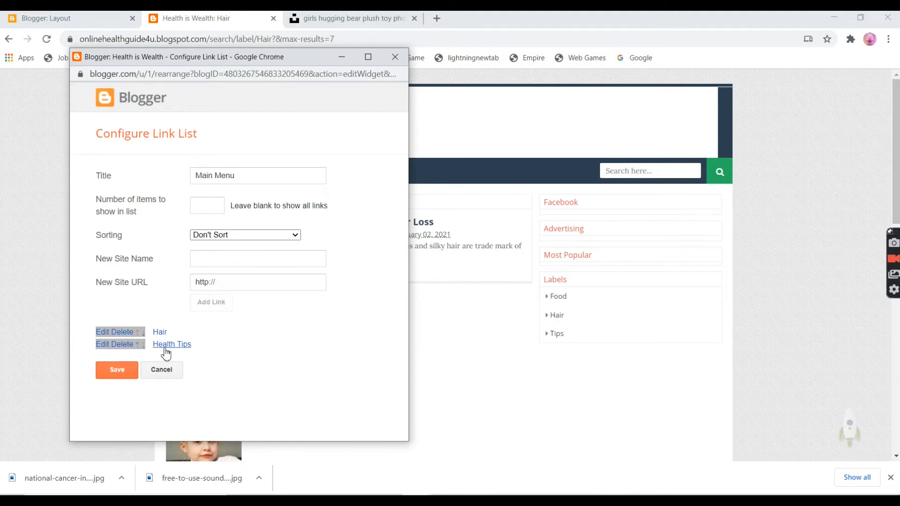
pyautogui.click(143, 334)
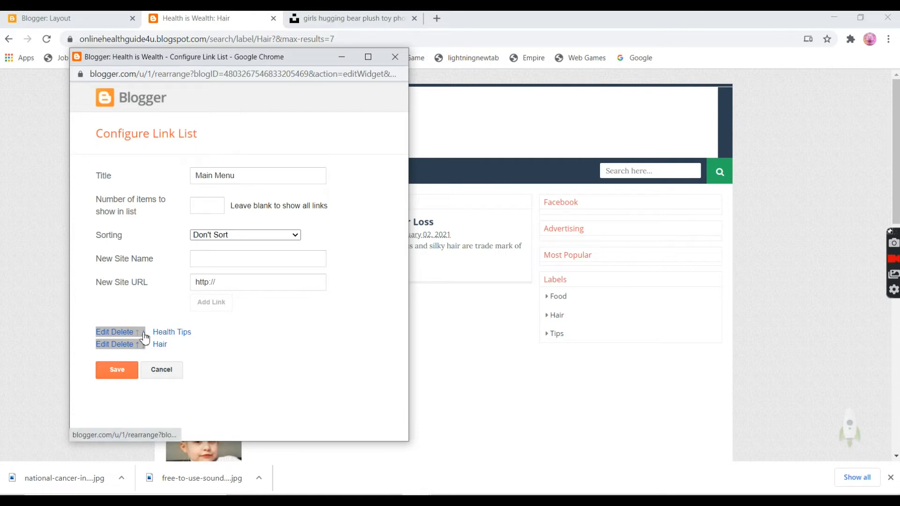
pyautogui.click(117, 370)
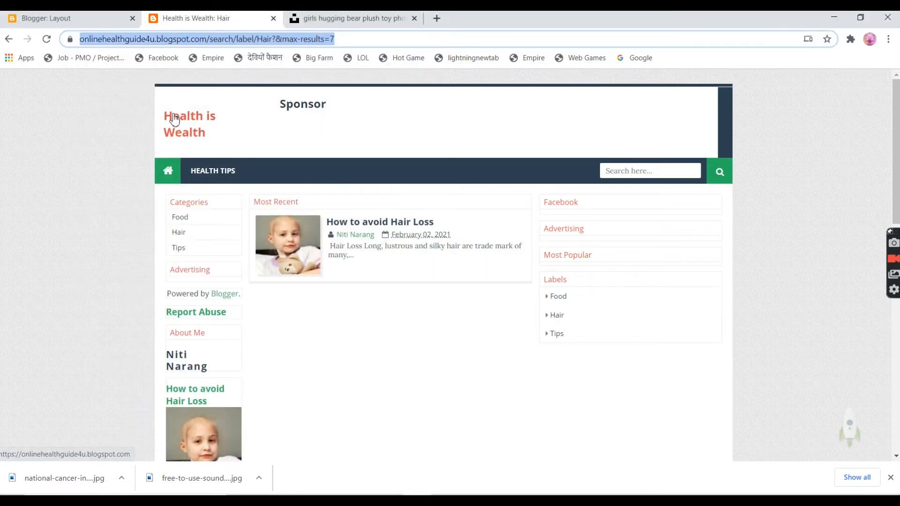
# Step: Reload the live site and check the Health Tips and Hair entries in the main menu by opening each one
pyautogui.click(46, 40)
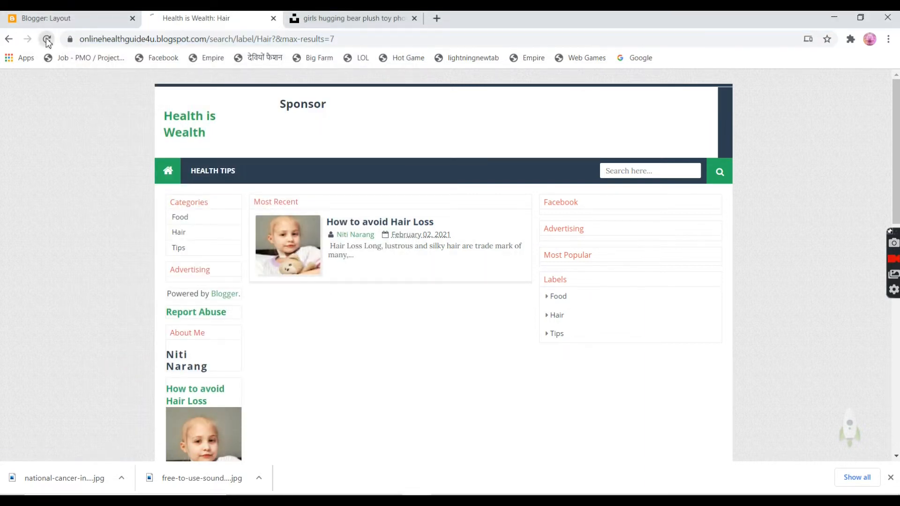
pyautogui.click(213, 175)
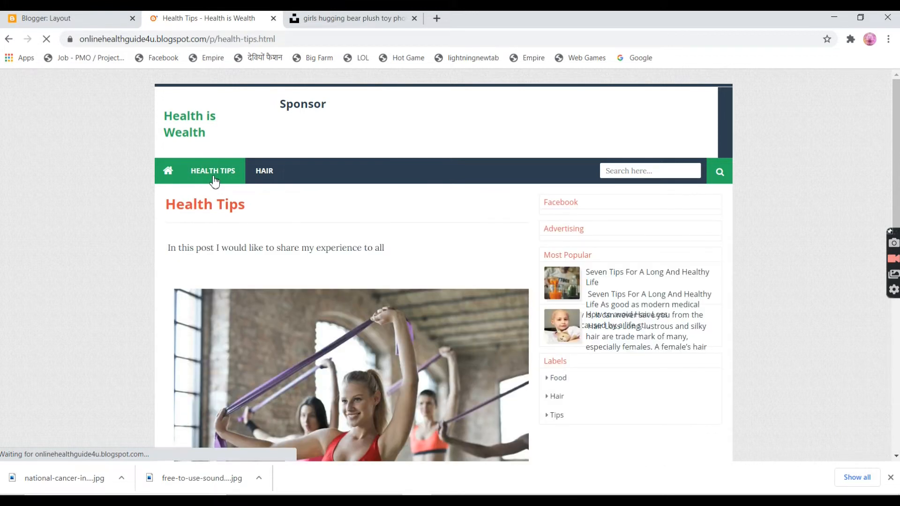
pyautogui.click(265, 177)
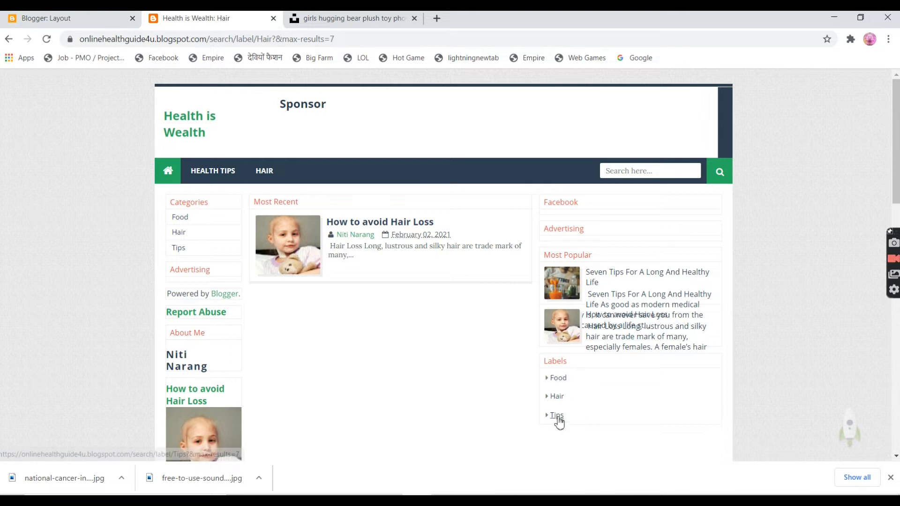
# Step: Open the About Healthy Food post through the Food label on the live site and go to the tag at its end
pyautogui.click(562, 381)
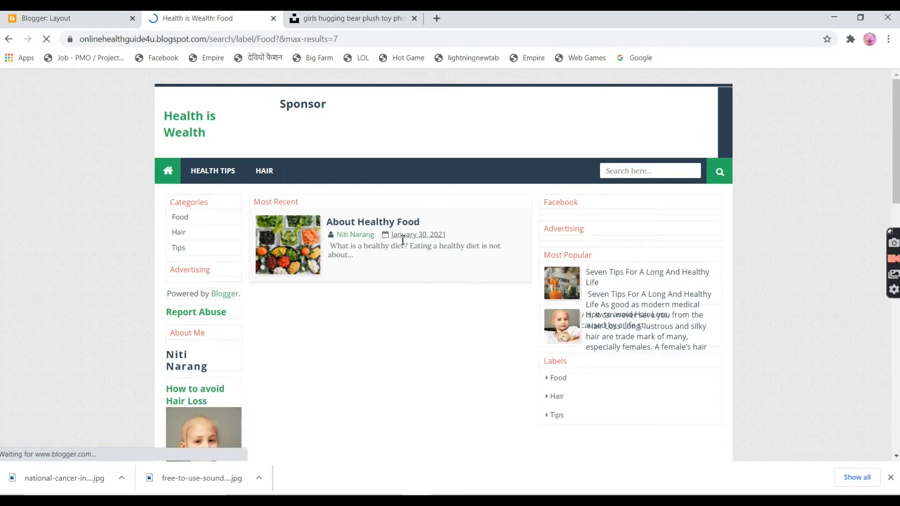
pyautogui.click(399, 229)
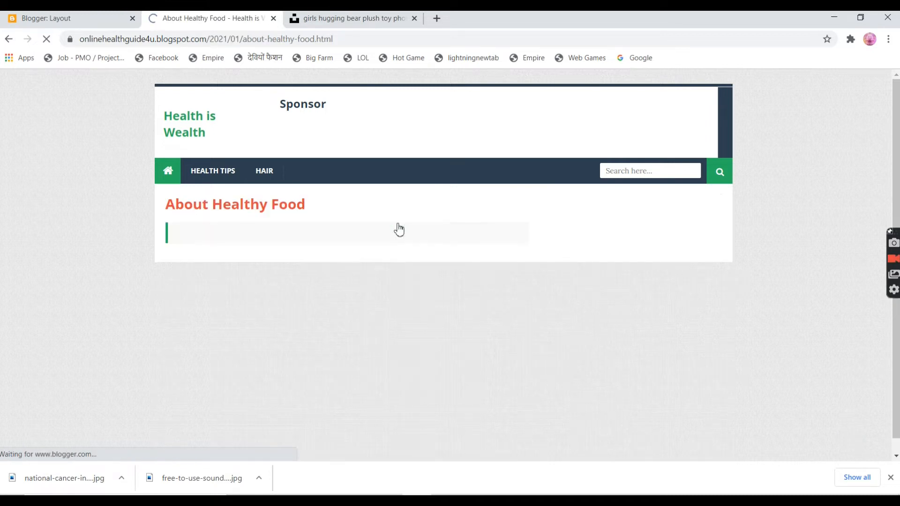
pyautogui.scroll(-10, 383, 328)
pyautogui.scroll(-20, 383, 328)
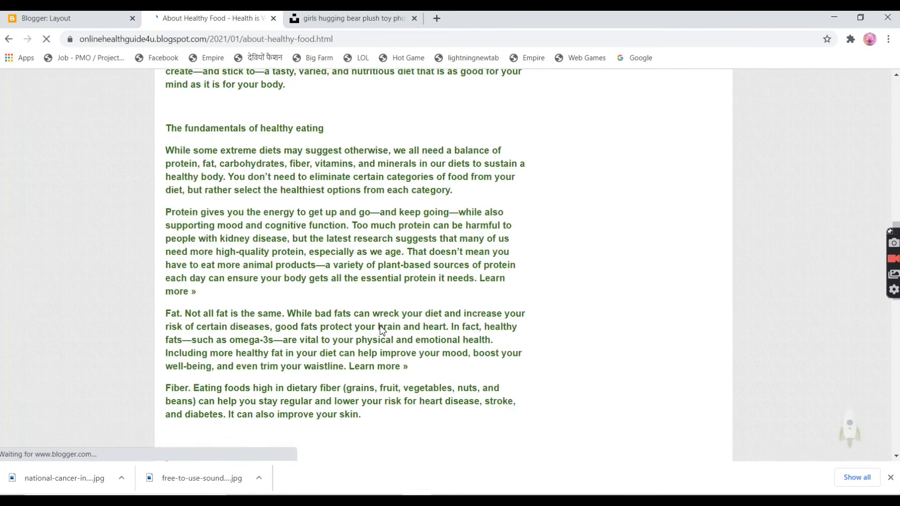
pyautogui.scroll(3, 188, 175)
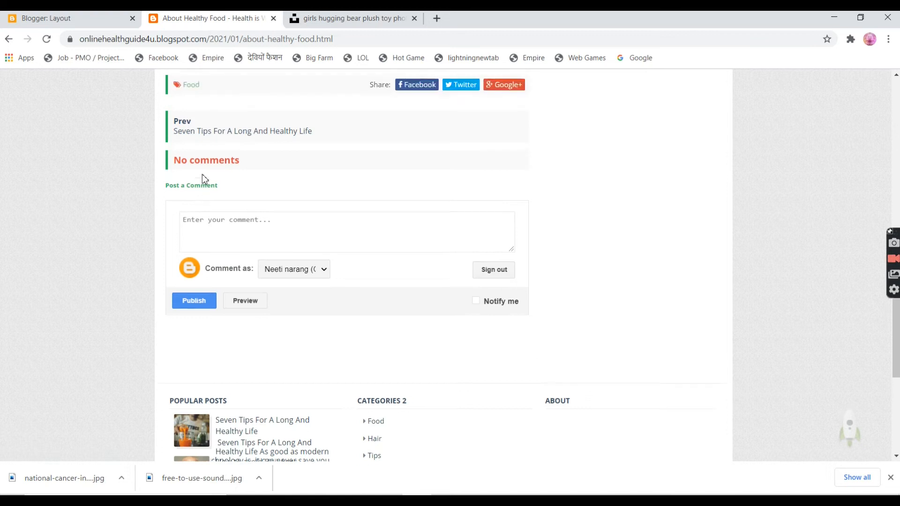
# Step: Open the Food label page from the post's tag and copy its web address
pyautogui.click(190, 180)
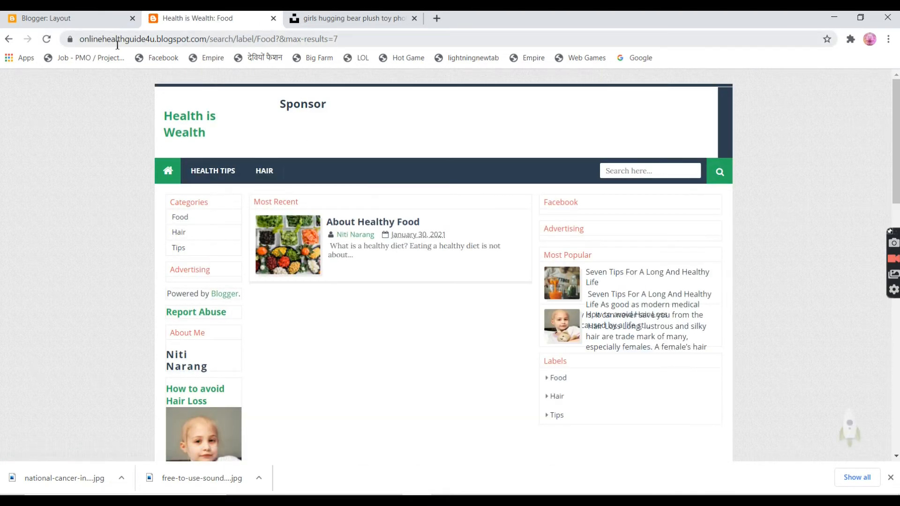
pyautogui.click(187, 41)
pyautogui.rightClick(187, 40)
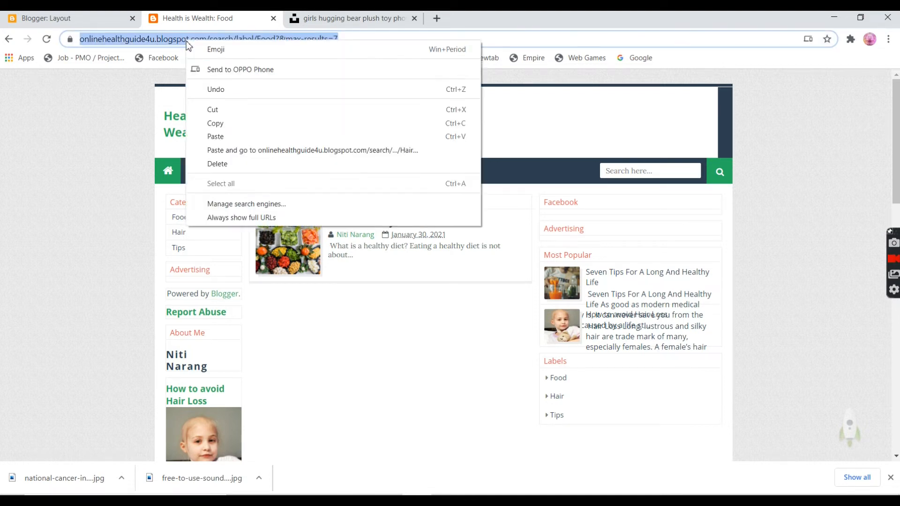
pyautogui.click(234, 125)
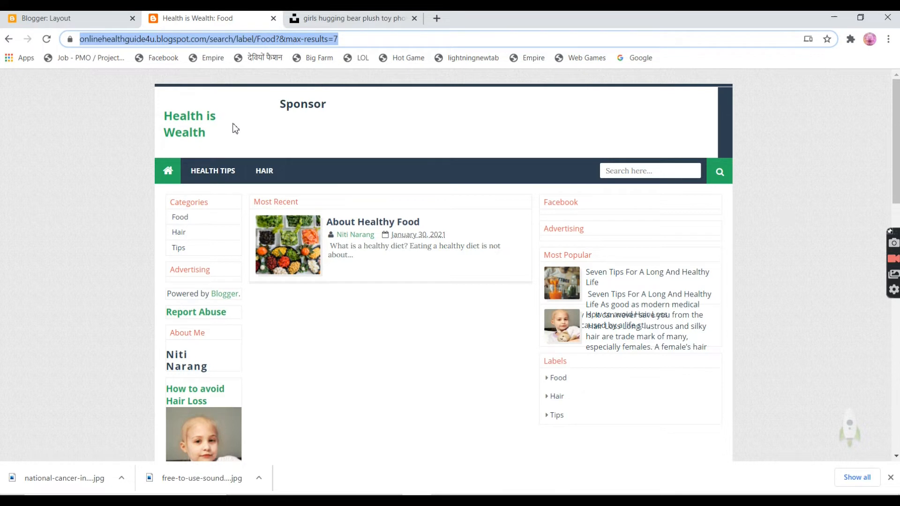
# Step: Add a Food link with the copied label page address to the Main Menu link list in the blog layout
pyautogui.click(67, 23)
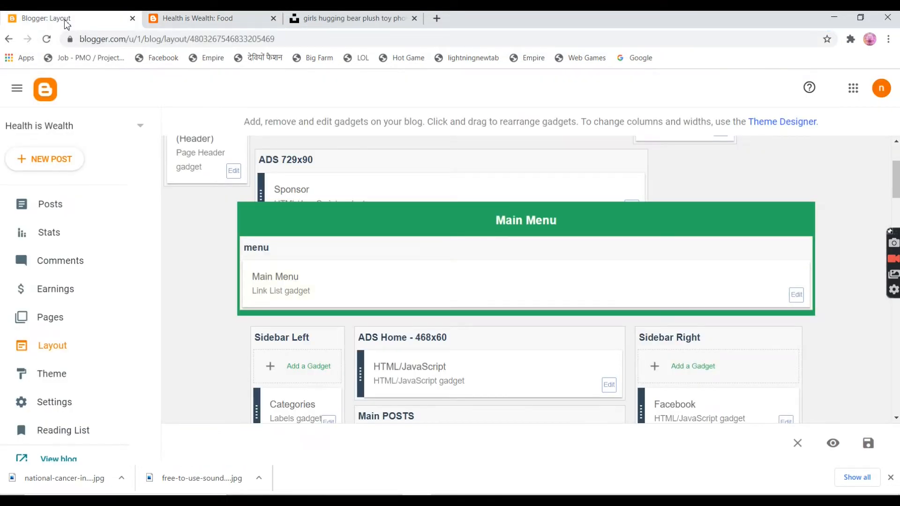
pyautogui.click(797, 296)
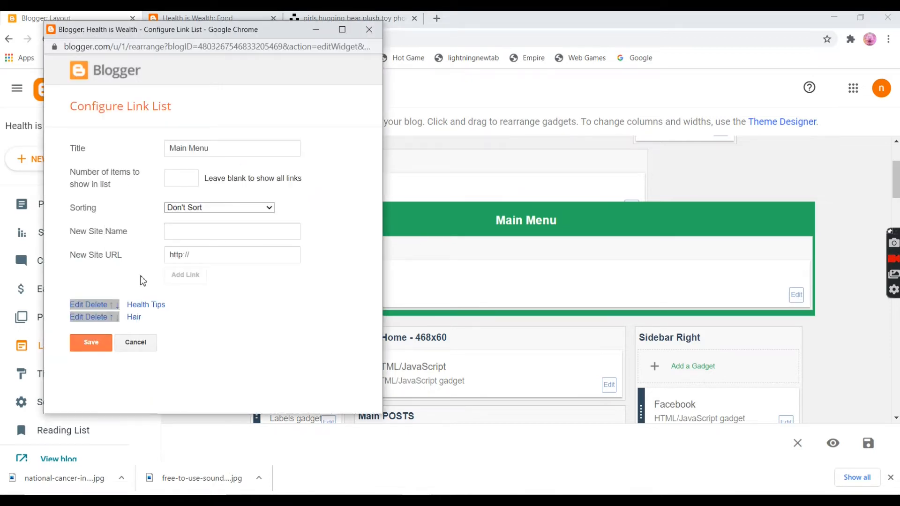
pyautogui.click(198, 234)
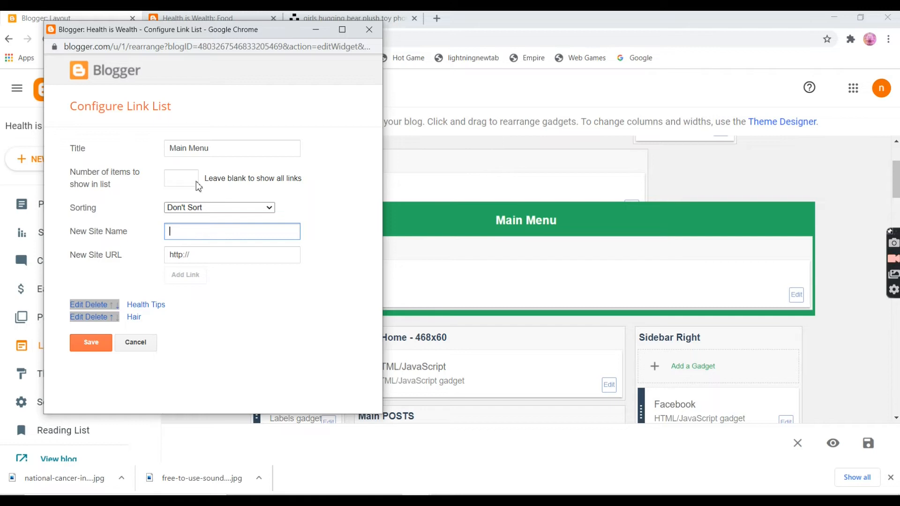
pyautogui.moveTo(217, 34); pyautogui.dragTo(364, 96)
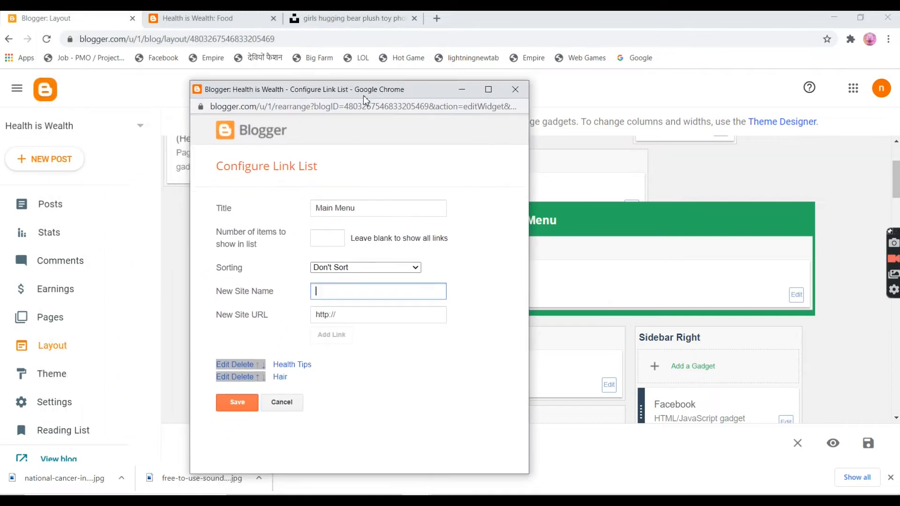
pyautogui.write('Food')
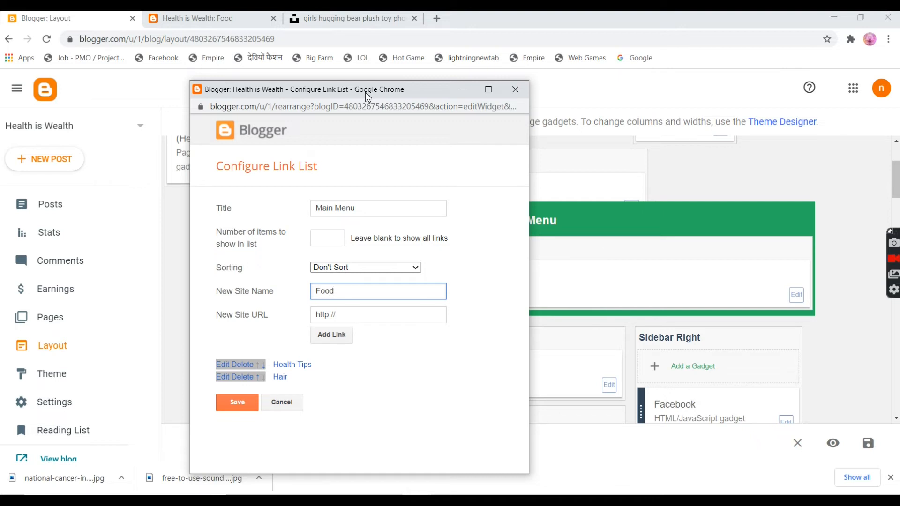
pyautogui.moveTo(337, 318); pyautogui.dragTo(250, 316)
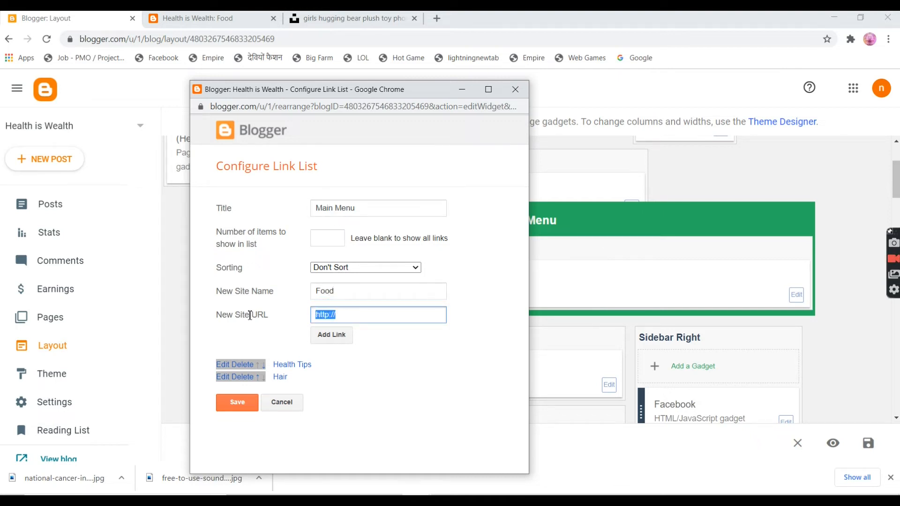
pyautogui.hotkey('ctrl', 'v')
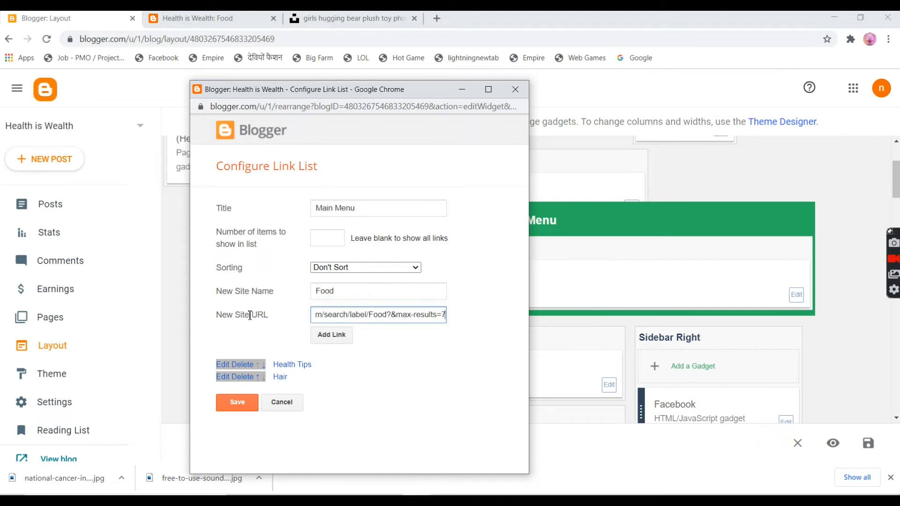
pyautogui.click(333, 337)
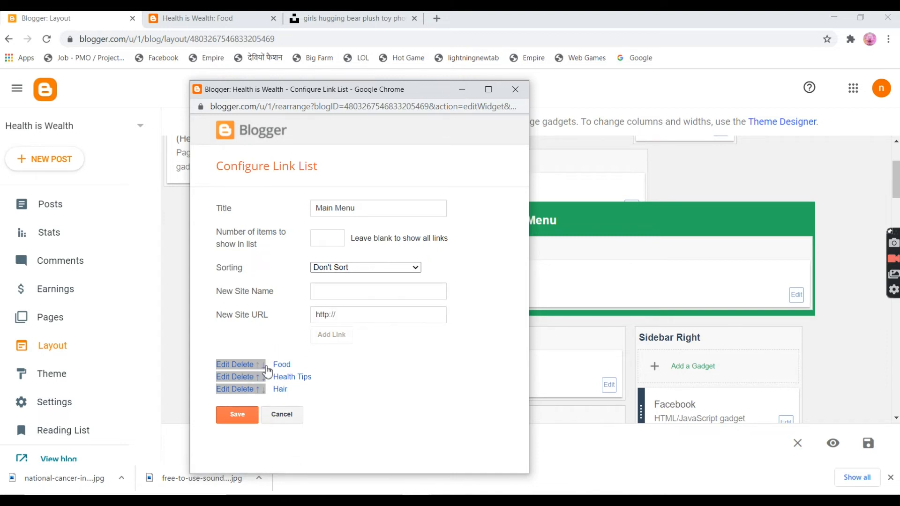
# Step: Move the Food link below Hair, save the Main Menu list, and reload the live site to check the menu
pyautogui.click(265, 366)
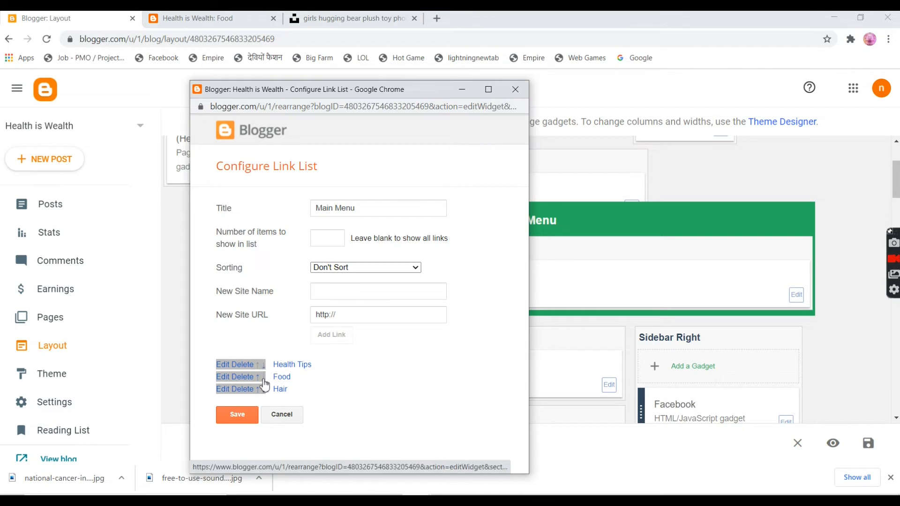
pyautogui.click(265, 383)
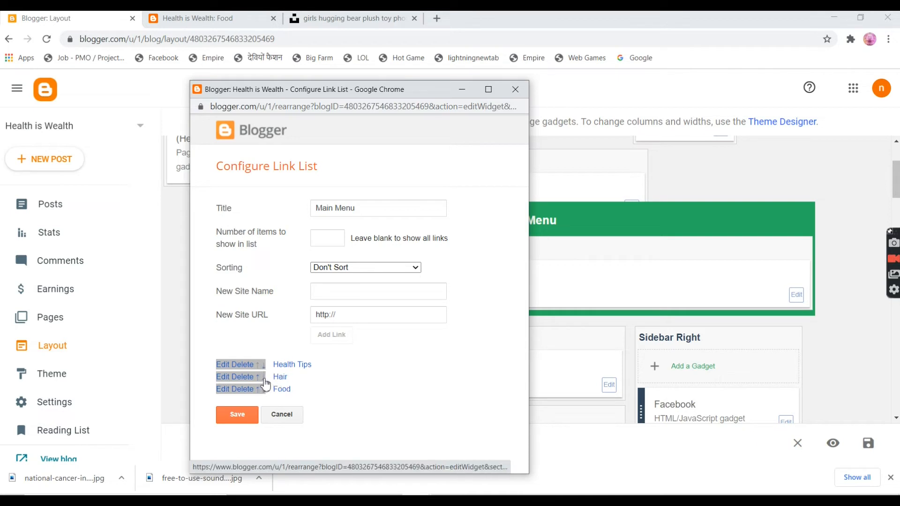
pyautogui.click(245, 418)
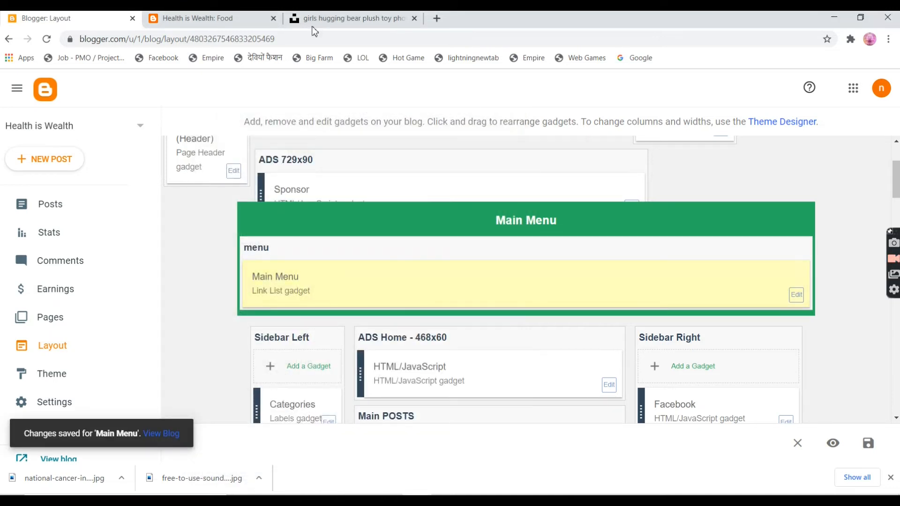
pyautogui.click(231, 19)
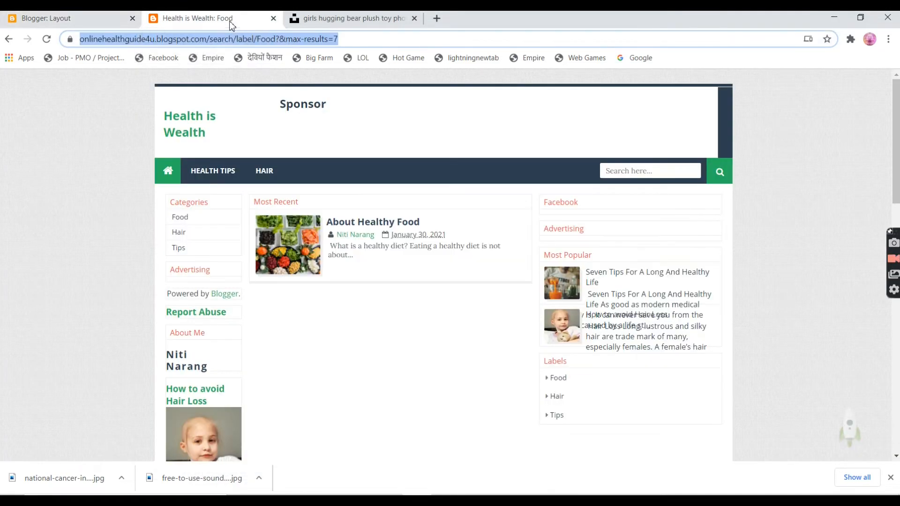
pyautogui.click(47, 40)
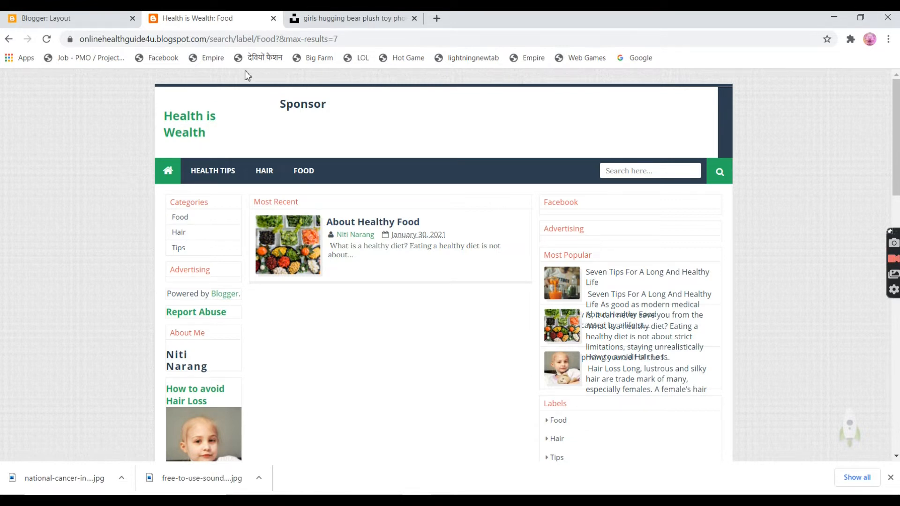
# Step: Create a new blog post titled "Food For Diabetic Patient"
pyautogui.click(53, 17)
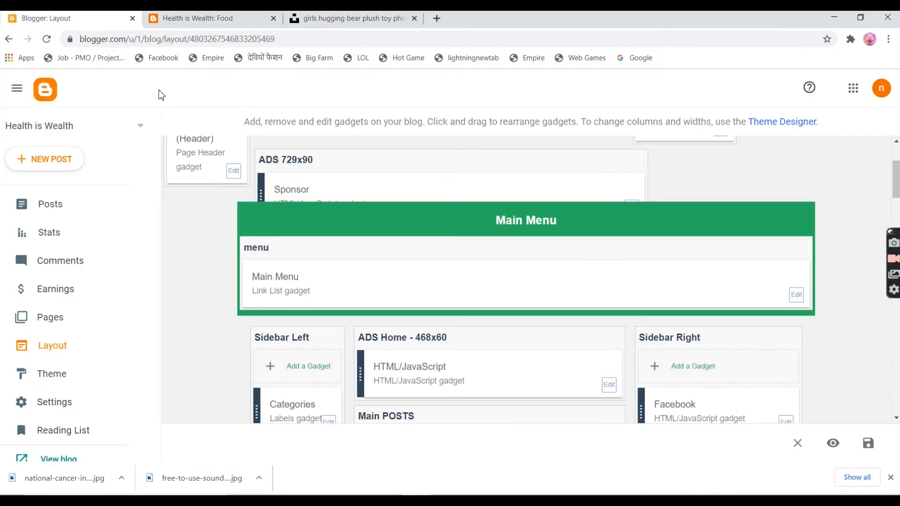
pyautogui.click(54, 212)
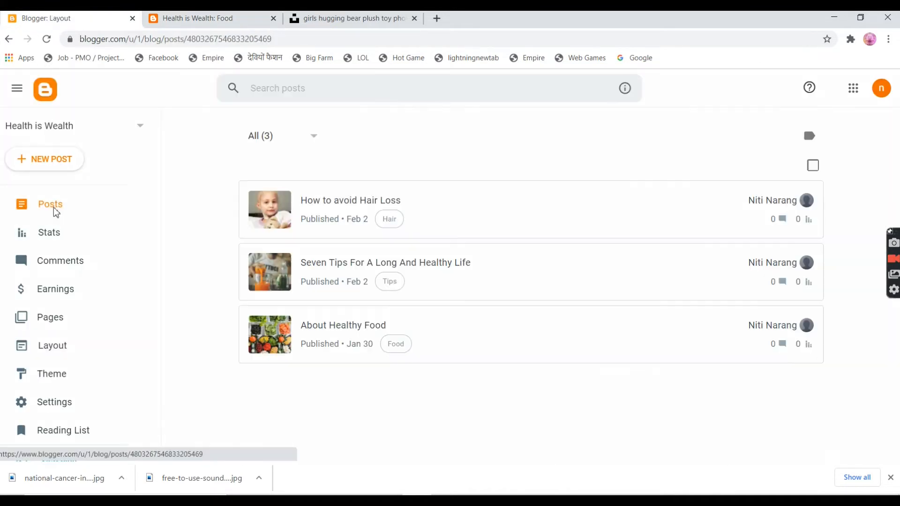
pyautogui.click(64, 164)
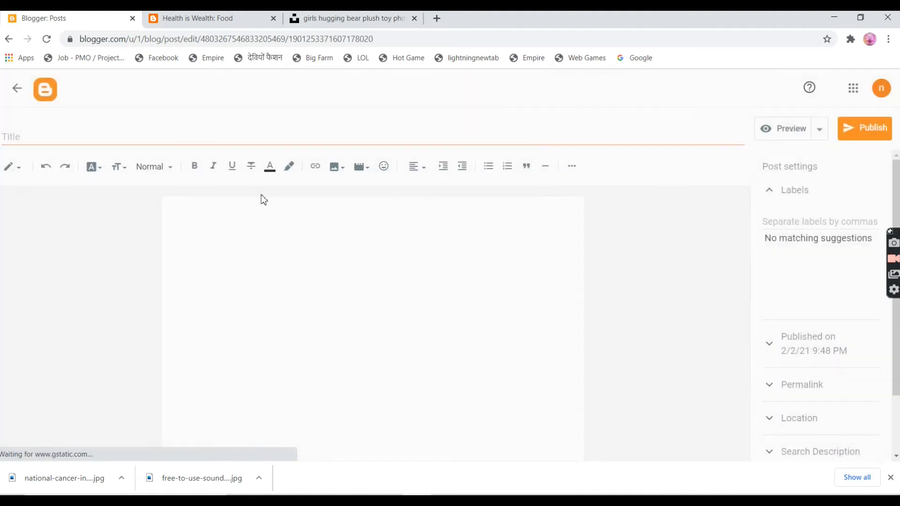
pyautogui.click(129, 137)
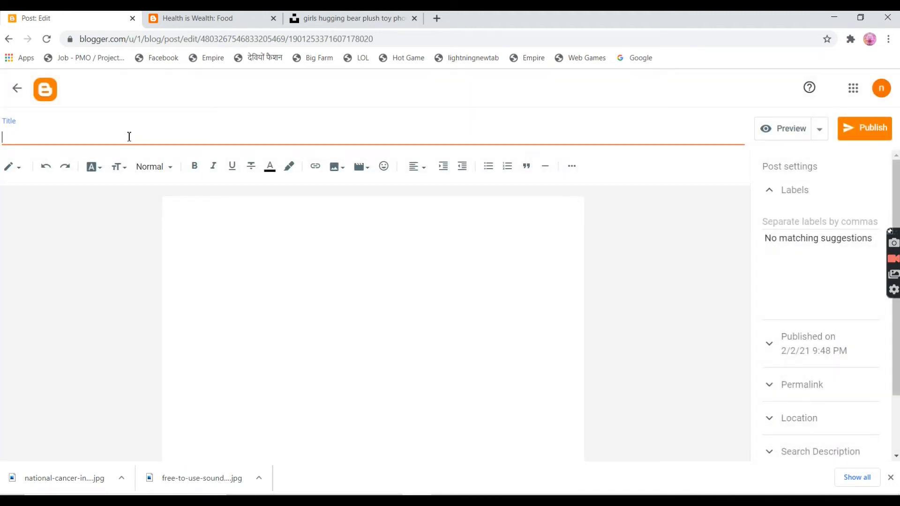
pyautogui.write('Food For Diabetic Patient')
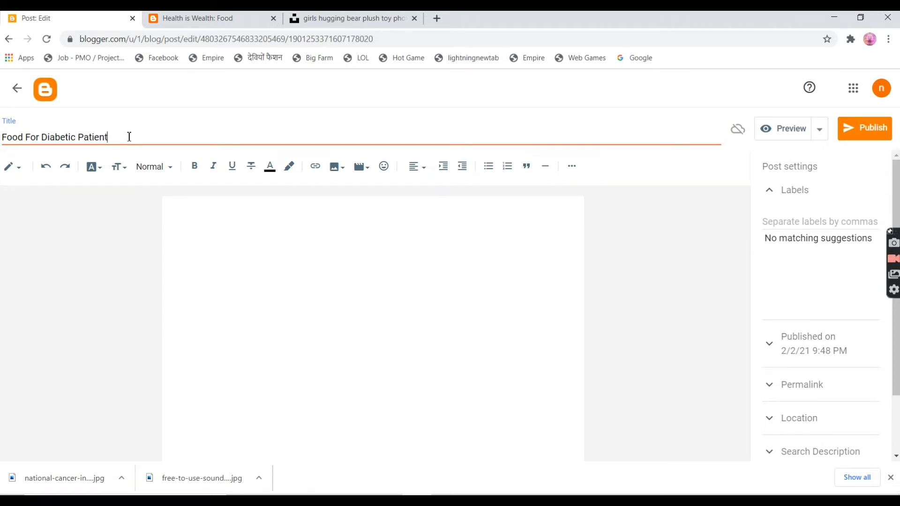
# Step: Copy the post title and paste it repeatedly into the body as about five lines of filler text
pyautogui.click(237, 277)
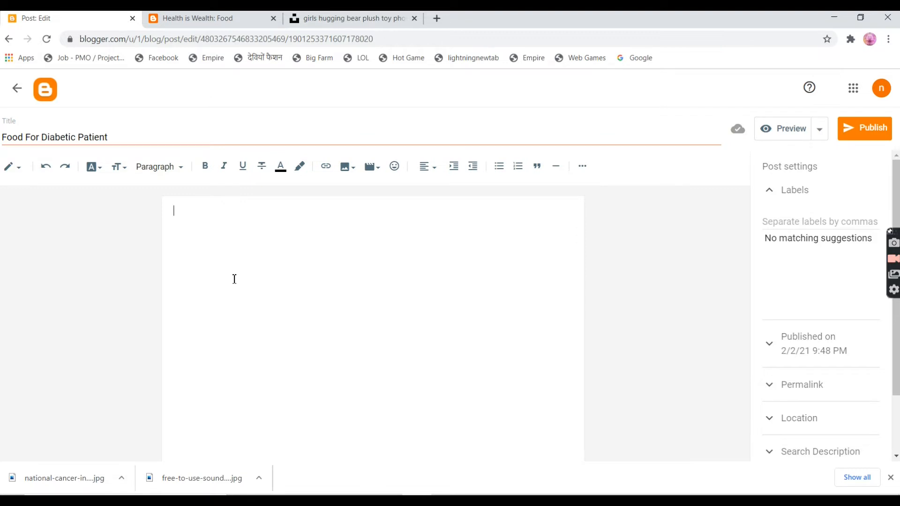
pyautogui.moveTo(108, 136); pyautogui.dragTo(34, 109)
pyautogui.click(271, 259)
pyautogui.hotkey('ctrl', 'v')
pyautogui.hotkey('ctrl', 'v')
pyautogui.hotkey('ctrl', 'v')
pyautogui.hotkey('ctrl', 'v')
pyautogui.hotkey('ctrl', 'v')
pyautogui.hotkey('ctrl', 'v')
pyautogui.hotkey('ctrl', 'v')
pyautogui.hotkey('ctrl', 'v')
pyautogui.hotkey('ctrl', 'v')
pyautogui.hotkey('ctrl', 'v')
pyautogui.hotkey('ctrl', 'v')
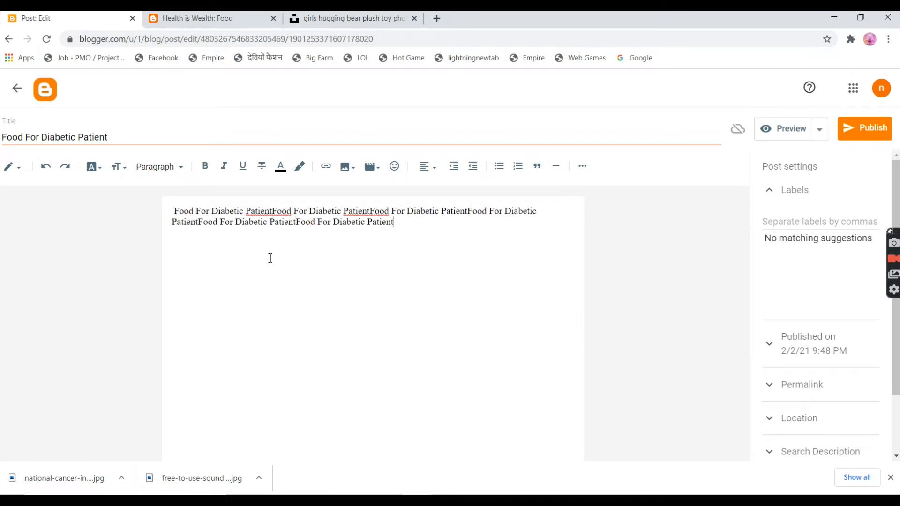
pyautogui.hotkey('ctrl', 'v')
pyautogui.hotkey('ctrl', 'v')
pyautogui.hotkey('ctrl', 'v')
pyautogui.hotkey('ctrl', 'v')
pyautogui.hotkey('ctrl', 'v')
pyautogui.hotkey('ctrl', 'v')
pyautogui.hotkey('ctrl', 'v')
pyautogui.hotkey('ctrl', 'v')
pyautogui.hotkey('ctrl', 'v')
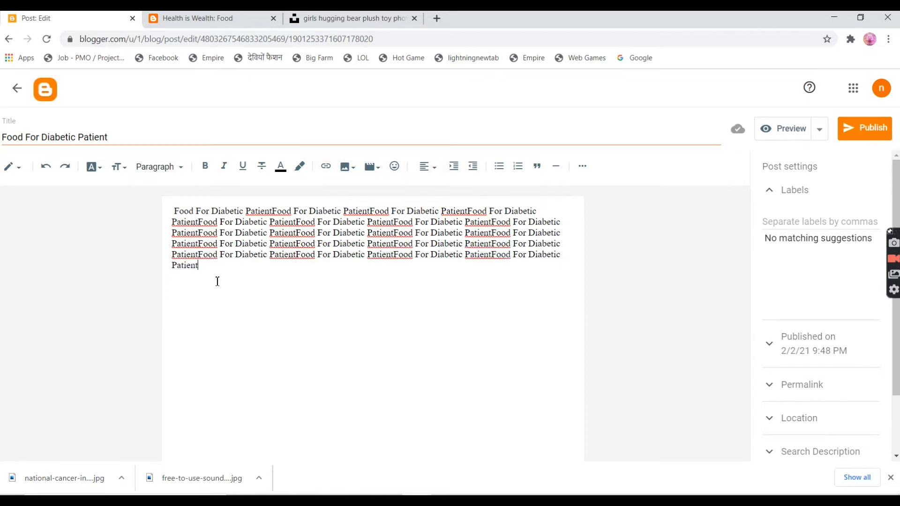
# Step: Upload the image yoga-3053487_1920 from the Downloads folder and insert it below the body text
pyautogui.click(347, 176)
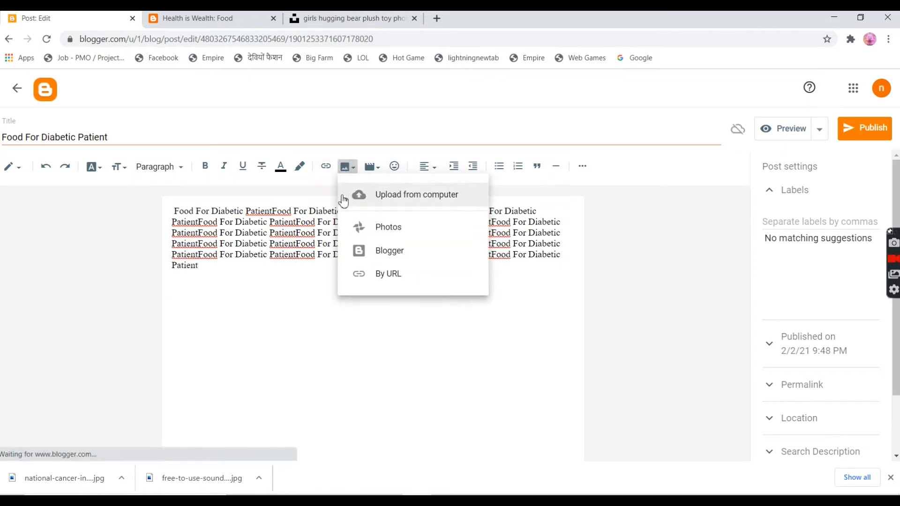
pyautogui.click(396, 205)
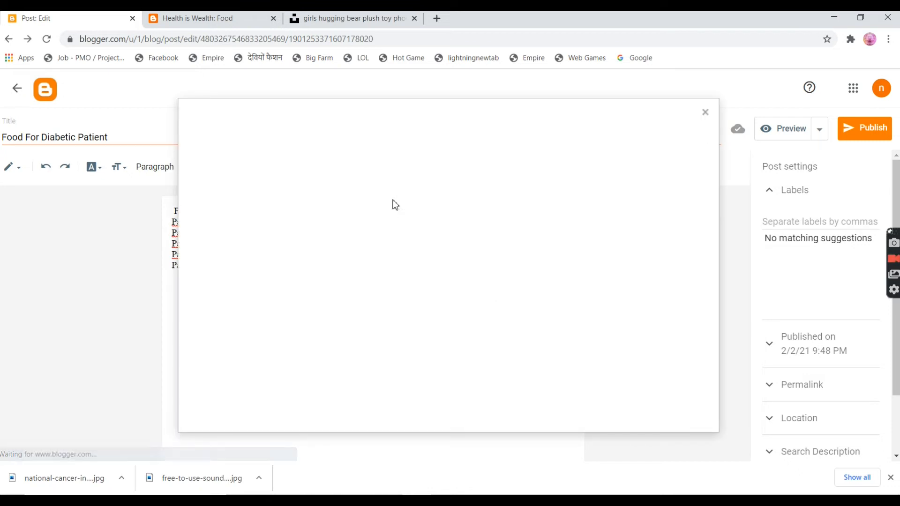
pyautogui.click(213, 181)
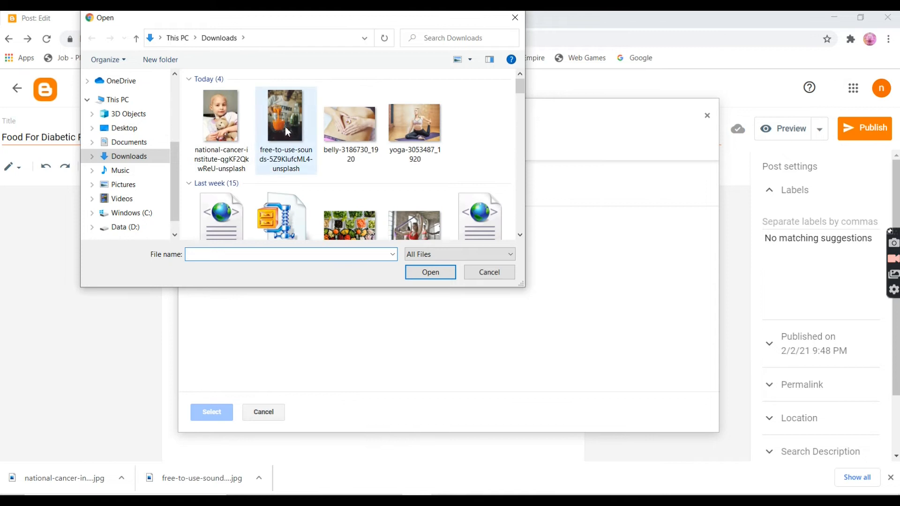
pyautogui.click(428, 127)
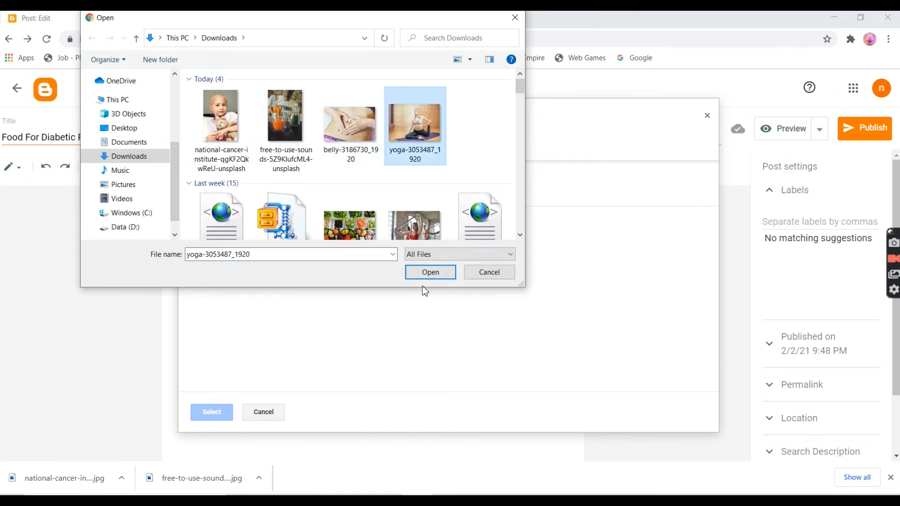
pyautogui.click(428, 272)
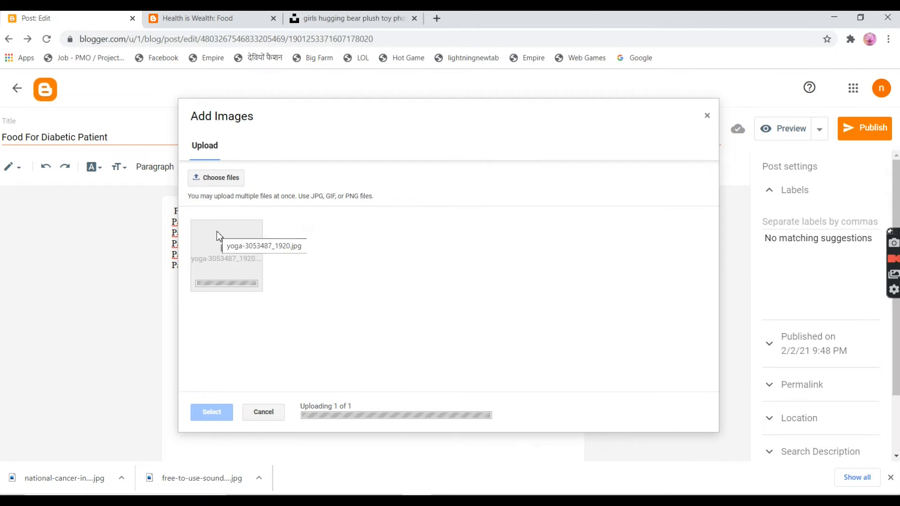
pyautogui.click(217, 238)
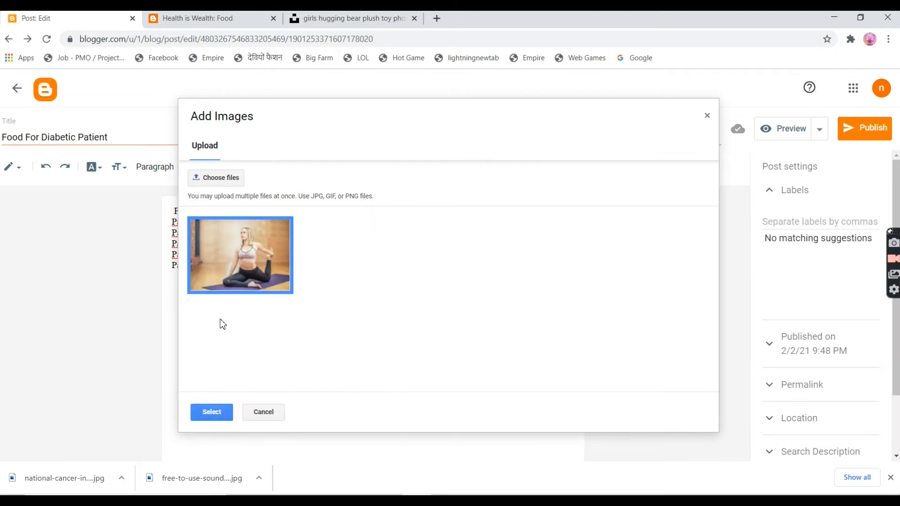
pyautogui.click(221, 412)
# Step: Set the inserted yoga image's size to Large
pyautogui.click(403, 297)
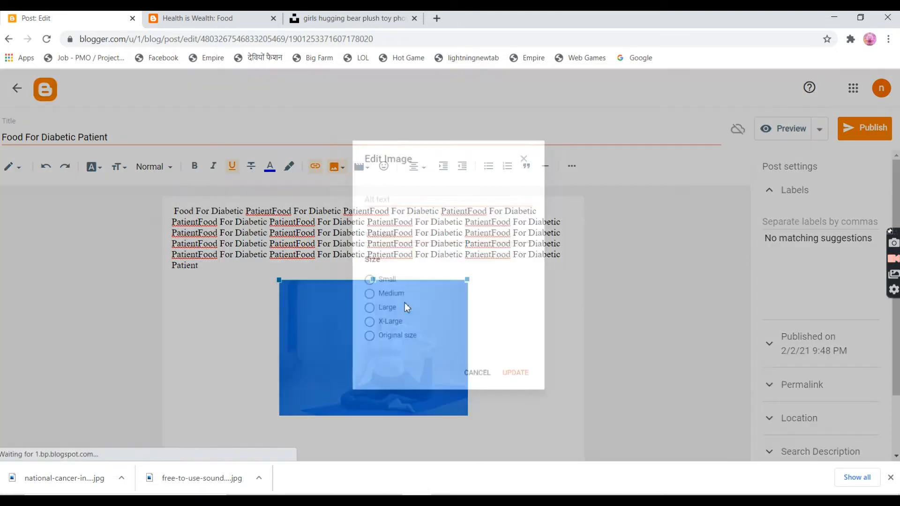
pyautogui.click(385, 319)
pyautogui.click(526, 394)
pyautogui.click(339, 232)
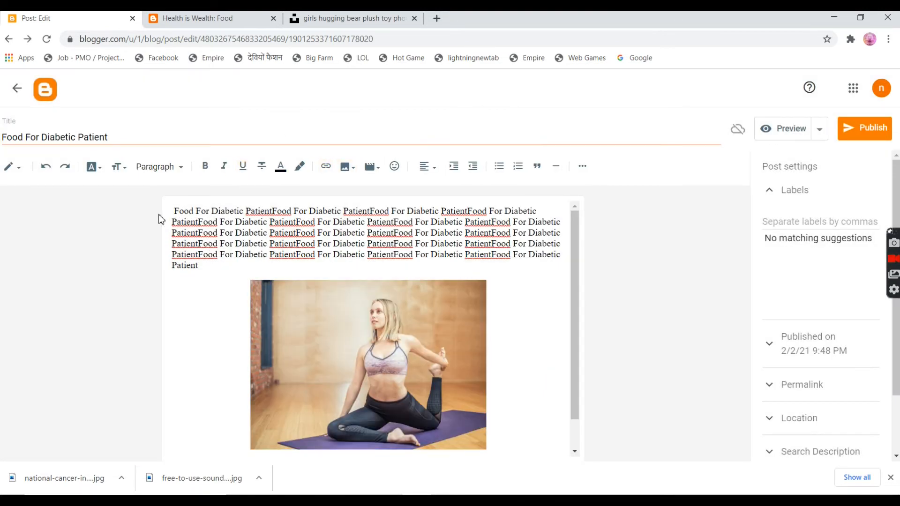
# Step: Put the opening words "Food For Diabetic" on their own line and format them as Heading
pyautogui.moveTo(176, 211); pyautogui.dragTo(247, 211)
pyautogui.click(248, 210)
pyautogui.press('Return')
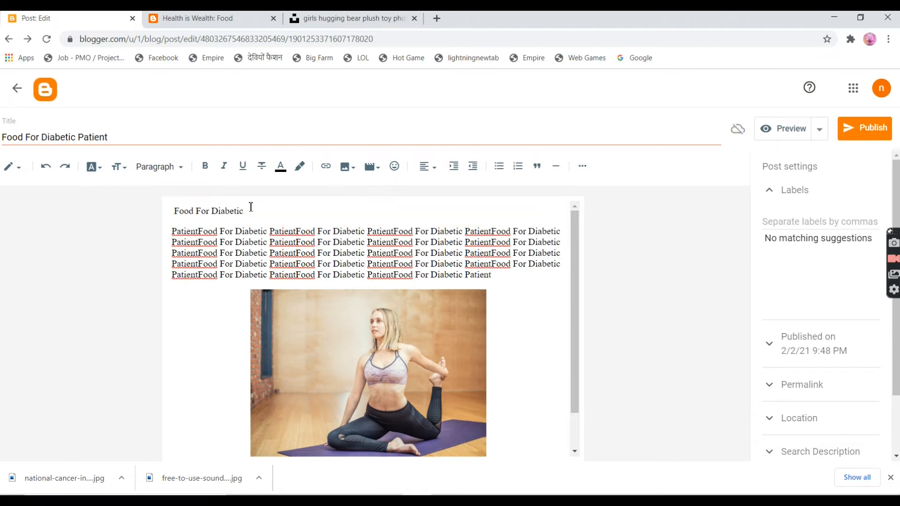
pyautogui.moveTo(250, 208); pyautogui.dragTo(173, 213)
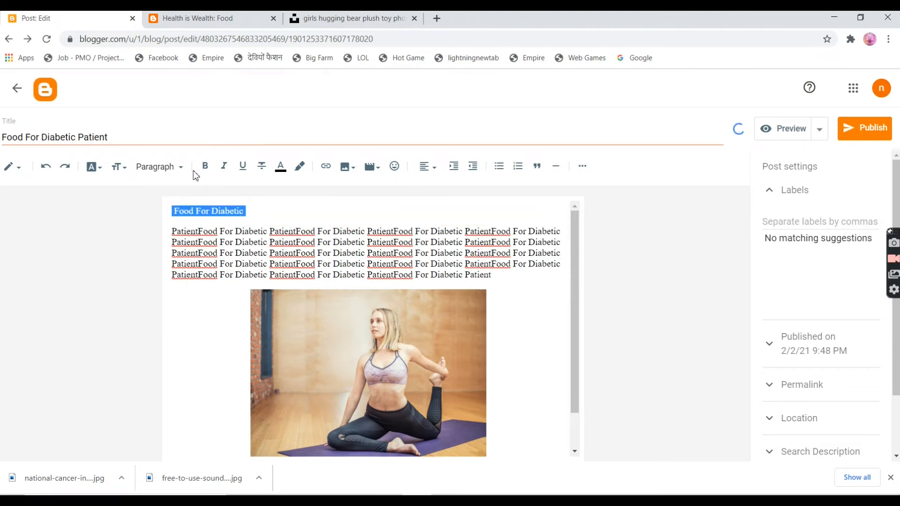
pyautogui.click(171, 175)
pyautogui.click(176, 215)
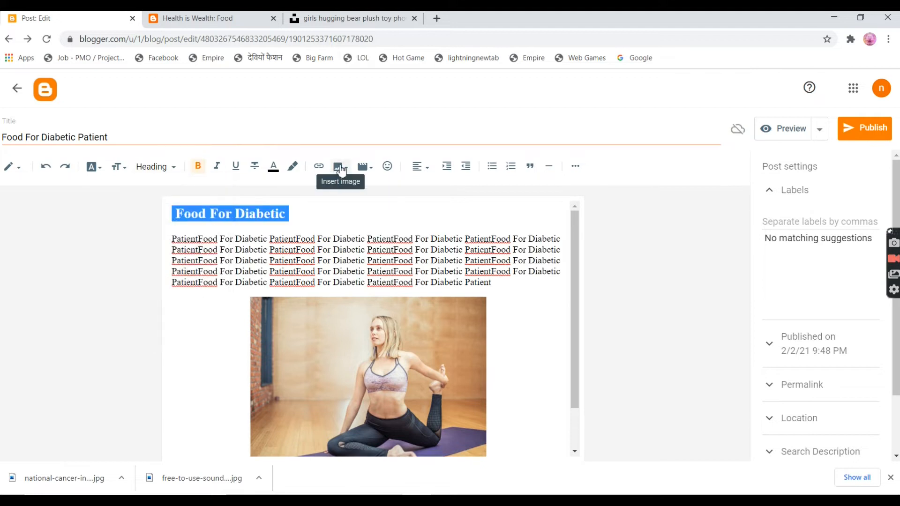
# Step: Center the "Food For Diabetic" heading in the post body
pyautogui.click(346, 170)
pyautogui.click(422, 171)
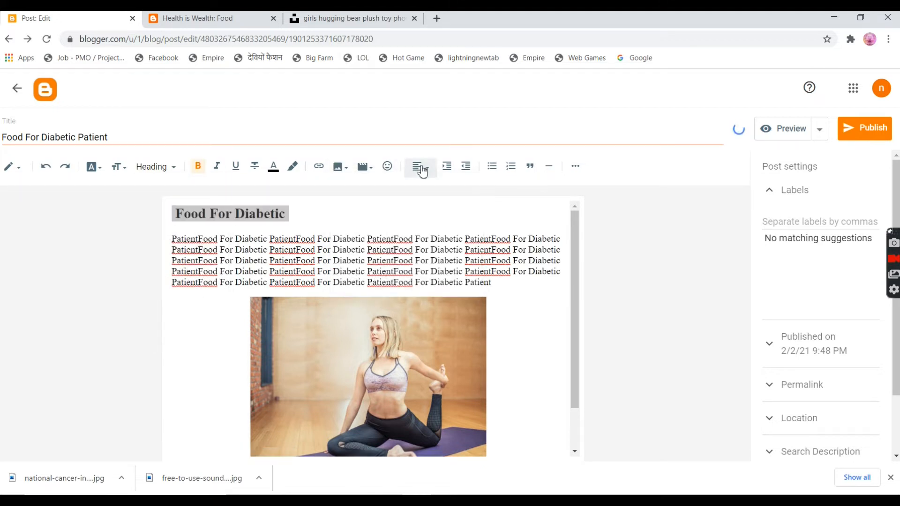
pyautogui.click(426, 174)
pyautogui.click(436, 199)
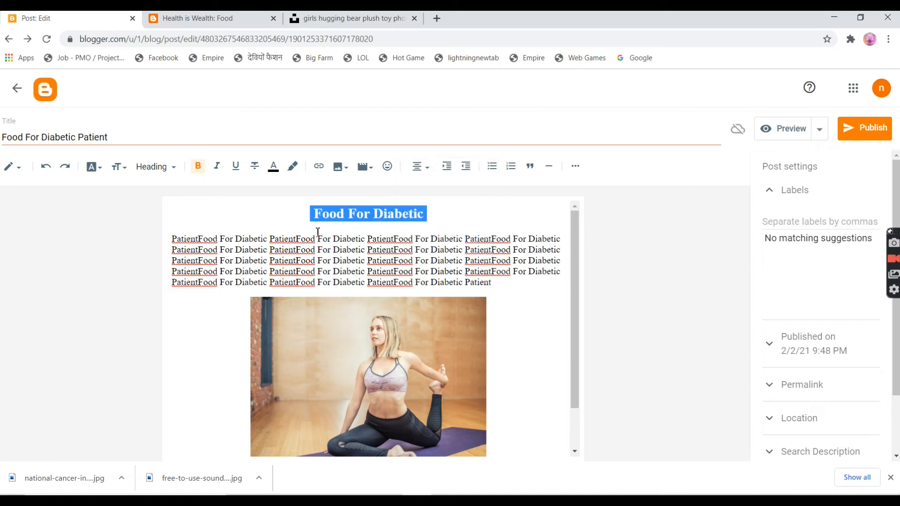
# Step: Change the text color of the "Food For Diabetic" heading to the darker red
pyautogui.click(389, 230)
pyautogui.moveTo(431, 214); pyautogui.dragTo(306, 211)
pyautogui.click(274, 166)
pyautogui.click(374, 284)
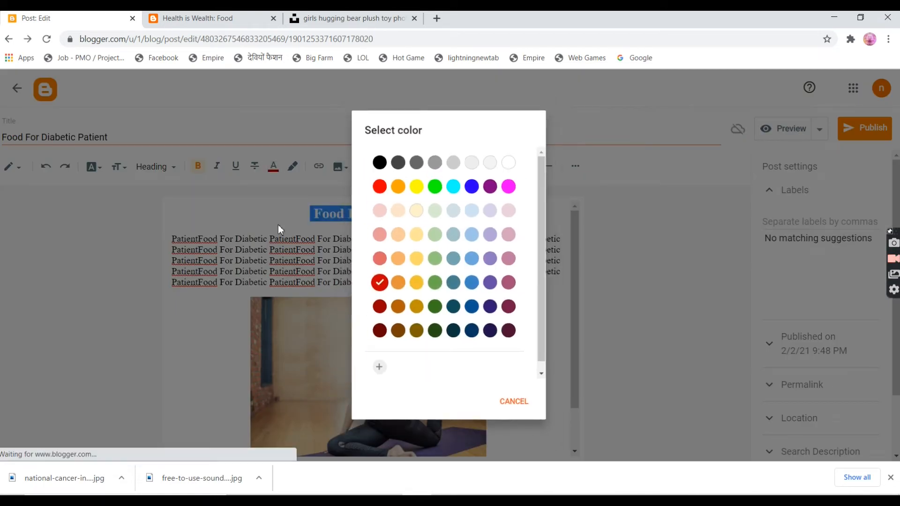
# Step: Assign the labels Food and Diabetic to the Food For Diabetic Patient post
pyautogui.click(802, 190)
pyautogui.click(798, 225)
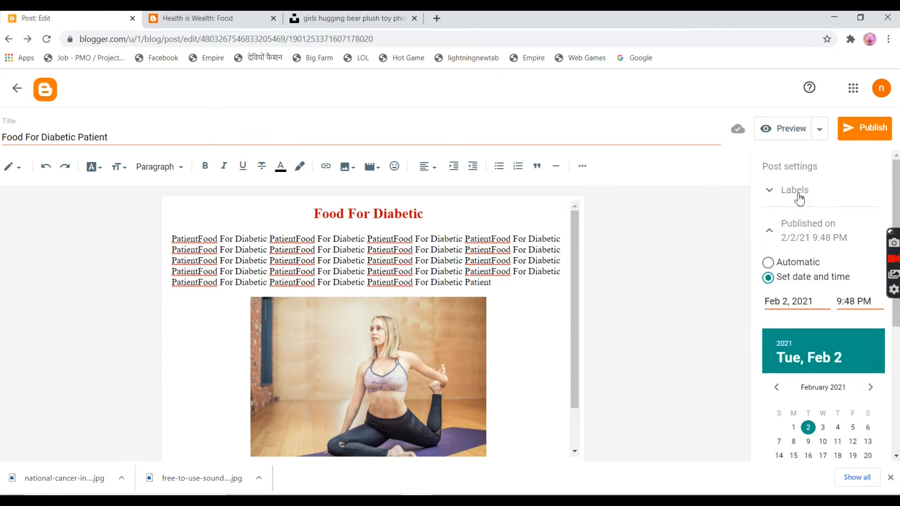
pyautogui.click(797, 190)
pyautogui.write('Food')
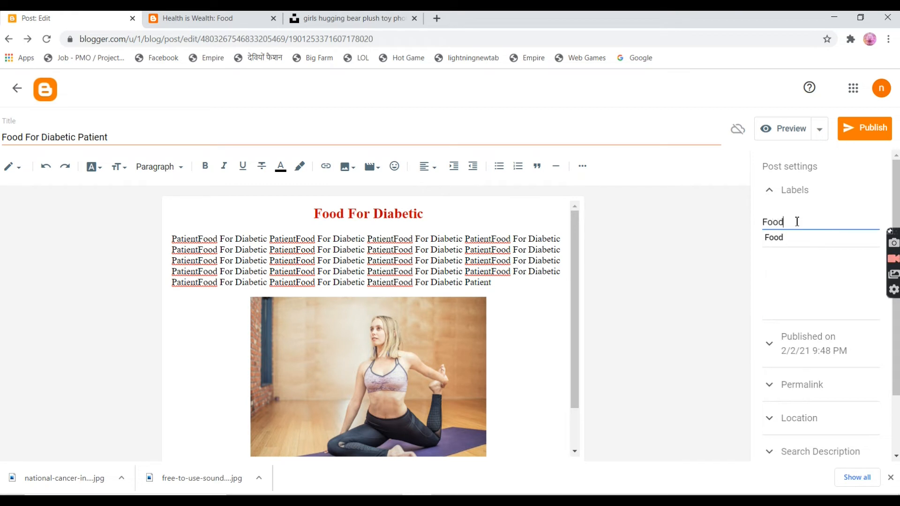
pyautogui.write(',')
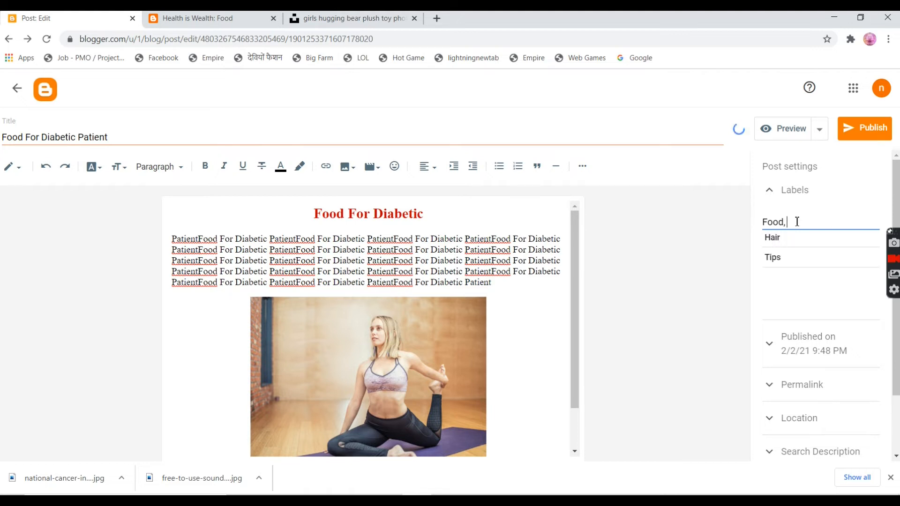
pyautogui.write('Diabetic')
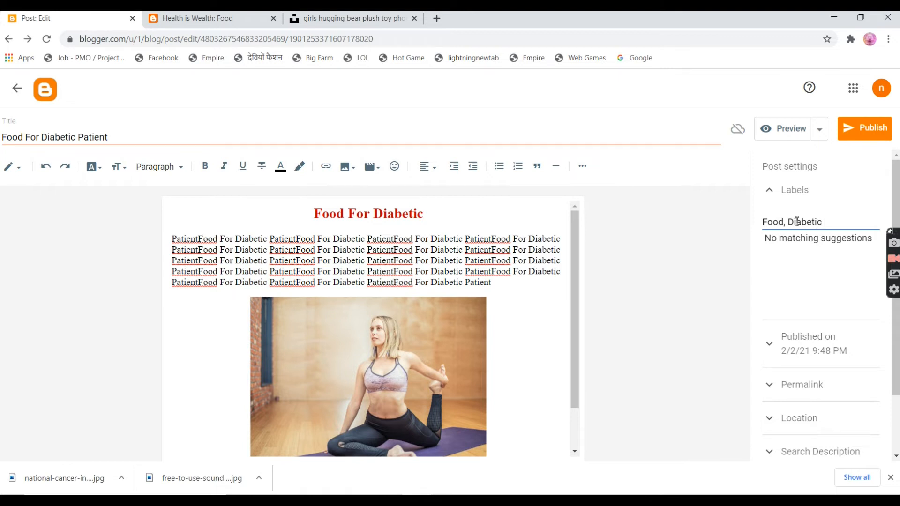
# Step: Publish the Food For Diabetic Patient post and reload the Food label page on the live blog
pyautogui.click(870, 131)
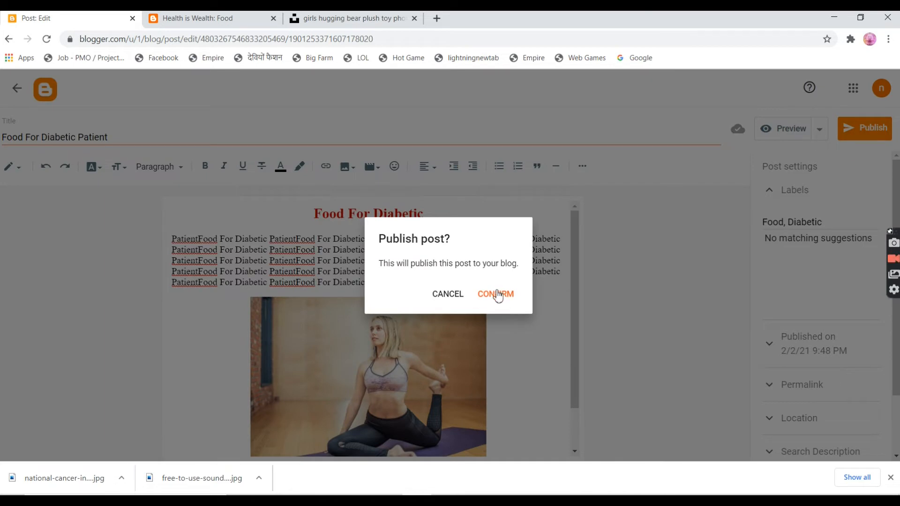
pyautogui.click(497, 294)
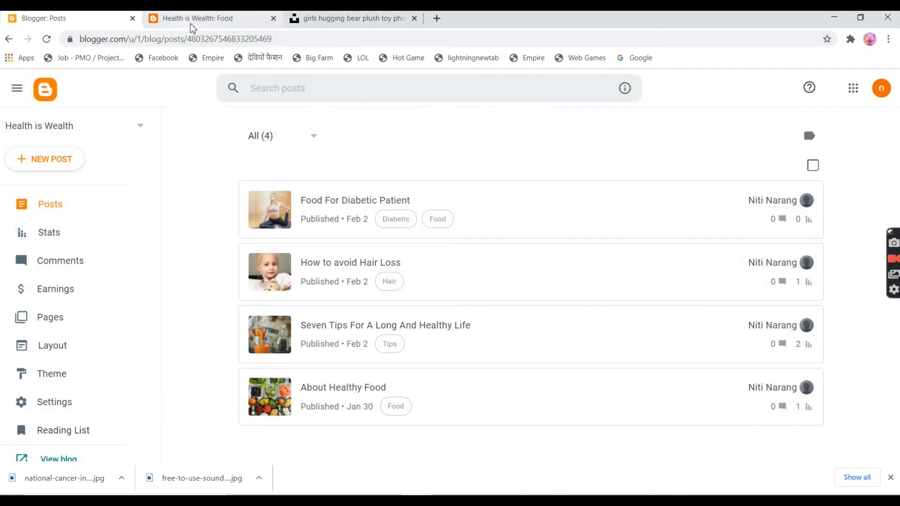
pyautogui.click(199, 21)
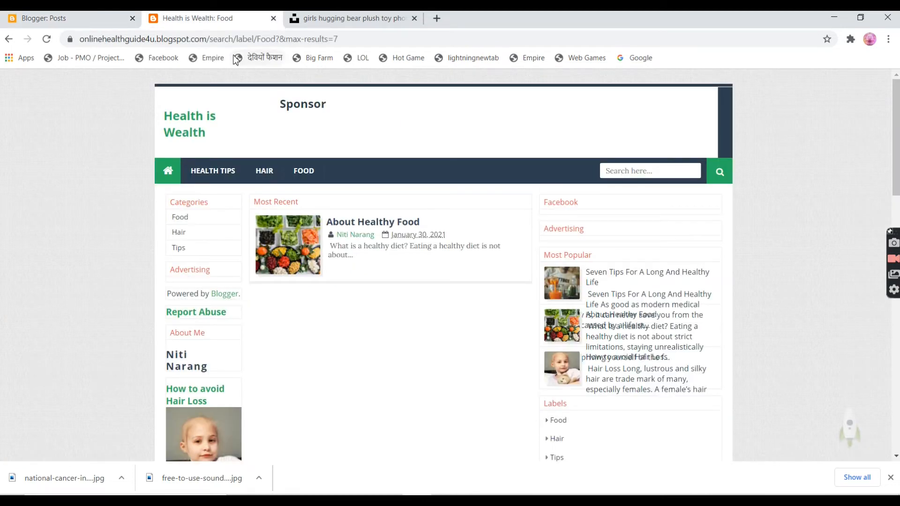
pyautogui.click(47, 39)
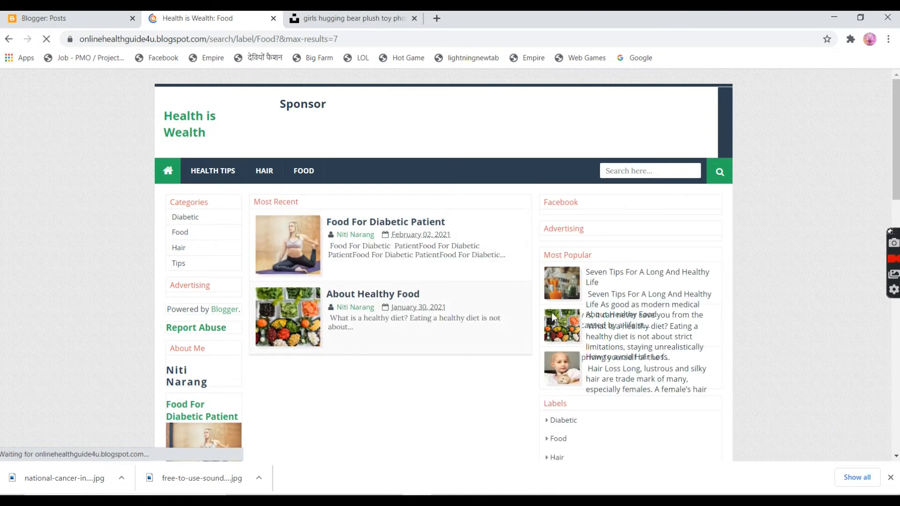
# Step: Check the Health Tips, Hair and Food menu links on the live blog and look through the content each one shows
pyautogui.click(206, 168)
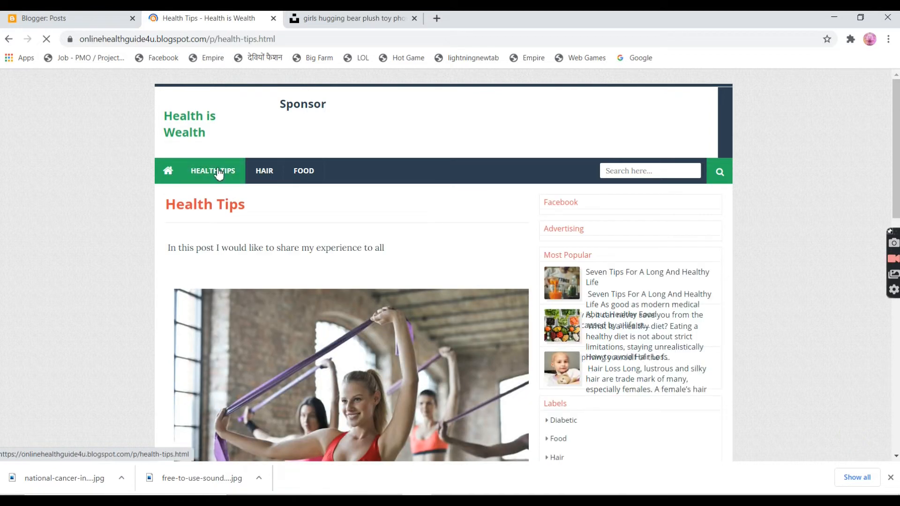
pyautogui.scroll(-8, 257, 301)
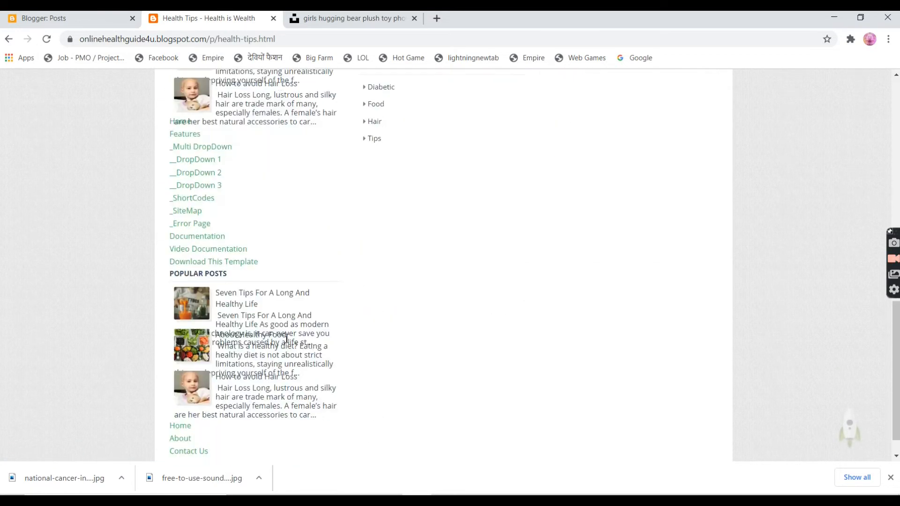
pyautogui.scroll(10, 286, 338)
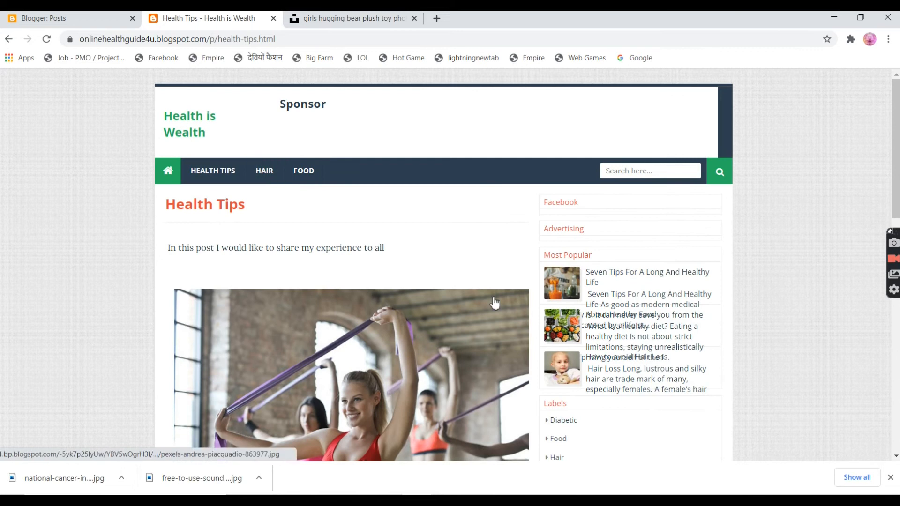
pyautogui.click(265, 173)
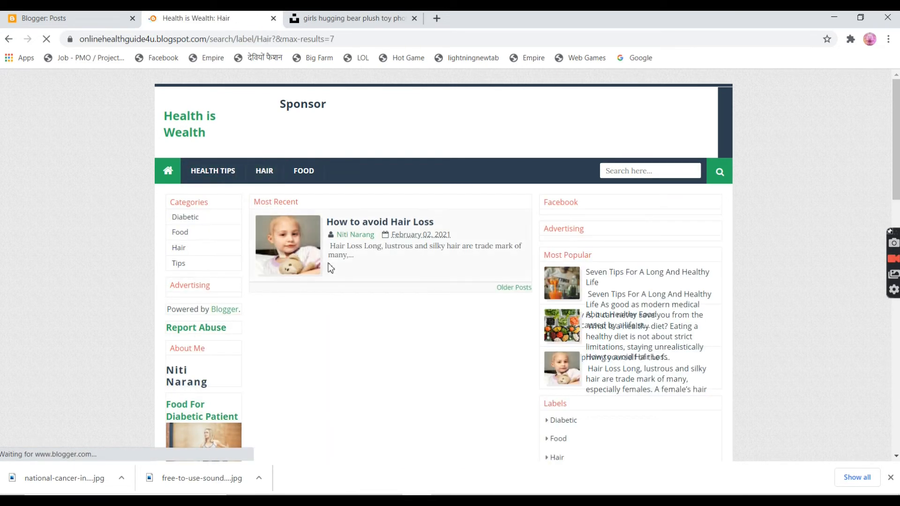
pyautogui.click(305, 181)
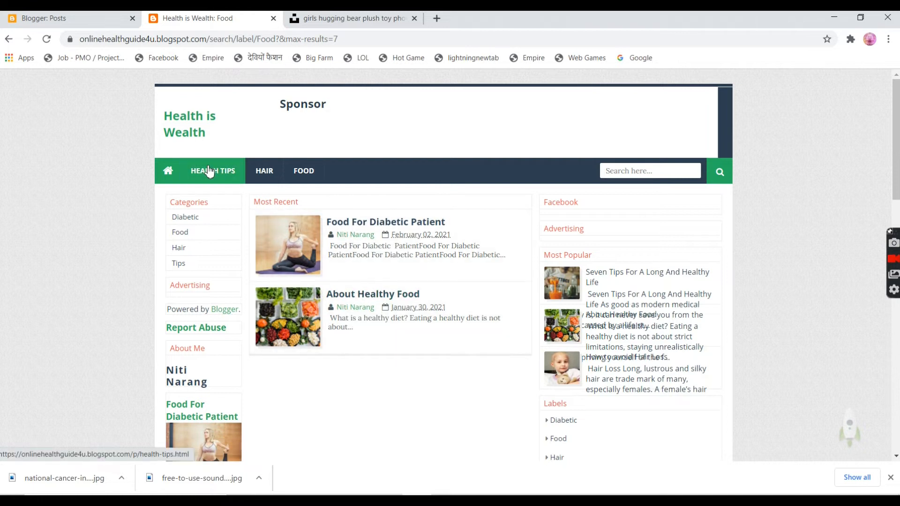
pyautogui.click(304, 173)
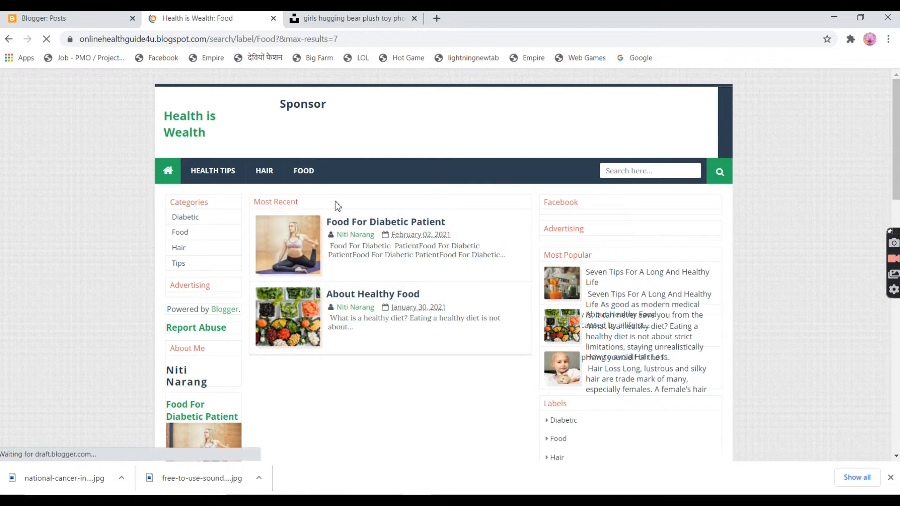
pyautogui.click(264, 173)
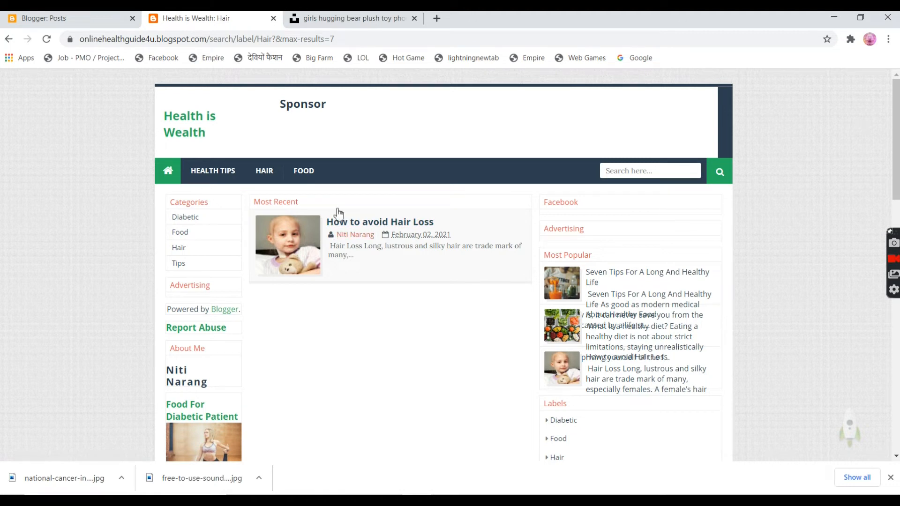
pyautogui.click(219, 178)
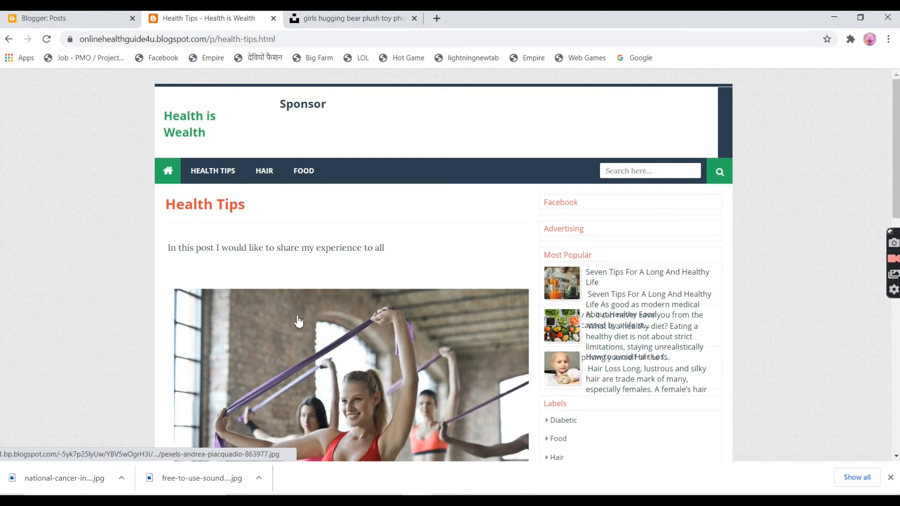
pyautogui.scroll(-3, 296, 324)
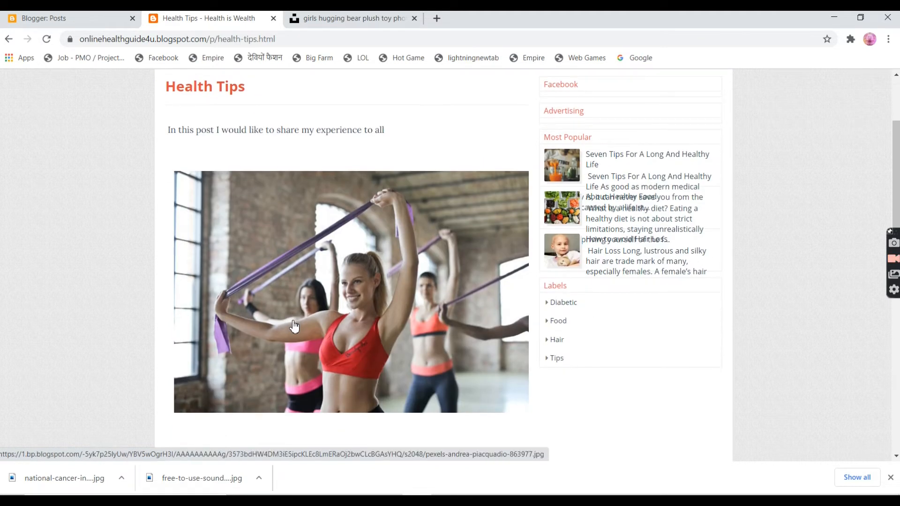
pyautogui.scroll(3, 294, 327)
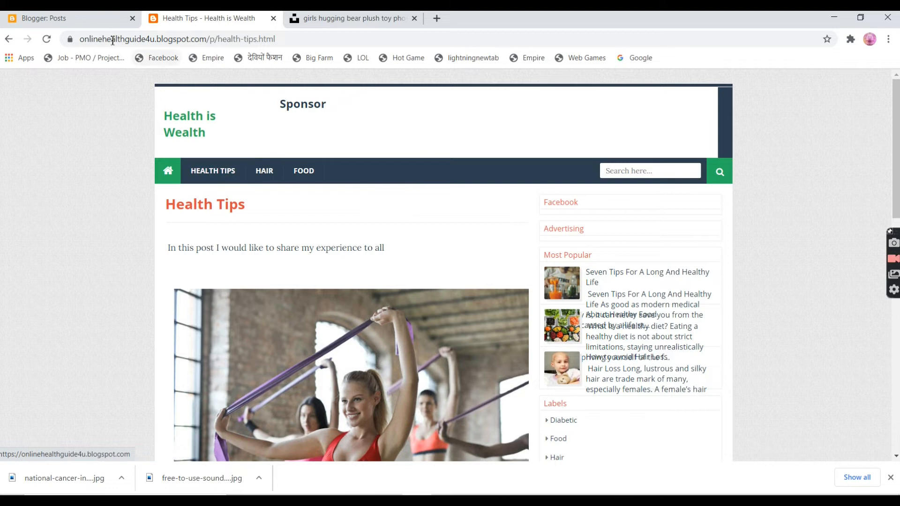
# Step: Compare the live Health Tips menu page with its entry in the blog's page list and view that page in the editor
pyautogui.click(83, 20)
pyautogui.click(37, 326)
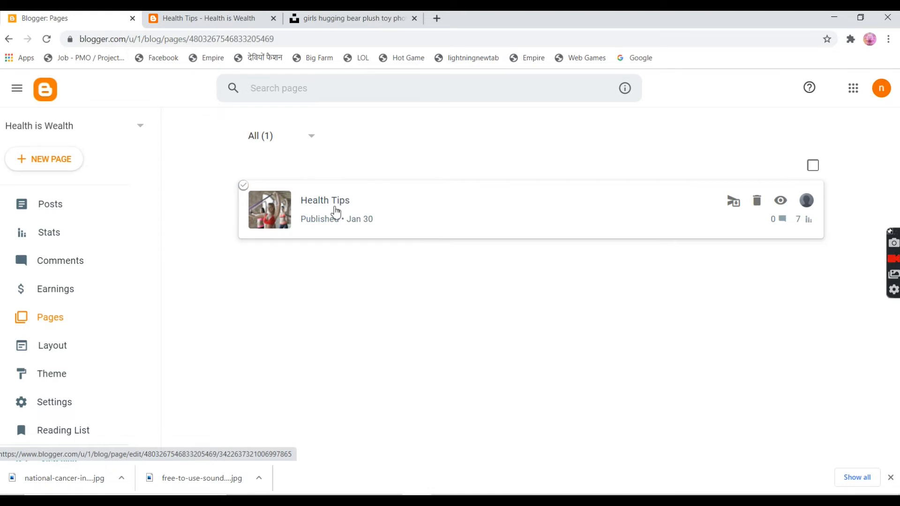
pyautogui.click(177, 18)
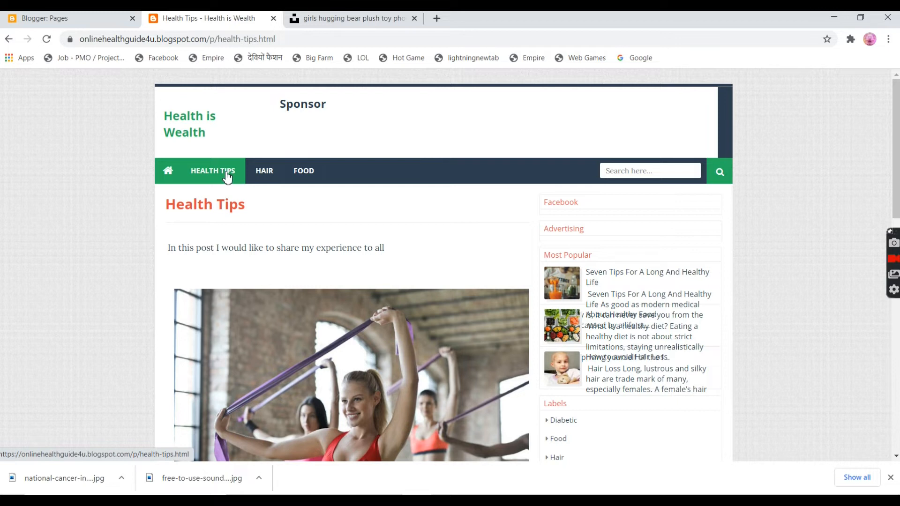
pyautogui.click(55, 23)
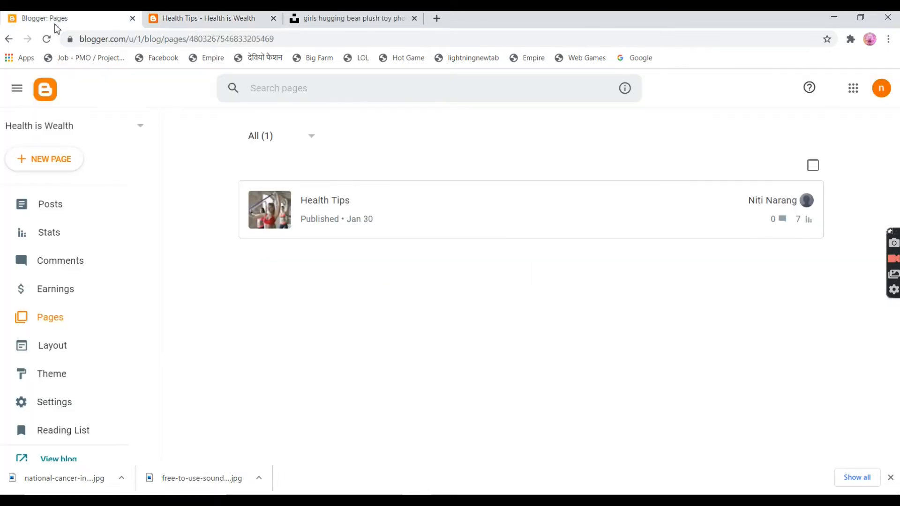
pyautogui.click(318, 202)
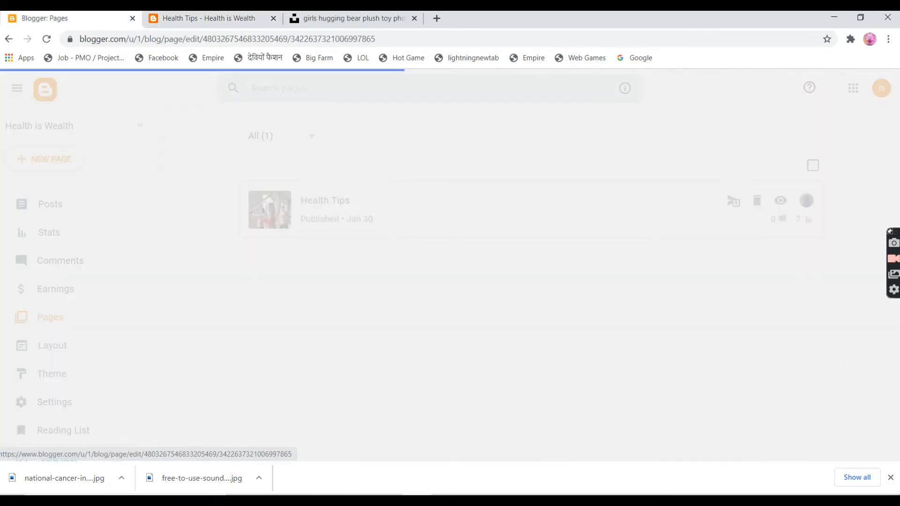
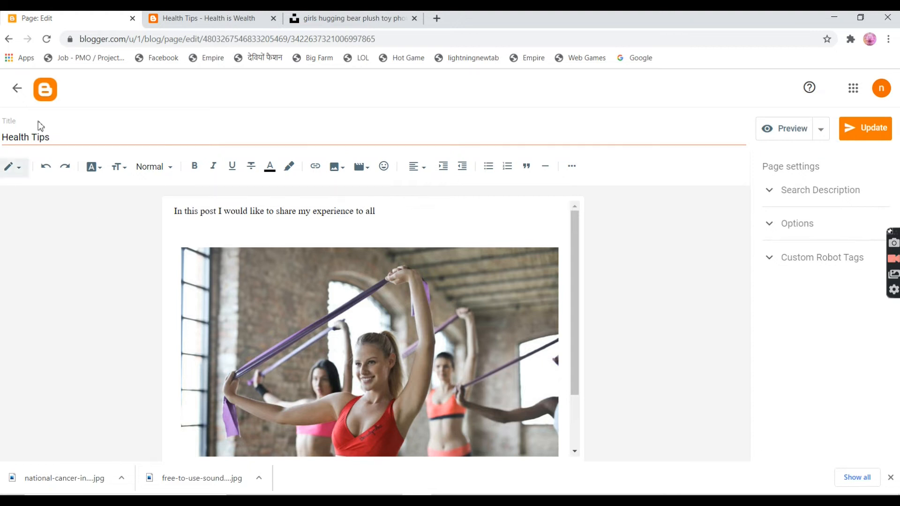
pyautogui.click(9, 40)
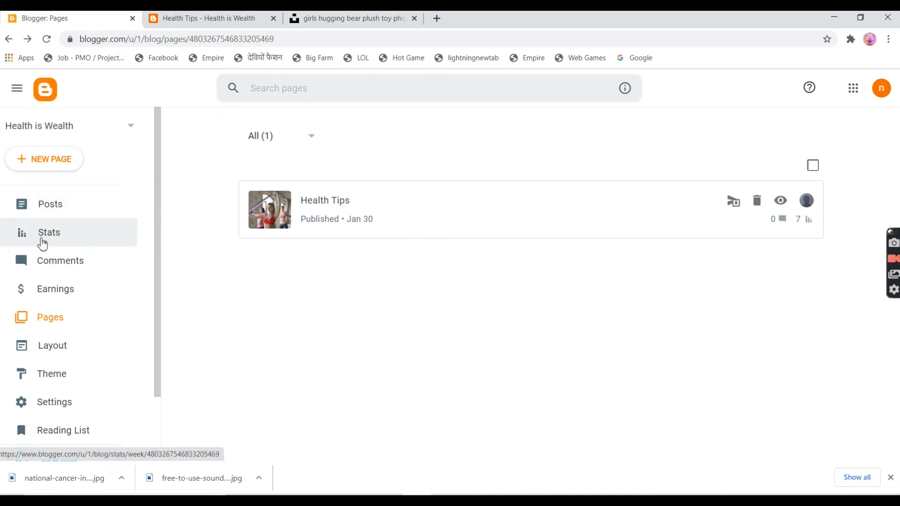
# Step: Create a new blog post with the title "Tips"
pyautogui.click(59, 217)
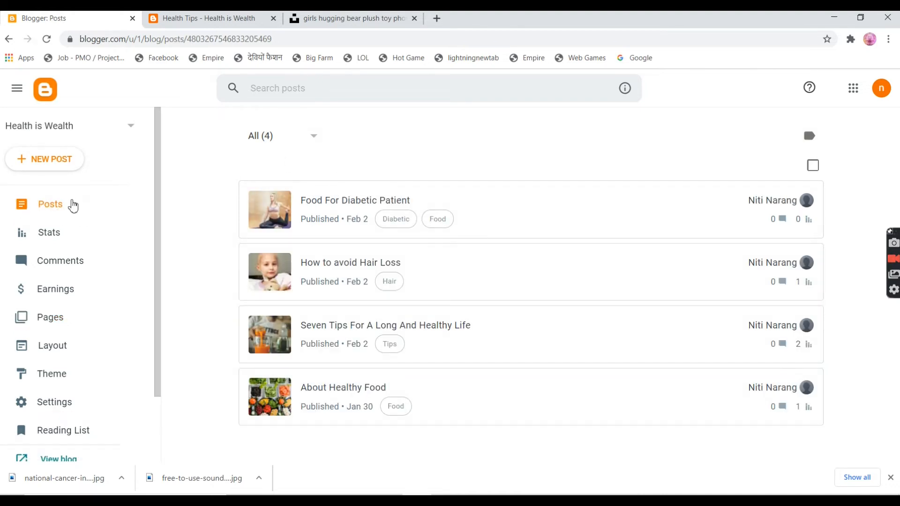
pyautogui.click(62, 162)
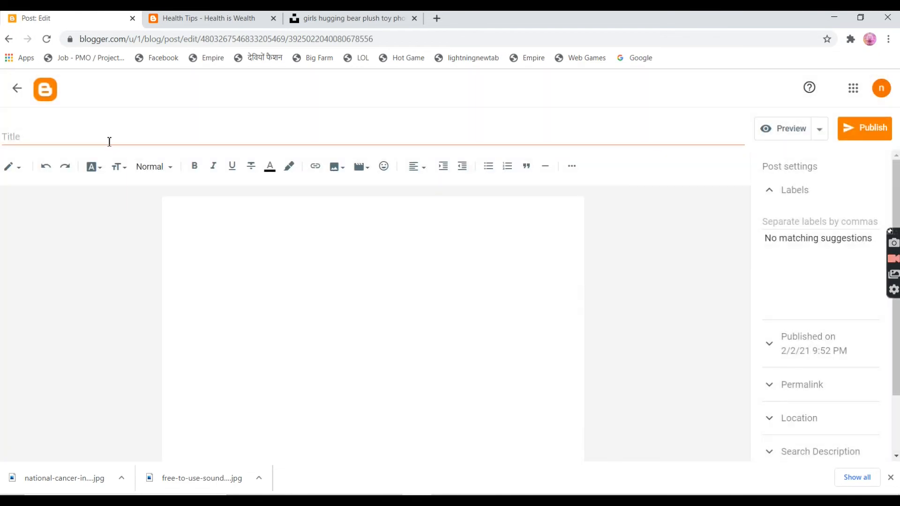
pyautogui.click(110, 142)
pyautogui.write('Tips')
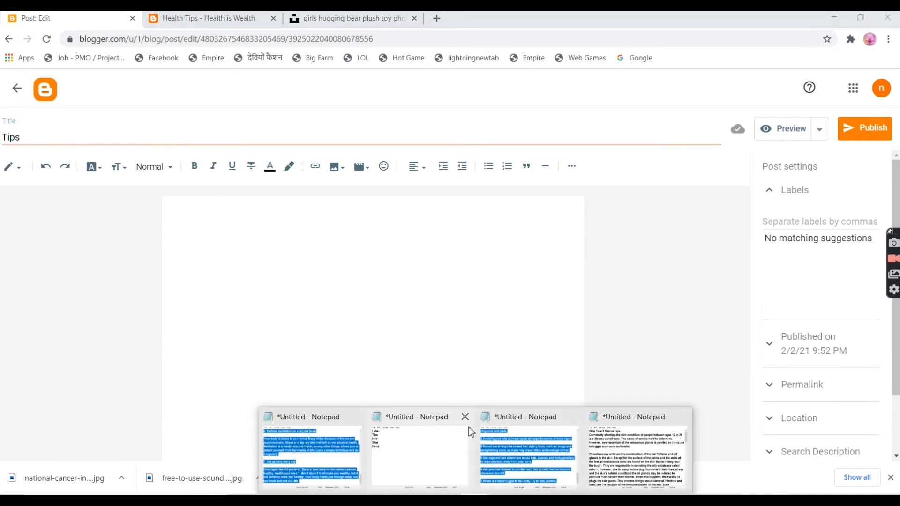
# Step: Copy the entire "Skin Care 8 Simple Tips" text from Notepad into the post body and extend the title to "Skin Tips"
pyautogui.click(624, 454)
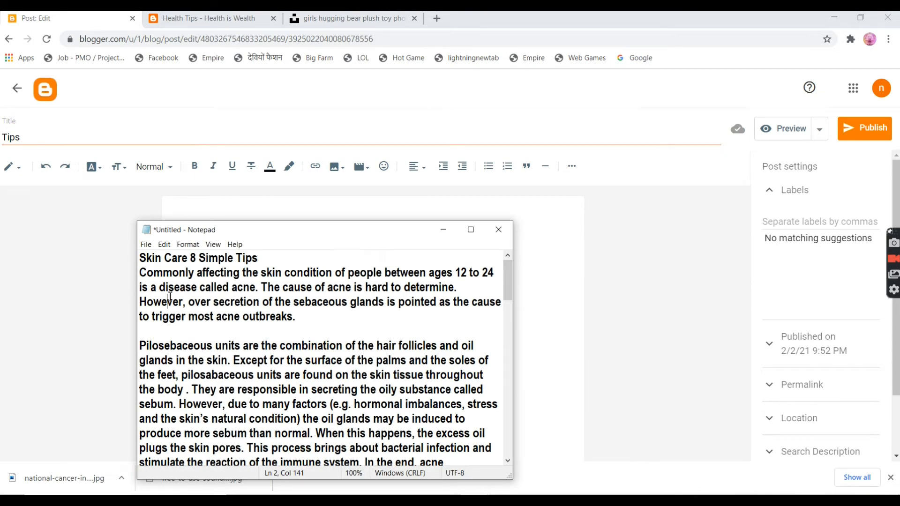
pyautogui.hotkey('ctrl', 'a')
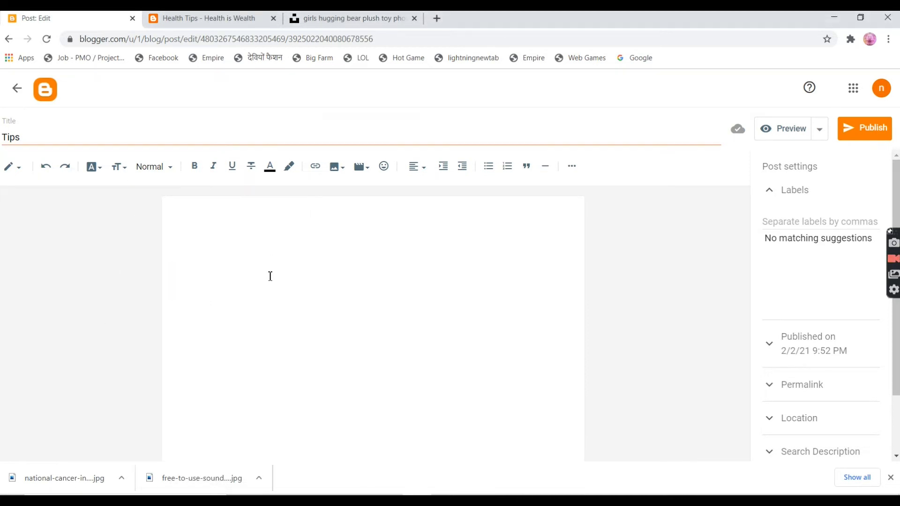
pyautogui.hotkey('ctrl', 'v')
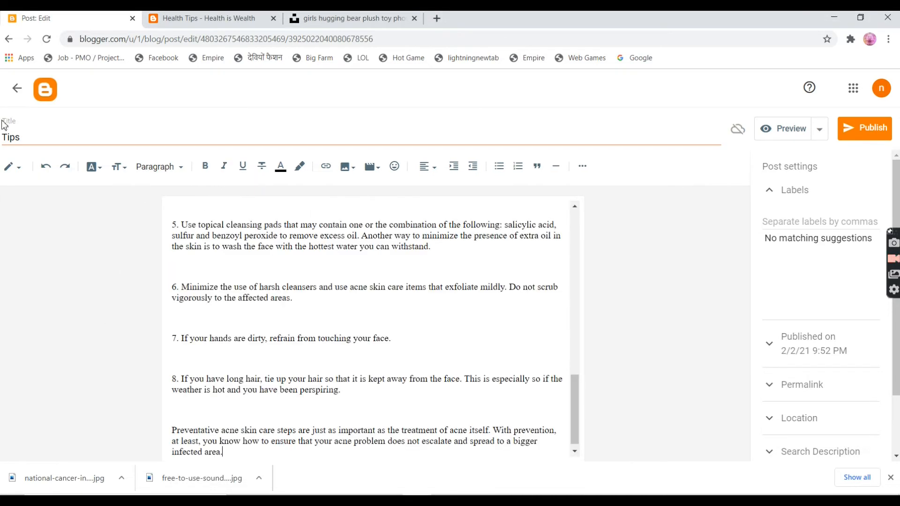
pyautogui.write('Skin')
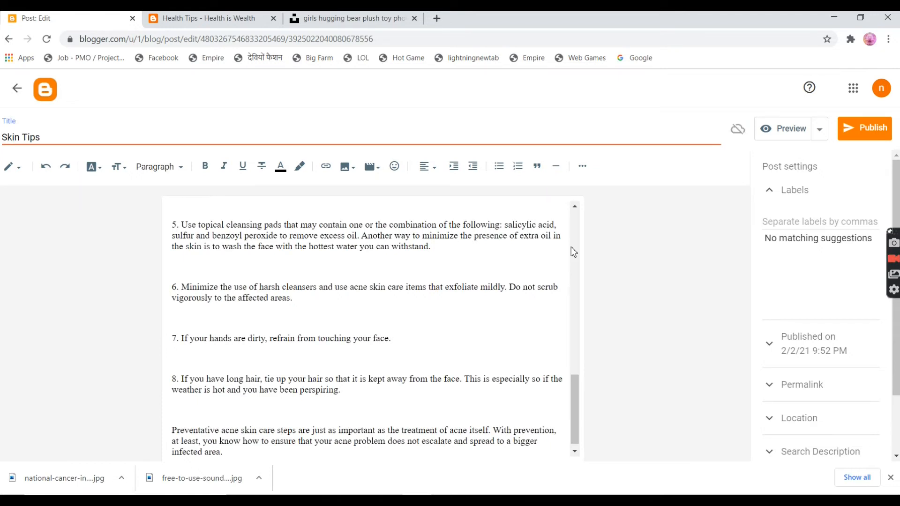
# Step: Assign the existing label Tips to the Skin Tips post
pyautogui.click(805, 197)
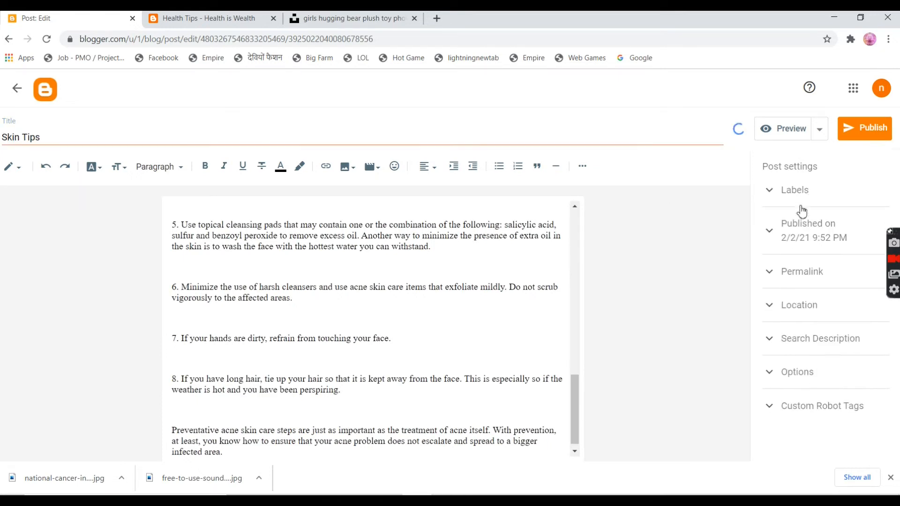
pyautogui.click(800, 198)
pyautogui.click(790, 219)
pyautogui.write('To')
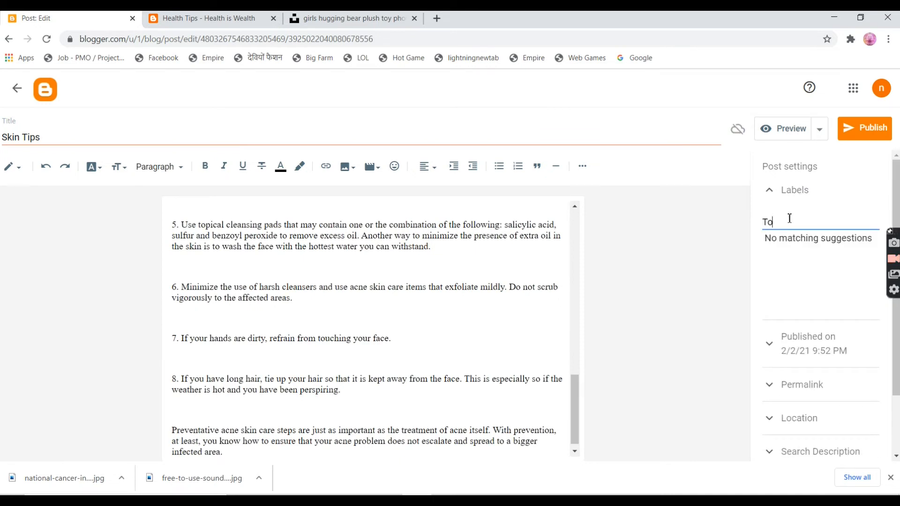
pyautogui.press('BackSpace')
pyautogui.write('ips')
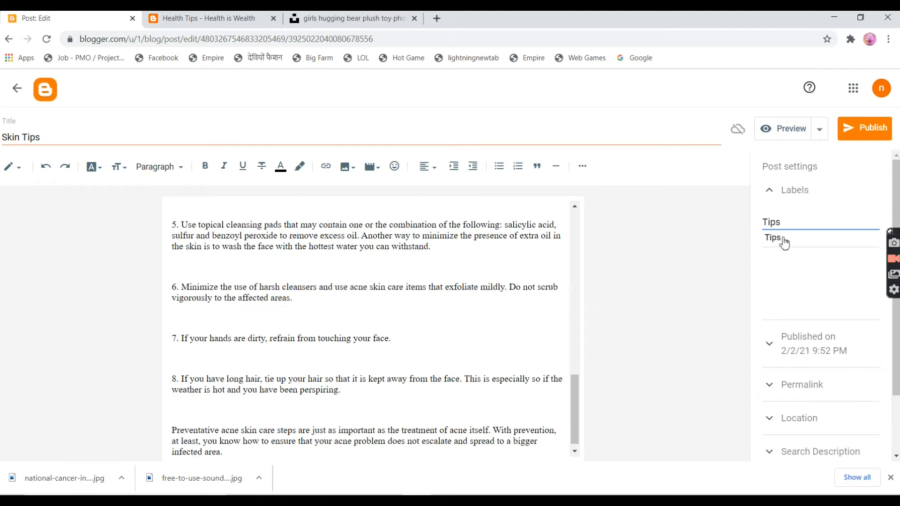
pyautogui.click(783, 238)
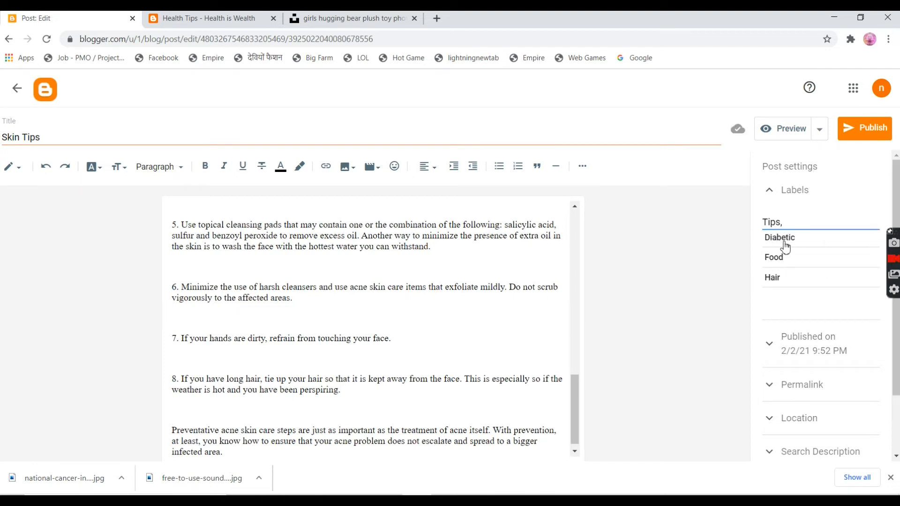
# Step: Insert a blank line below the heading "Skin Care 8 Simple Tips" at the start of the post body
pyautogui.click(326, 216)
pyautogui.scroll(15, 326, 218)
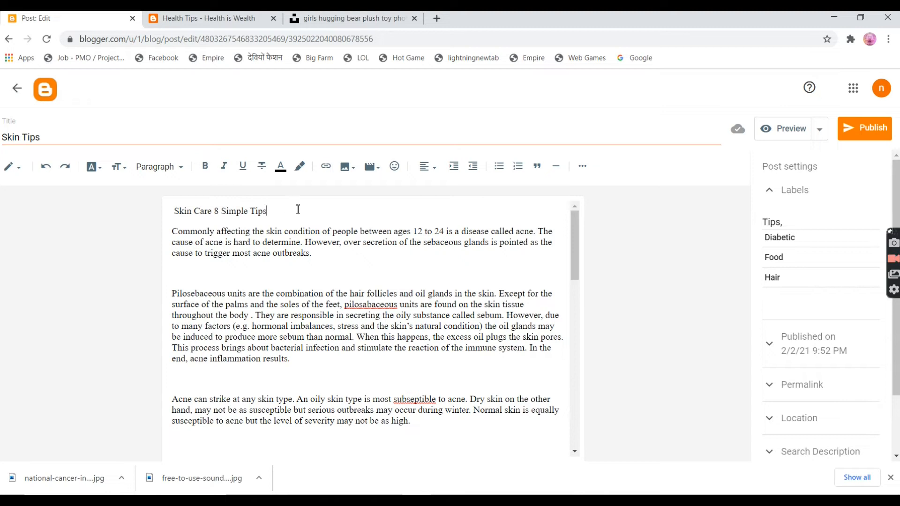
pyautogui.press('Return')
# Step: Format the entire post text in bold Arial at Medium size
pyautogui.hotkey('ctrl', 'a')
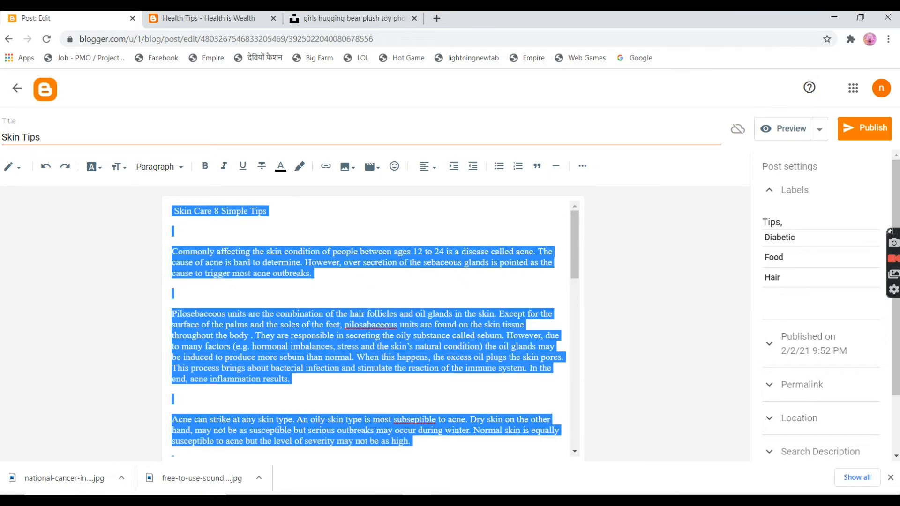
pyautogui.click(98, 170)
pyautogui.click(111, 260)
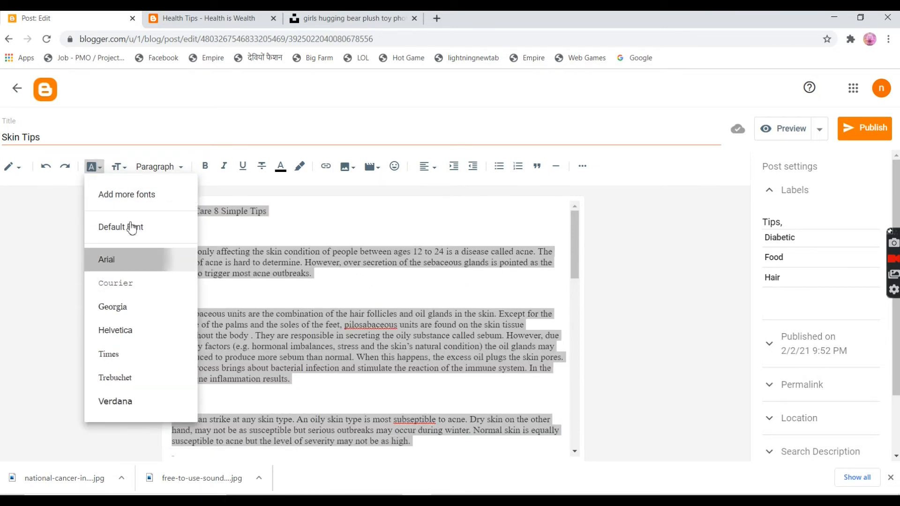
pyautogui.click(119, 168)
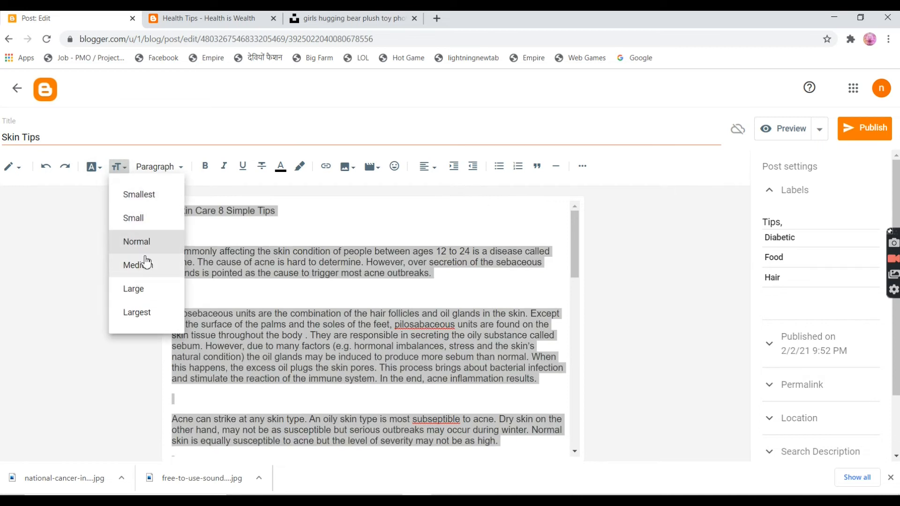
pyautogui.click(146, 263)
pyautogui.click(205, 166)
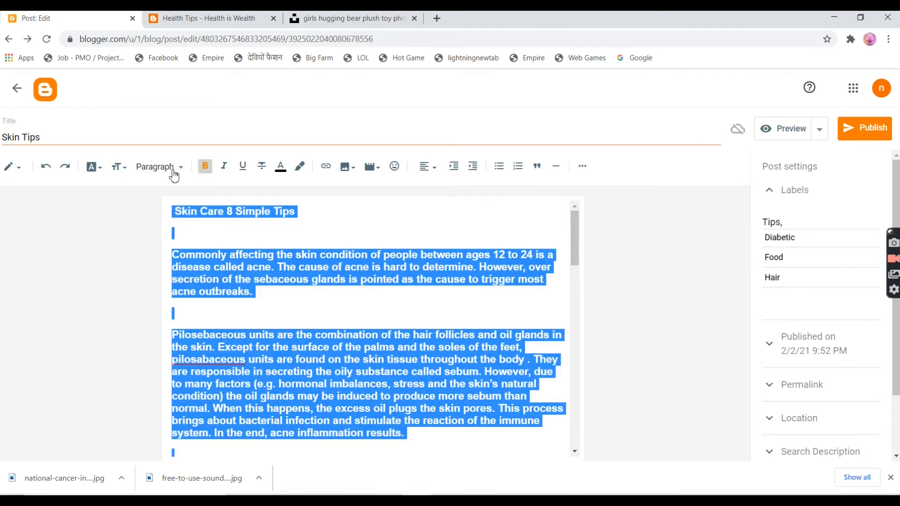
# Step: Apply the Subheading style to the line "Skin Care 8 Simple Tips"
pyautogui.click(196, 211)
pyautogui.moveTo(222, 213); pyautogui.dragTo(306, 211)
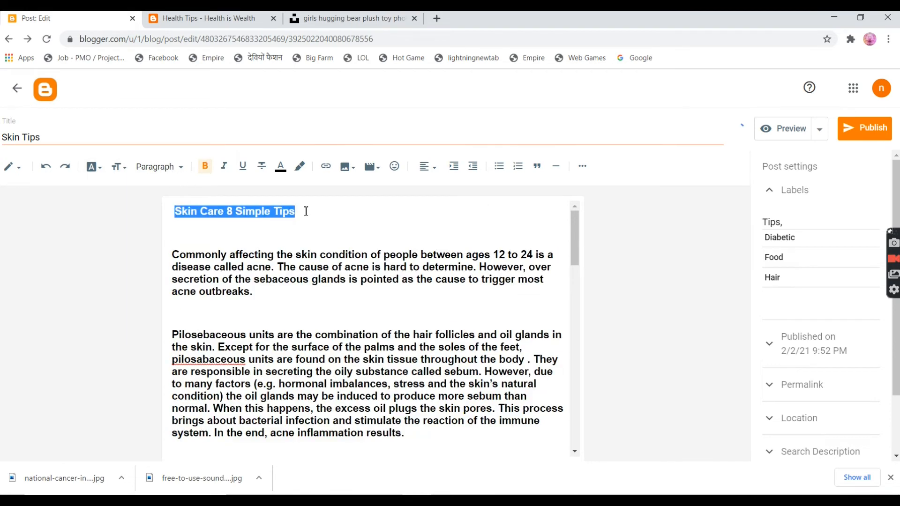
pyautogui.click(183, 168)
pyautogui.click(178, 239)
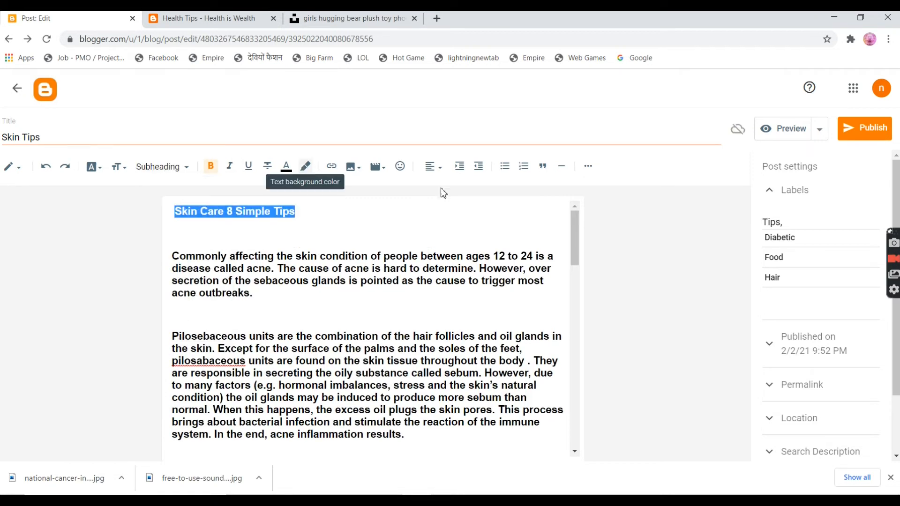
# Step: Upload the image belly-3186730_1920 from the Downloads folder and insert it on the blank line below the post's heading
pyautogui.click(353, 167)
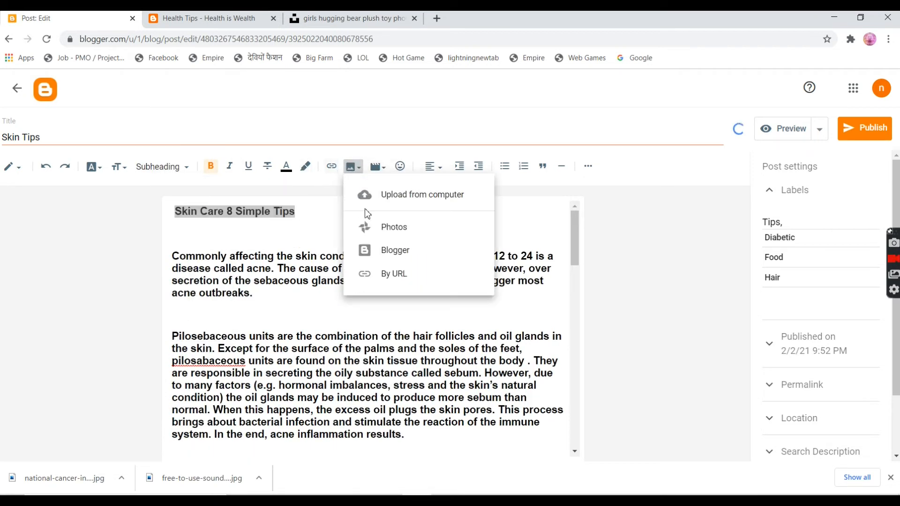
pyautogui.click(308, 229)
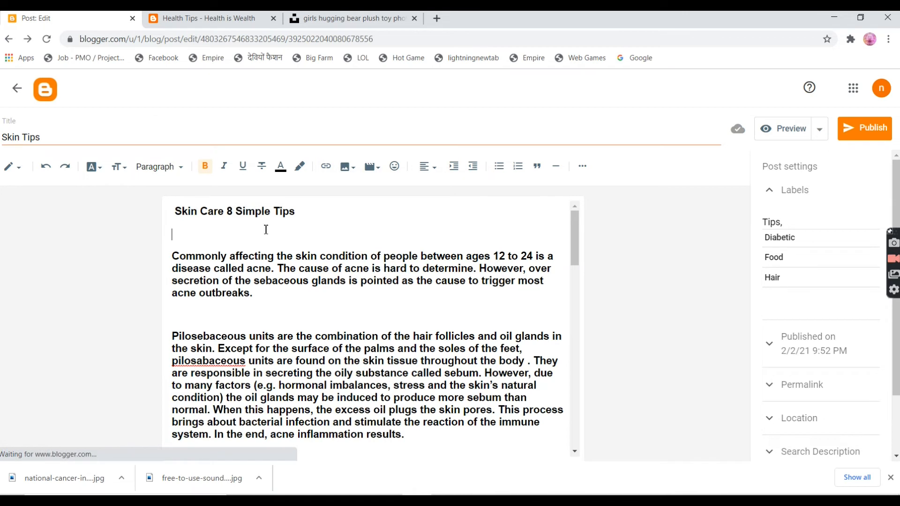
pyautogui.click(342, 176)
pyautogui.click(345, 193)
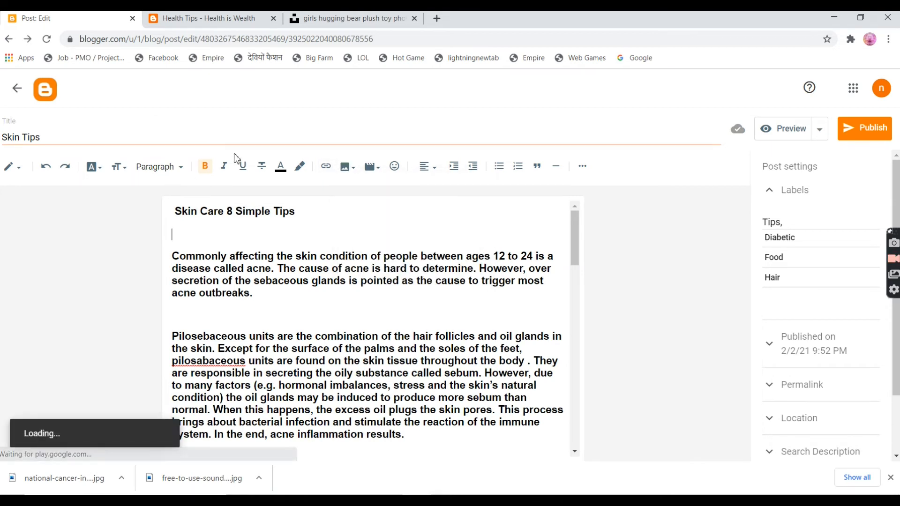
pyautogui.click(214, 185)
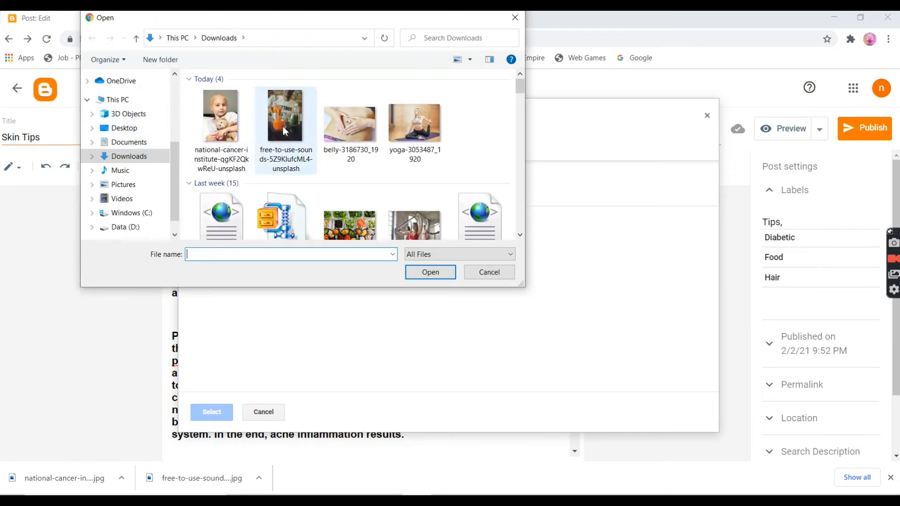
pyautogui.click(363, 131)
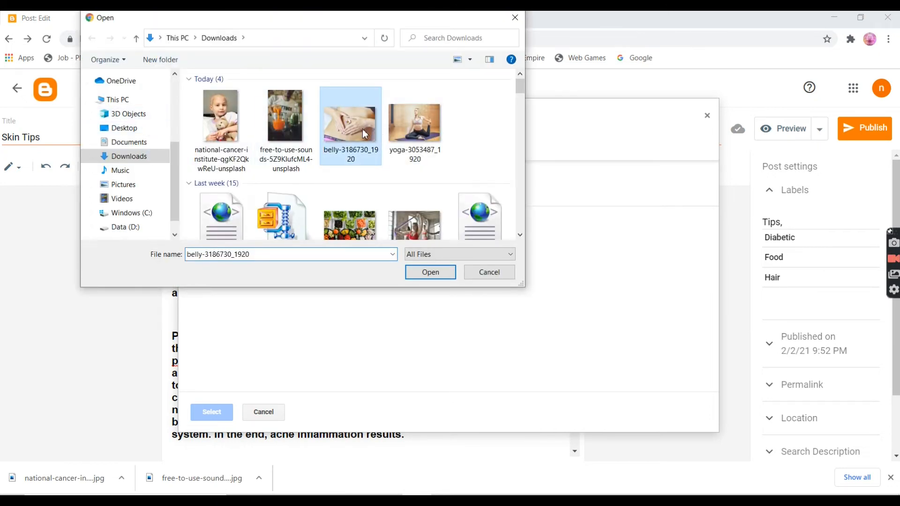
pyautogui.click(423, 274)
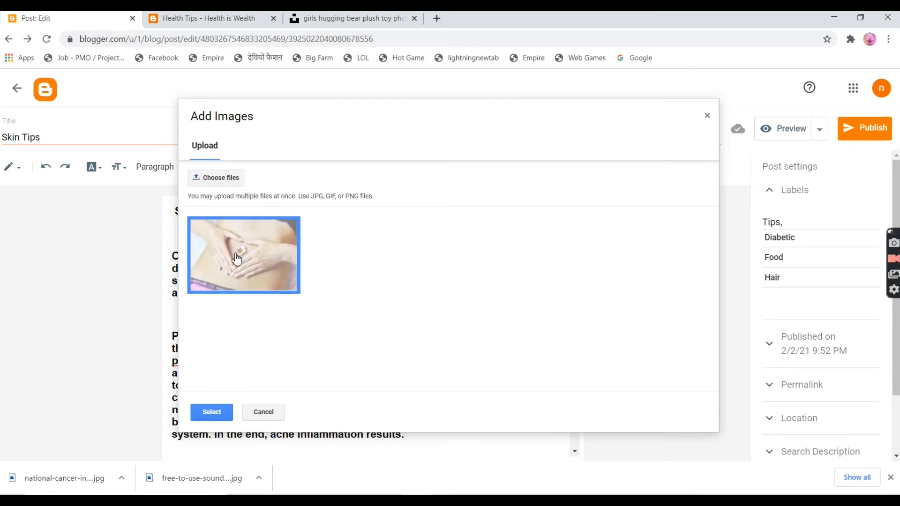
pyautogui.click(211, 412)
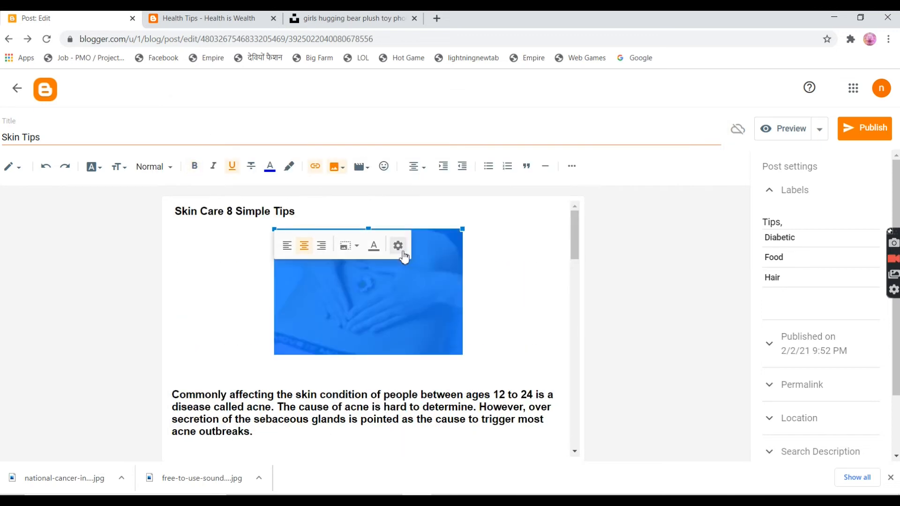
# Step: Publish the Skin Tips post and reload the live Health Tips page of the blog
pyautogui.click(862, 131)
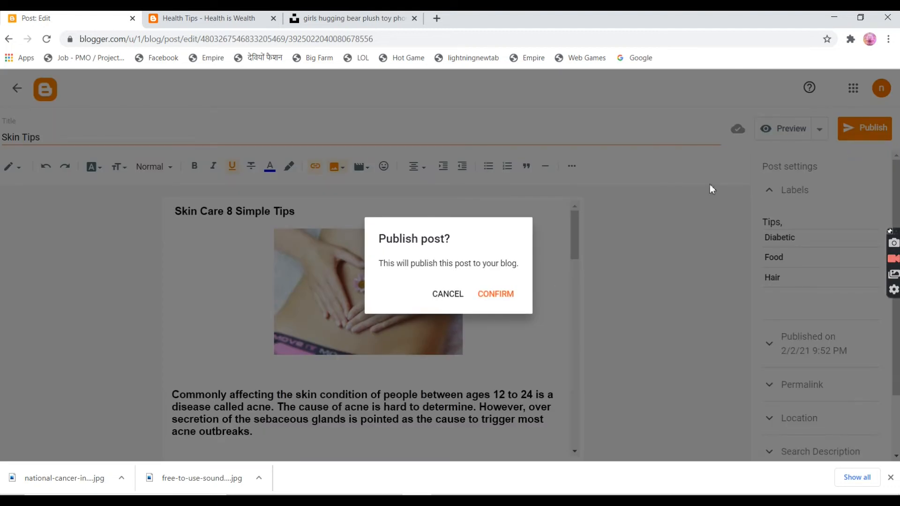
pyautogui.click(496, 295)
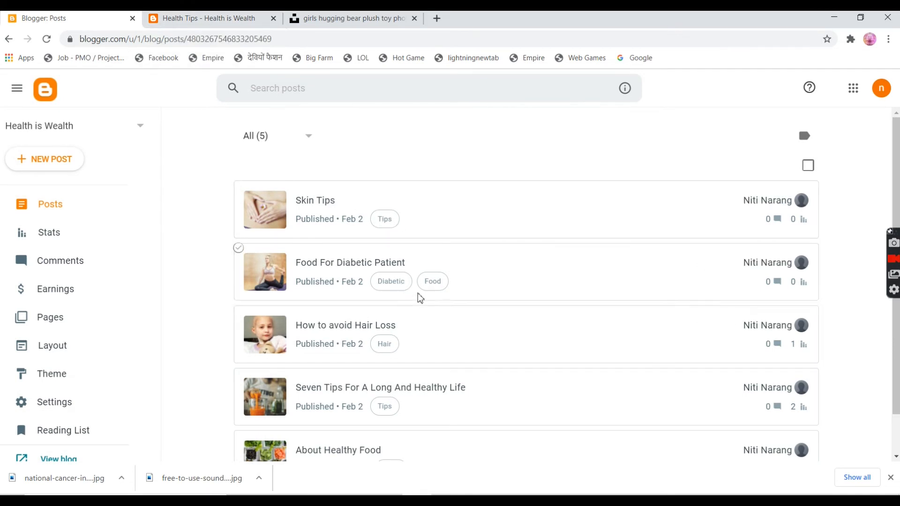
pyautogui.scroll(-1, 396, 425)
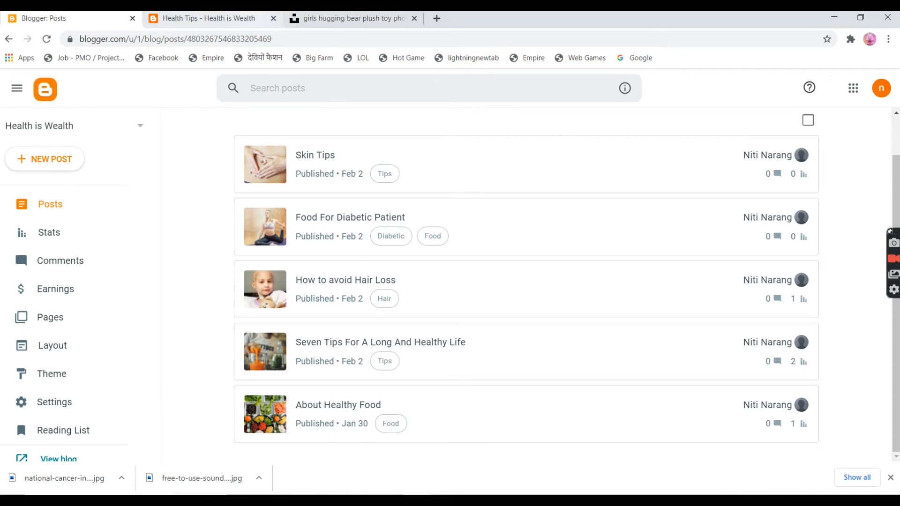
pyautogui.click(196, 23)
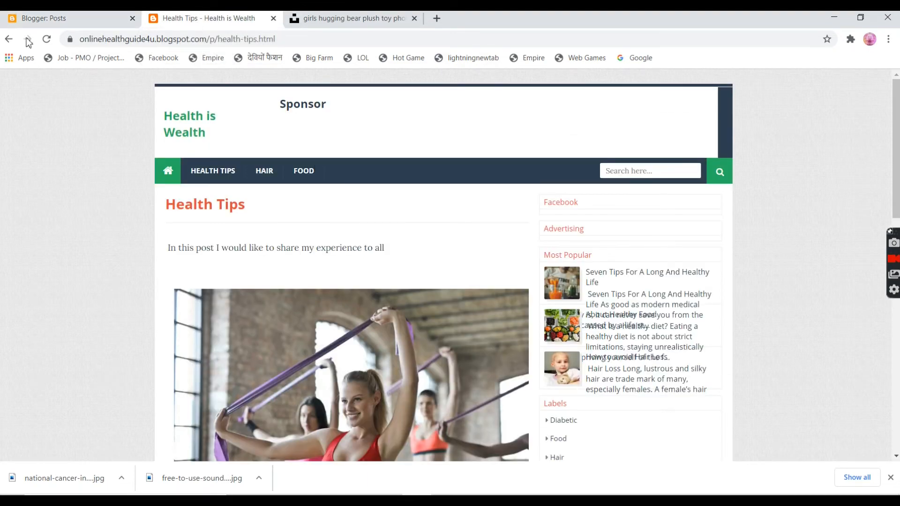
pyautogui.click(47, 40)
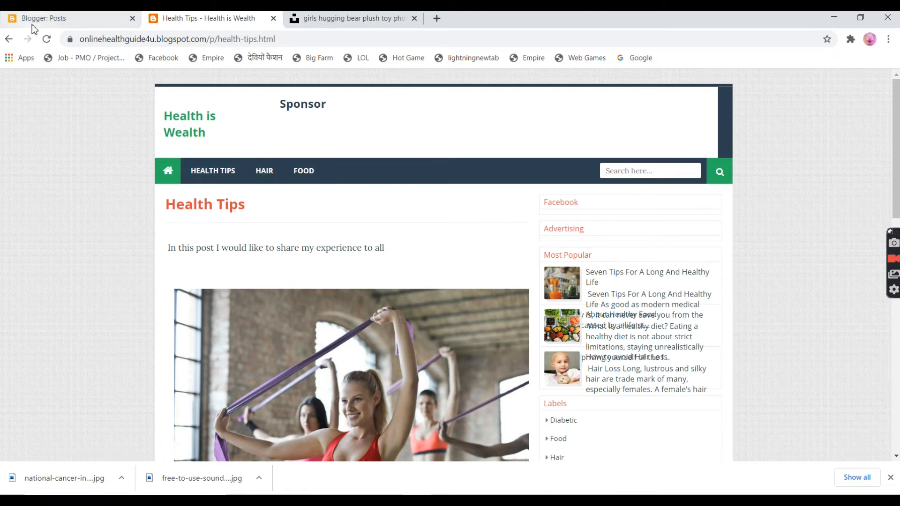
# Step: Open the Main Menu link list from the blog layout and enter "Tips" as the new site name
pyautogui.click(47, 23)
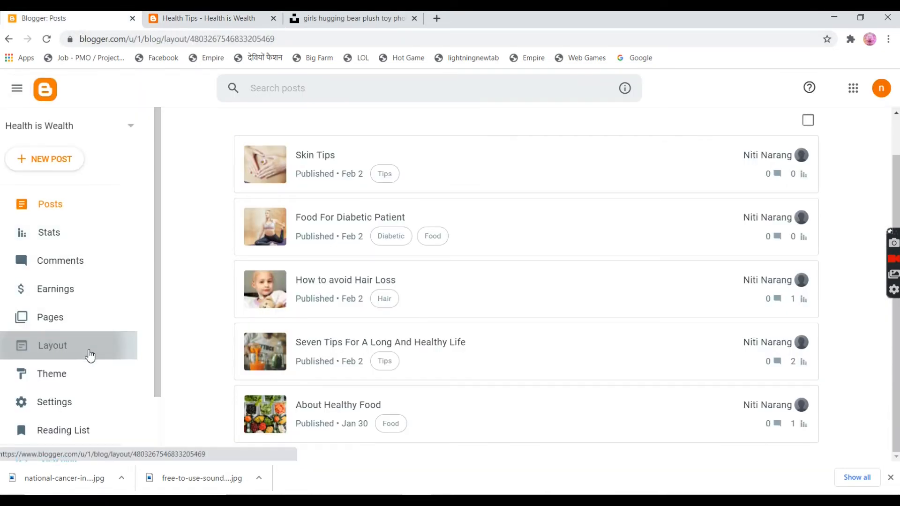
pyautogui.click(89, 355)
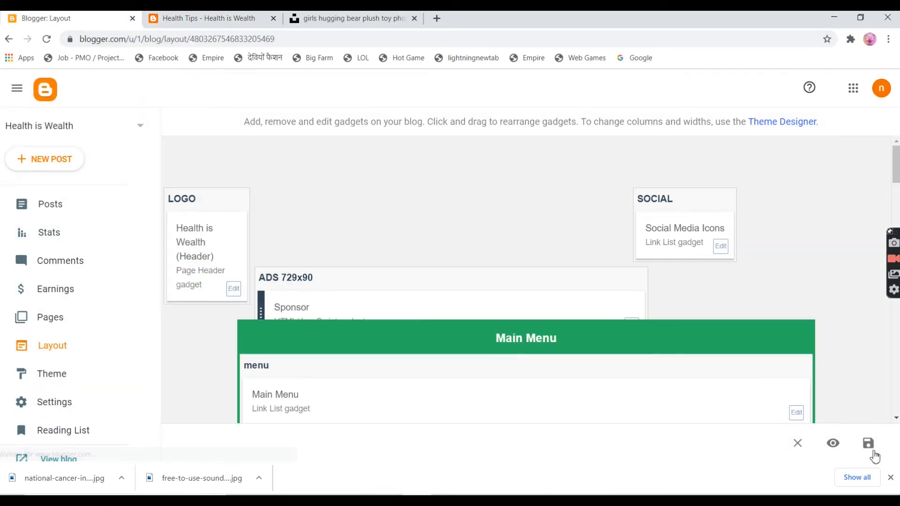
pyautogui.scroll(-3, 795, 370)
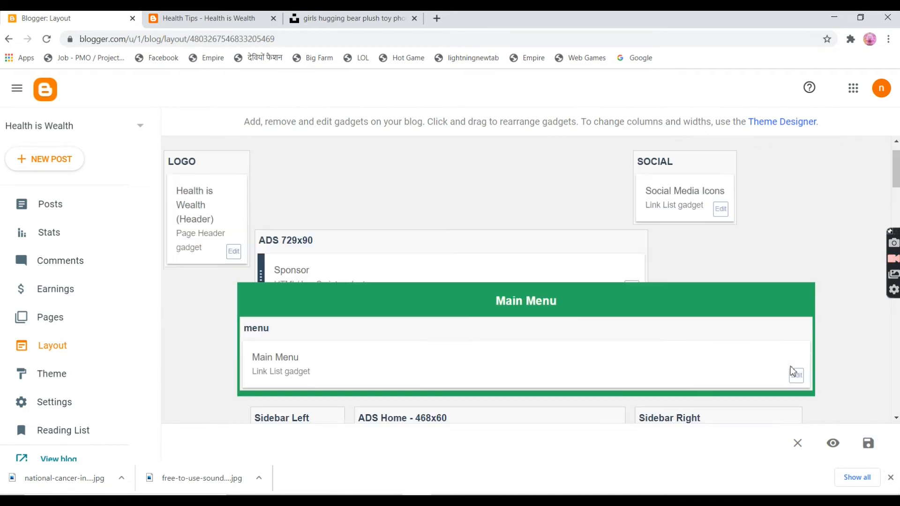
pyautogui.click(797, 296)
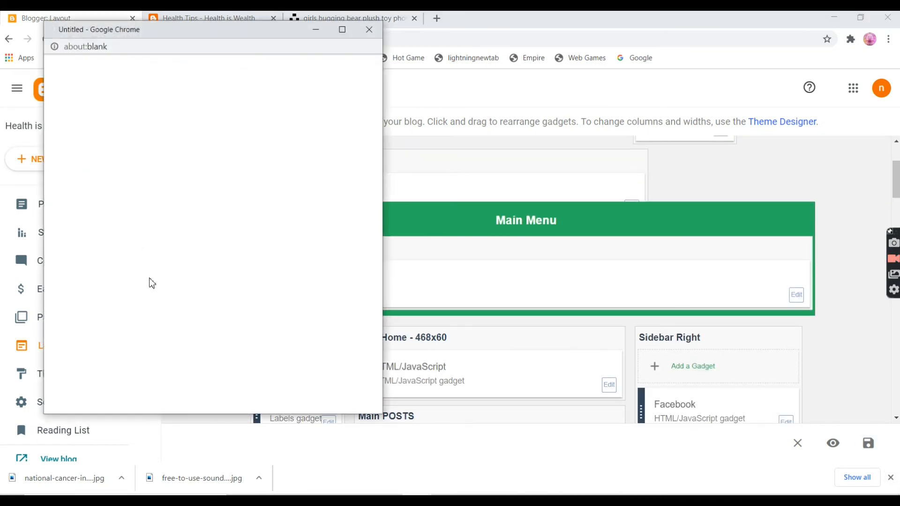
pyautogui.click(196, 230)
pyautogui.write('Tips')
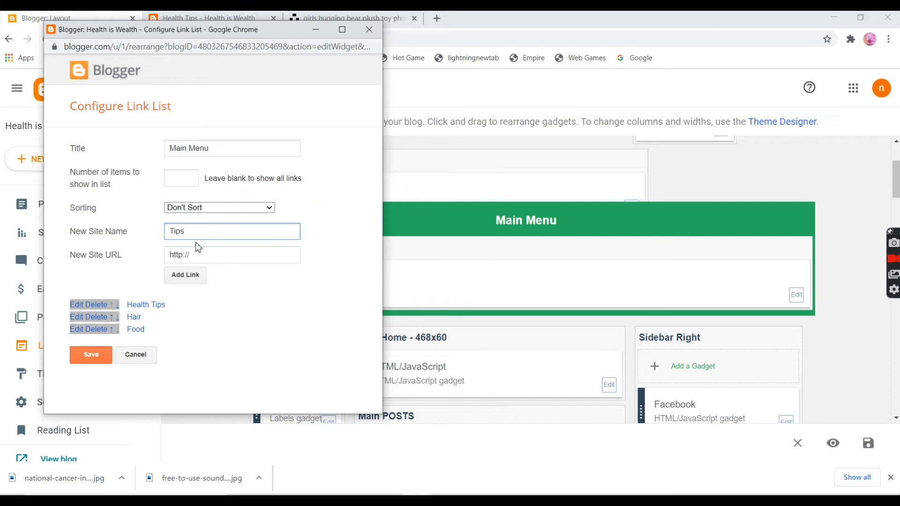
pyautogui.moveTo(224, 30); pyautogui.dragTo(292, 161)
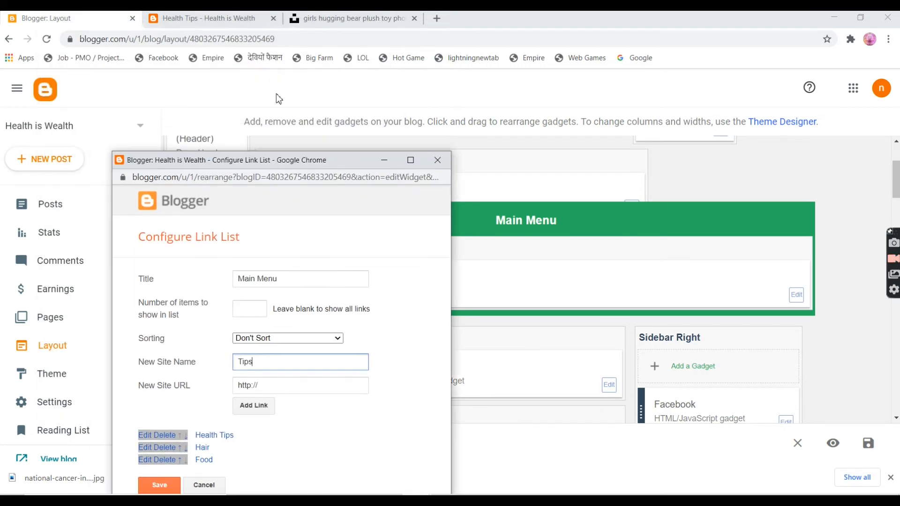
# Step: Open the Tips label page on the live blog and copy its URL
pyautogui.click(240, 21)
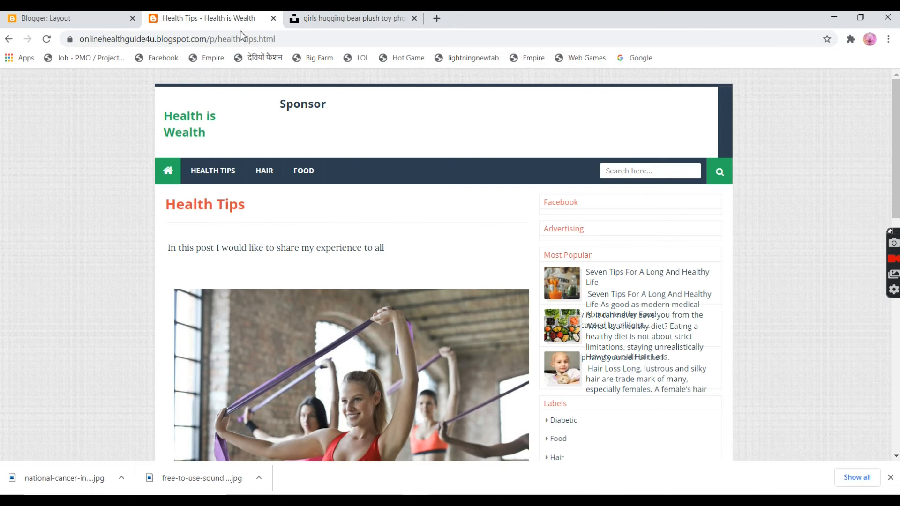
pyautogui.click(43, 22)
pyautogui.click(235, 22)
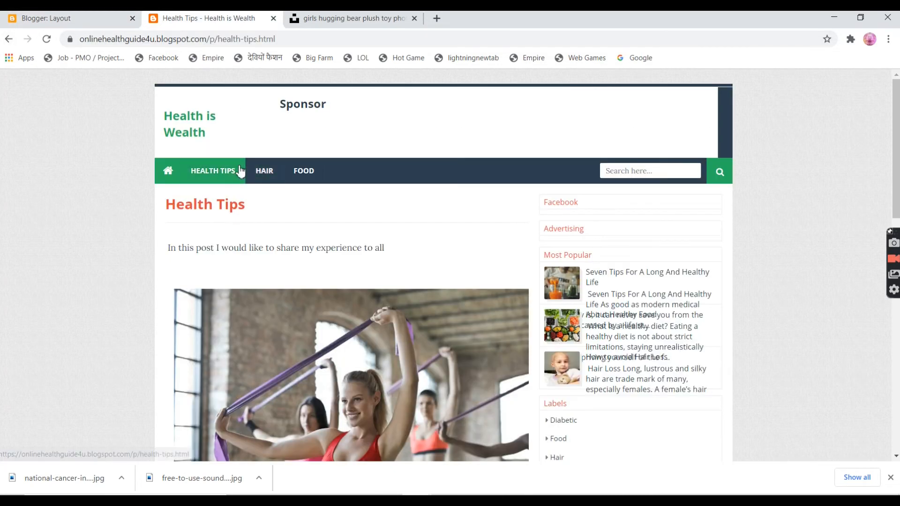
pyautogui.scroll(-3, 575, 445)
pyautogui.click(558, 360)
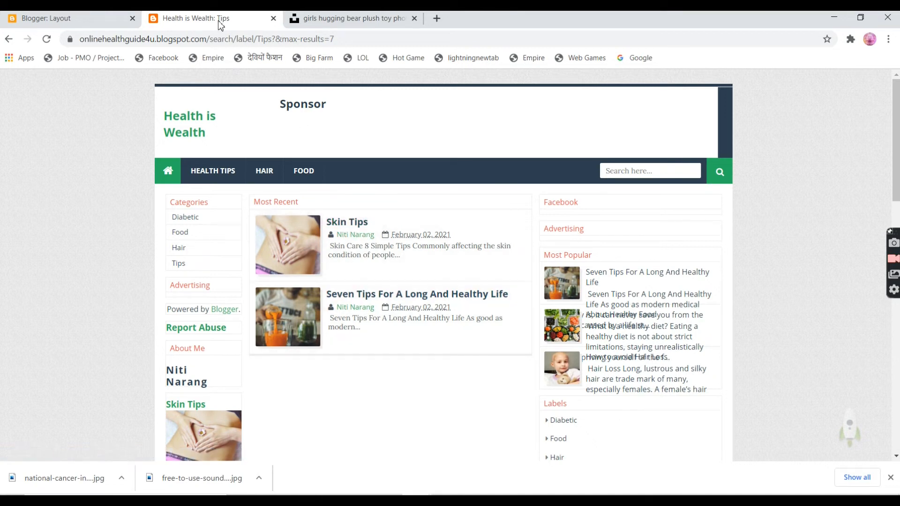
pyautogui.click(215, 39)
pyautogui.rightClick(214, 40)
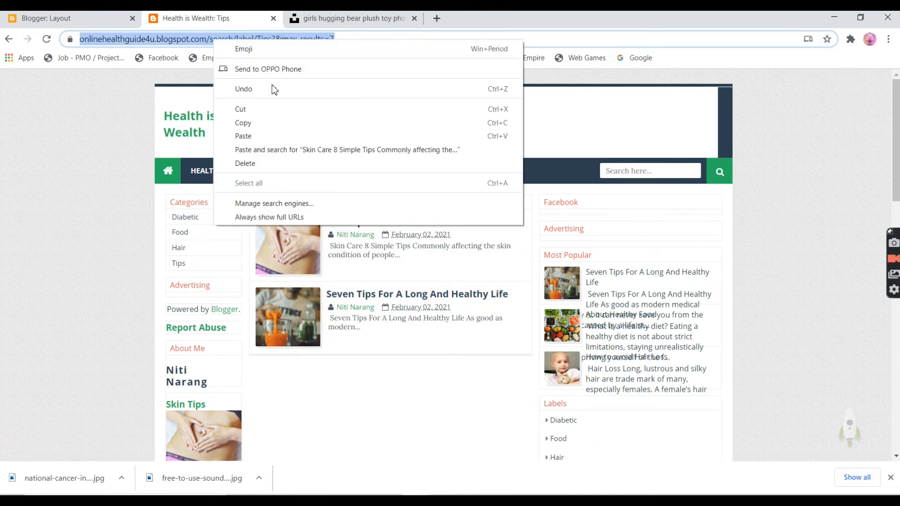
pyautogui.click(284, 122)
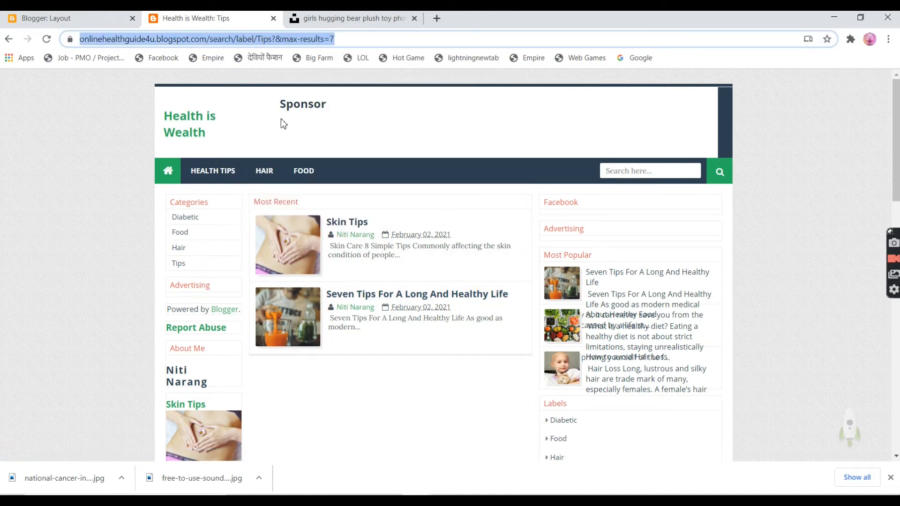
# Step: Return to the Main Menu link list window and paste the copied Tips label address as the new site URL
pyautogui.click(71, 24)
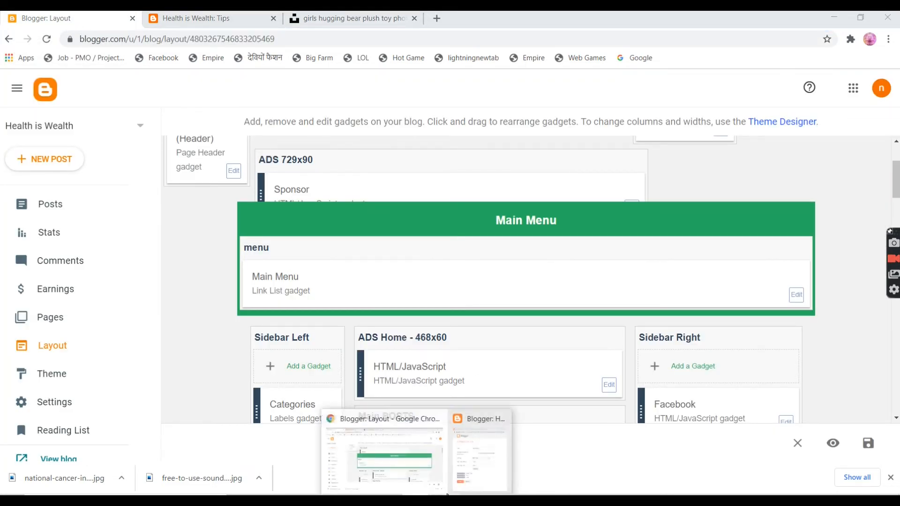
pyautogui.click(452, 438)
pyautogui.moveTo(280, 165); pyautogui.dragTo(276, 44)
pyautogui.moveTo(292, 263); pyautogui.dragTo(223, 269)
pyautogui.hotkey('ctrl', 'v')
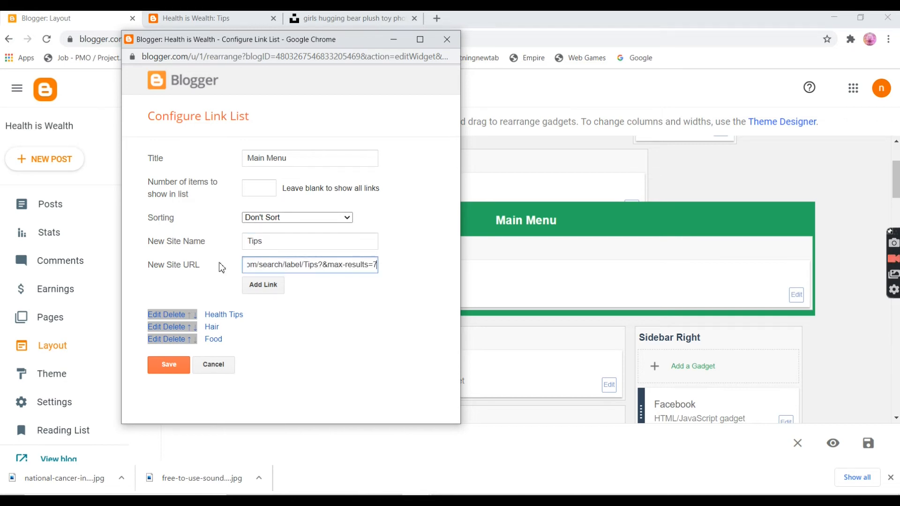
# Step: Add the Tips link to the Main Menu, placing it directly below Health Tips, and save the list
pyautogui.click(264, 285)
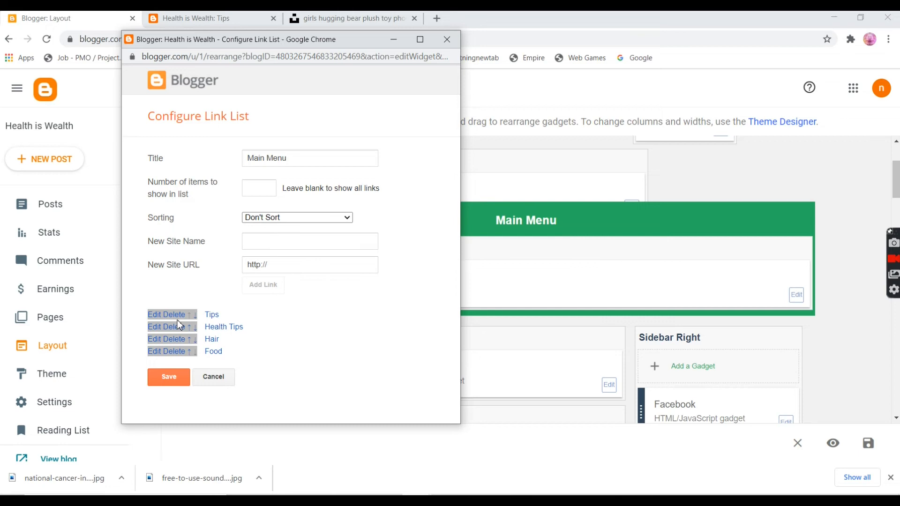
pyautogui.click(195, 316)
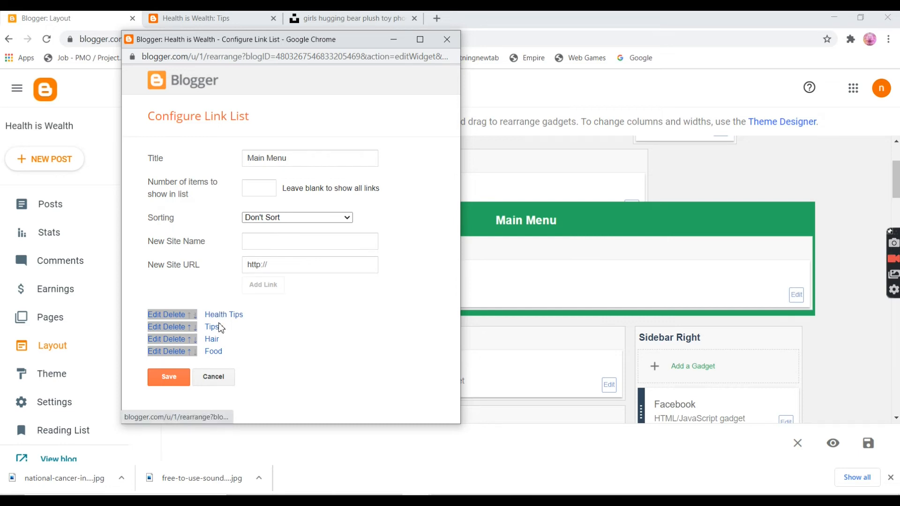
pyautogui.click(175, 377)
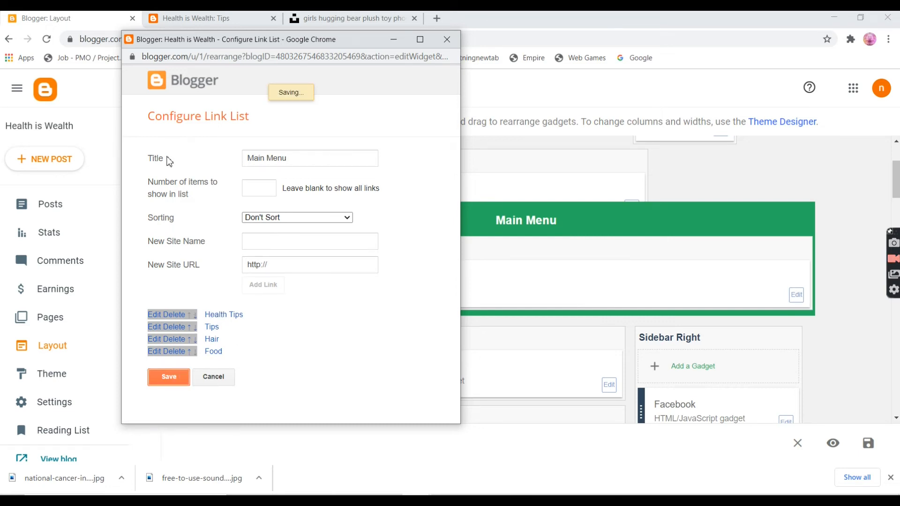
# Step: Reload the live Tips label page to check the Tips link in the blog's main menu
pyautogui.click(197, 23)
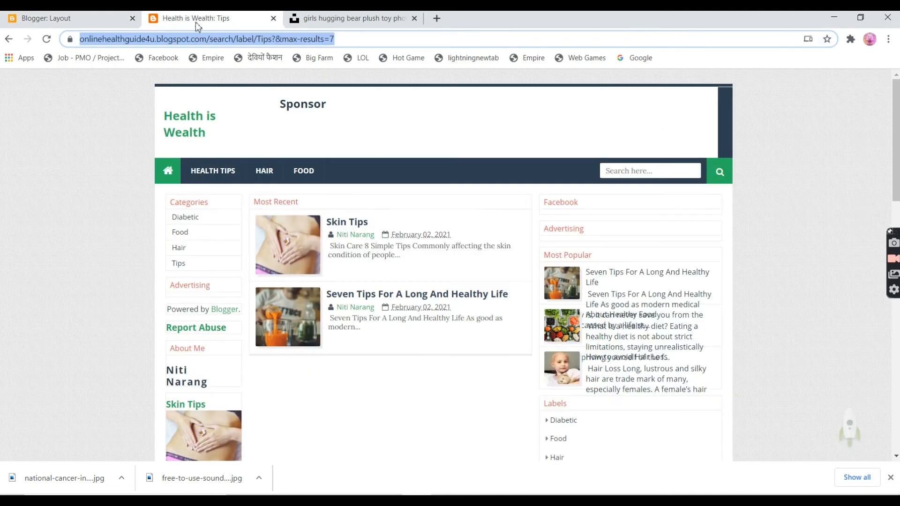
pyautogui.click(46, 40)
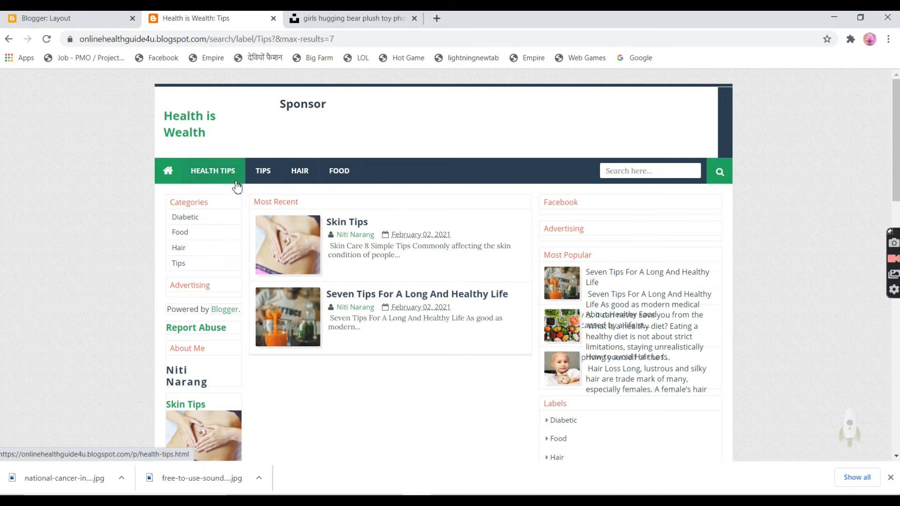
# Step: Delete the Health Tips page from the blog's pages in Blogger
pyautogui.click(93, 21)
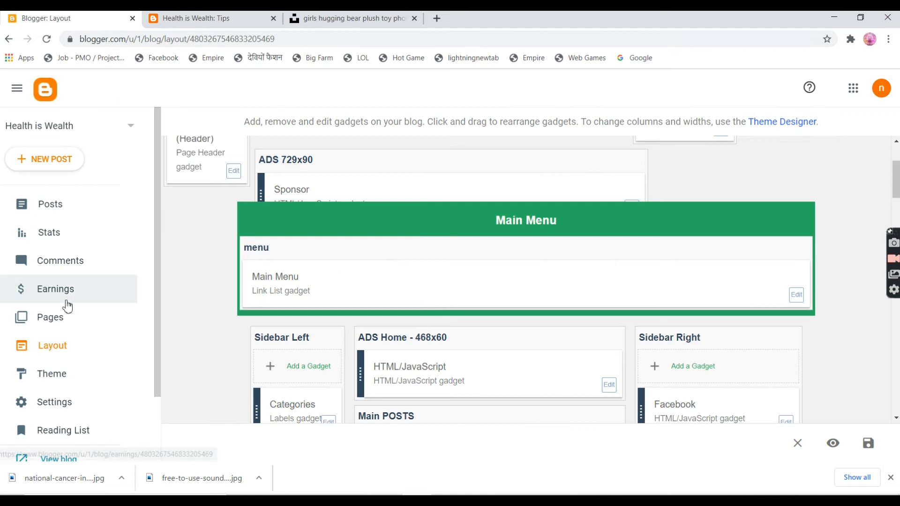
pyautogui.click(69, 323)
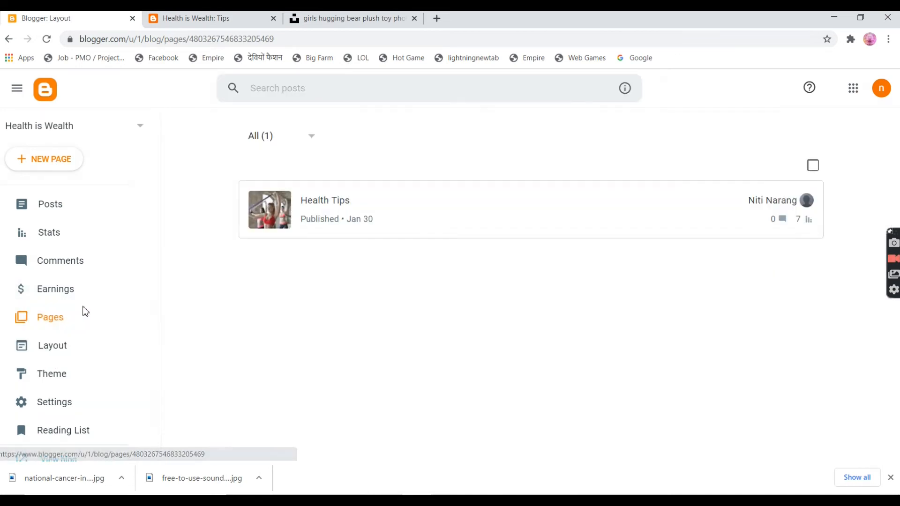
pyautogui.moveTo(779, 220)
pyautogui.click(758, 204)
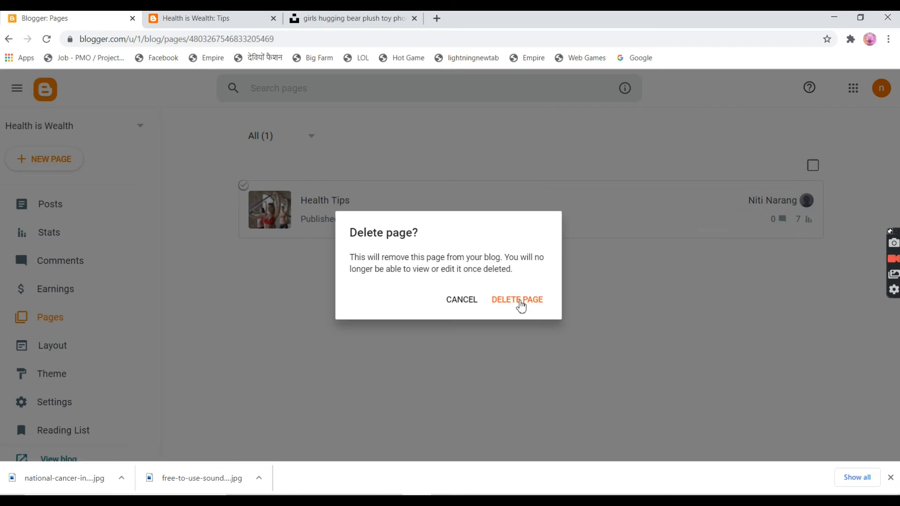
pyautogui.click(521, 303)
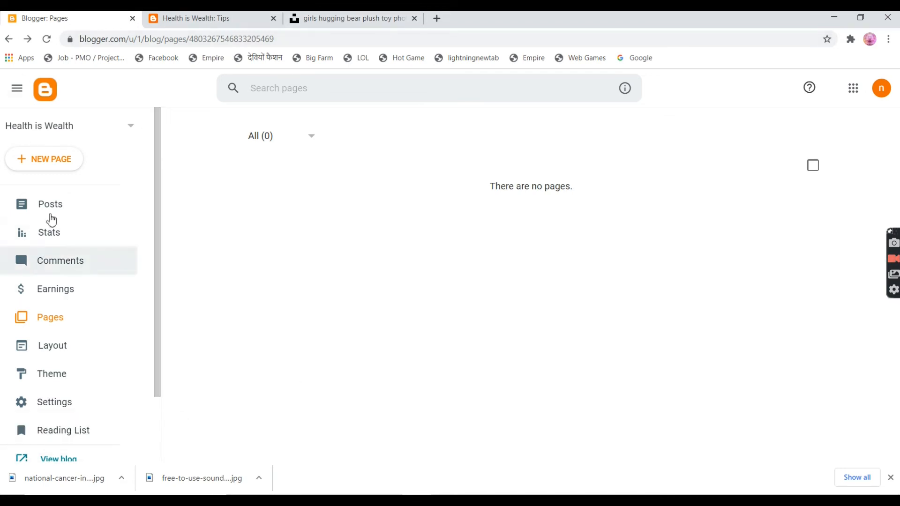
# Step: Check the reloaded live blog's menu against the published posts list in Blogger, and open the blog's home page
pyautogui.click(178, 22)
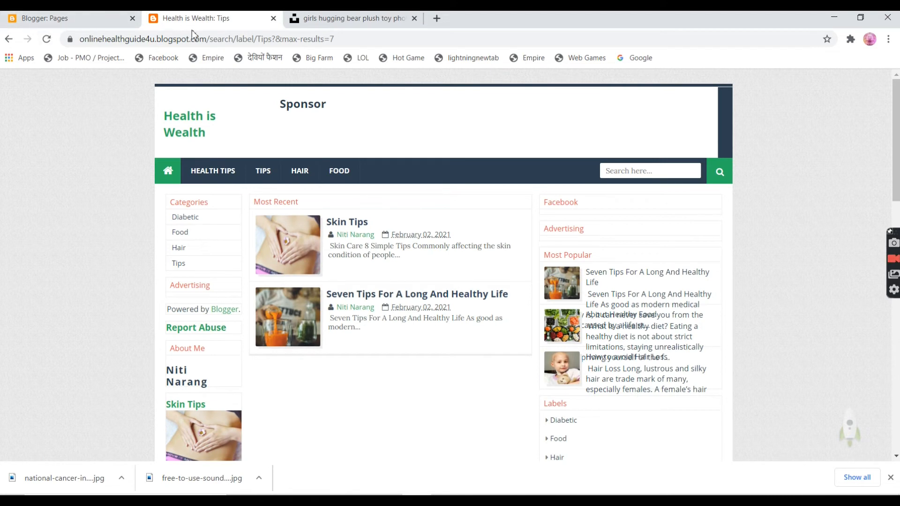
pyautogui.click(47, 40)
pyautogui.click(114, 22)
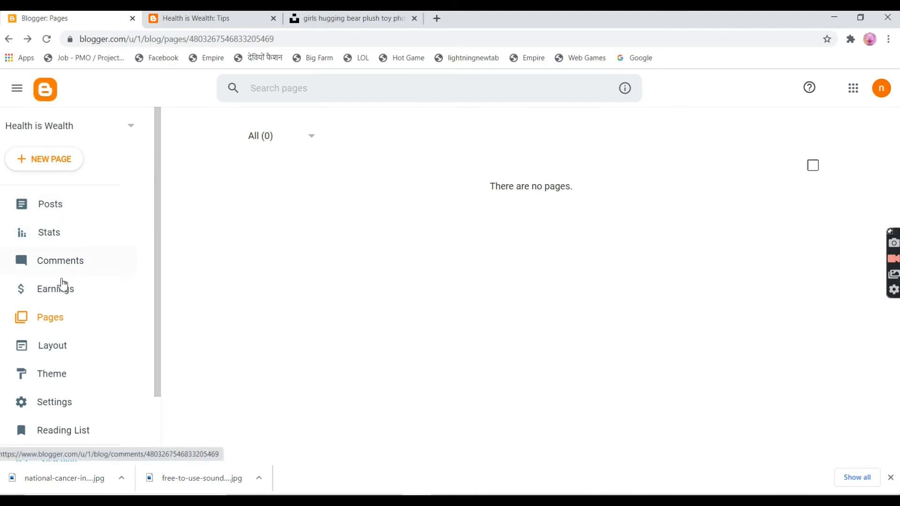
pyautogui.click(50, 206)
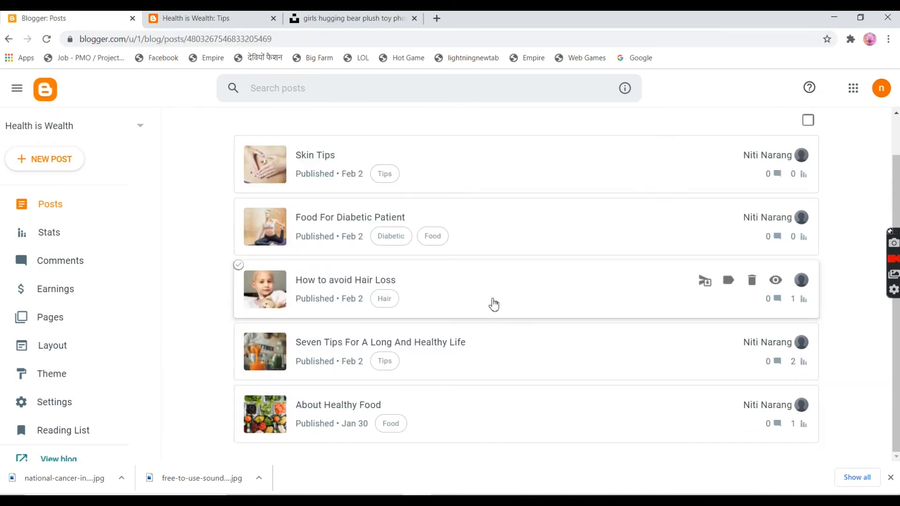
pyautogui.click(213, 19)
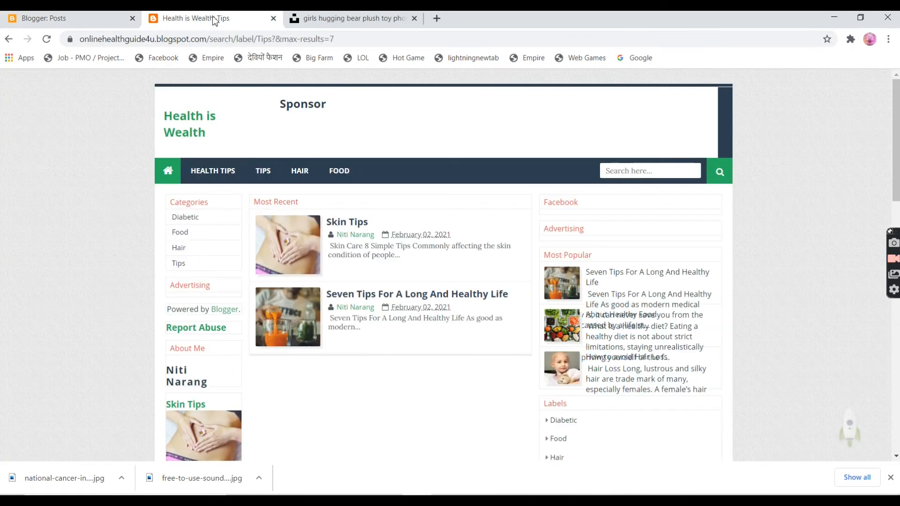
pyautogui.click(169, 181)
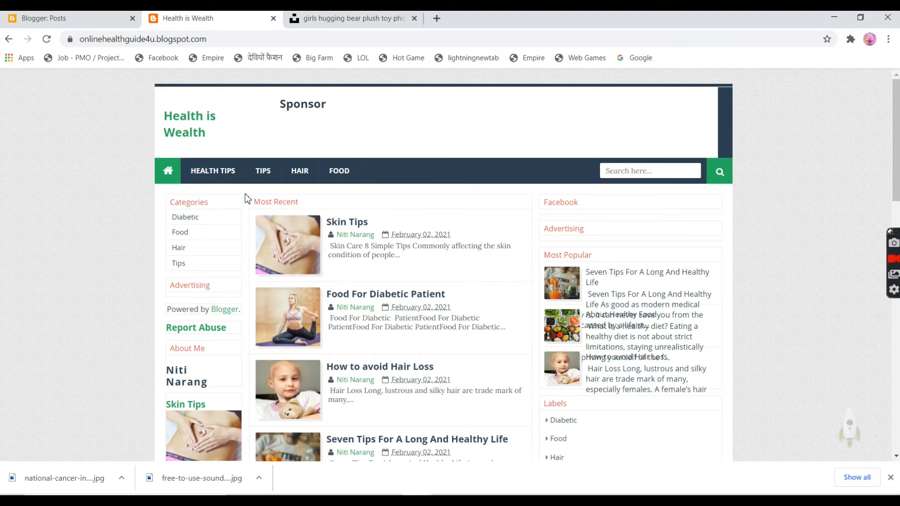
# Step: Delete the Health Tips link from the Main Menu link list in the blog layout and save the list
pyautogui.click(66, 18)
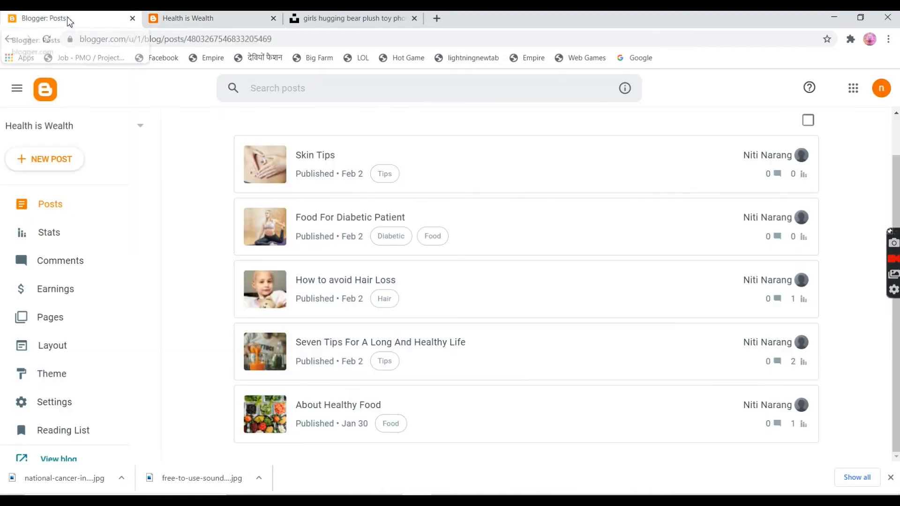
pyautogui.click(67, 350)
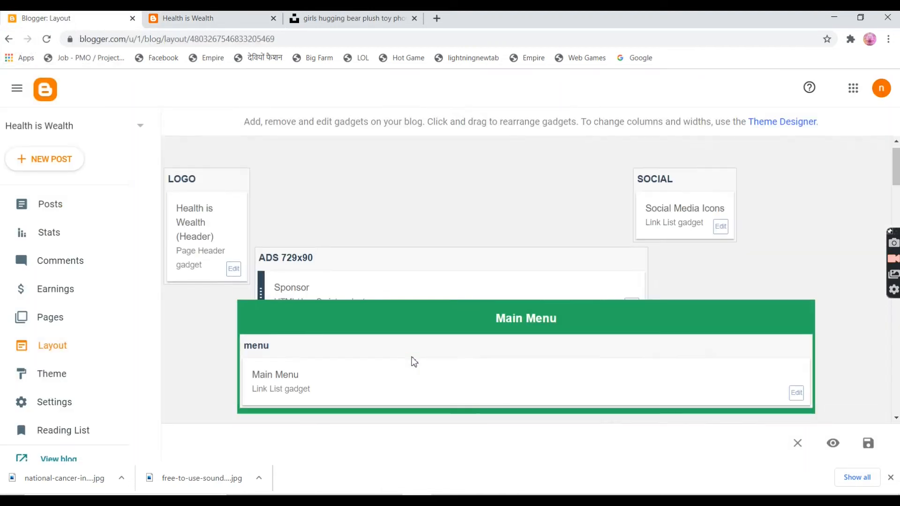
pyautogui.scroll(-3, 610, 281)
pyautogui.click(803, 240)
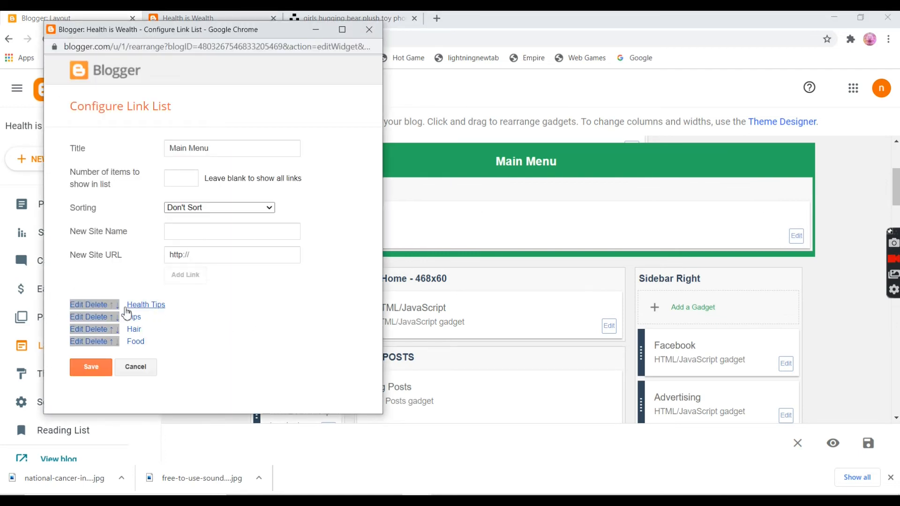
pyautogui.click(94, 307)
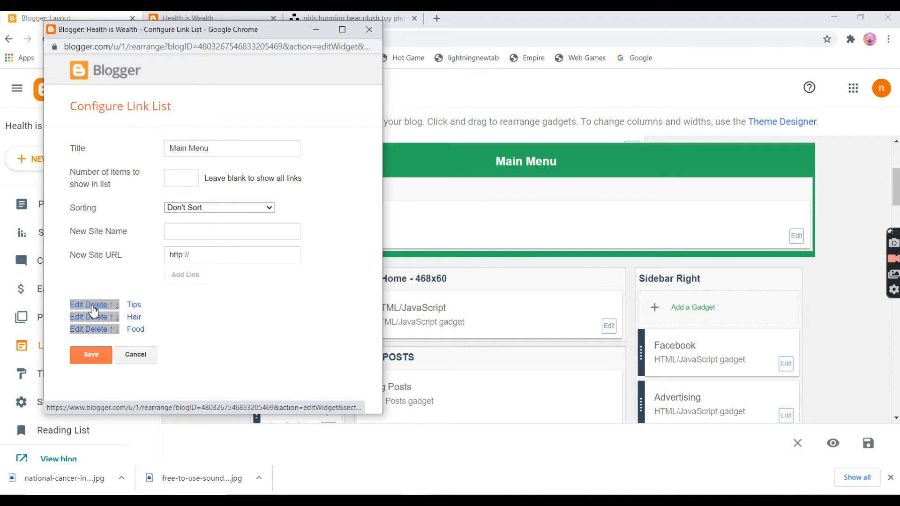
pyautogui.click(92, 354)
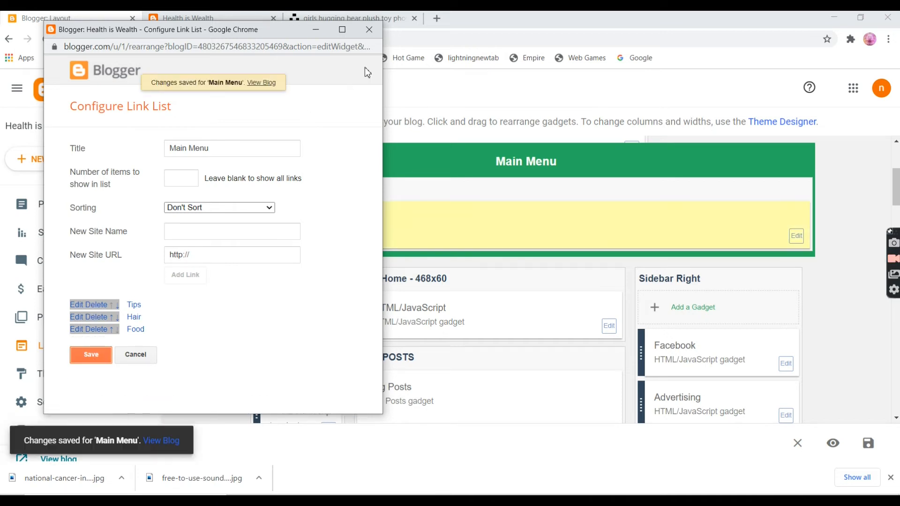
# Step: Reload the live blog and check the Tips, Hair and Food label pages through its main menu
pyautogui.click(201, 21)
pyautogui.click(47, 39)
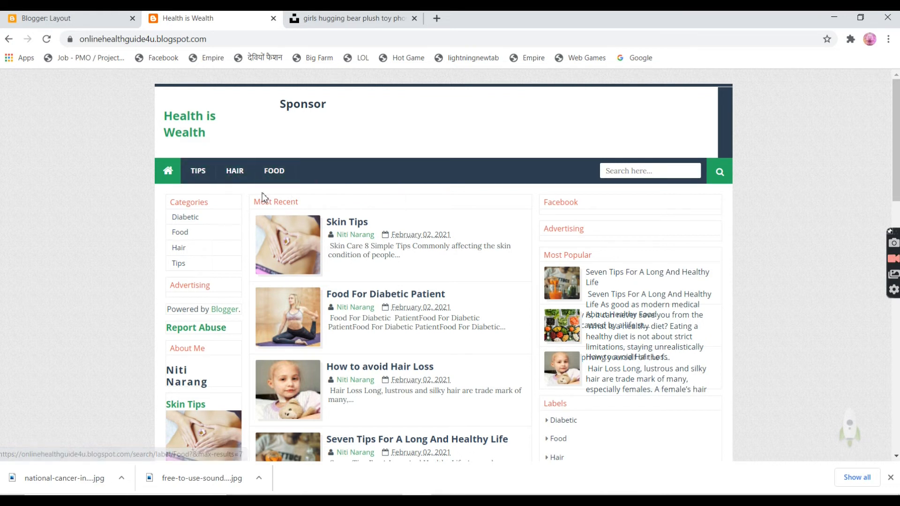
pyautogui.click(197, 174)
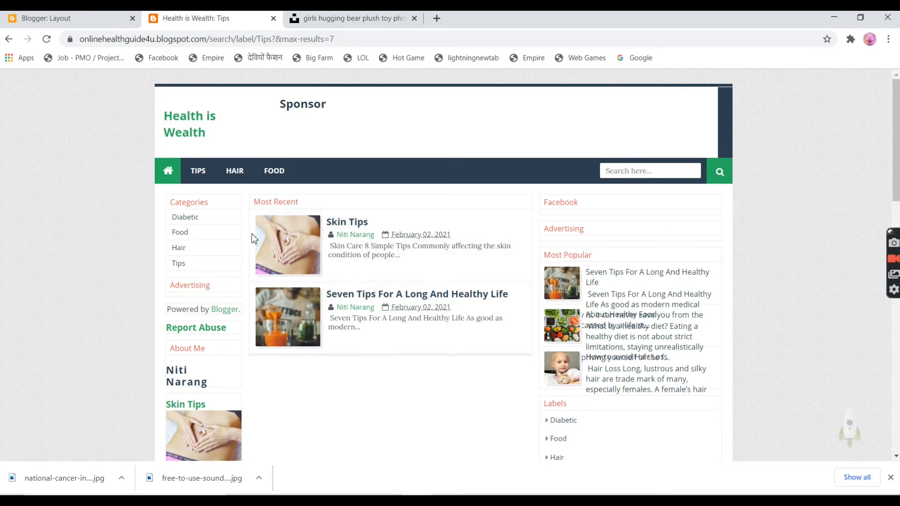
pyautogui.click(260, 182)
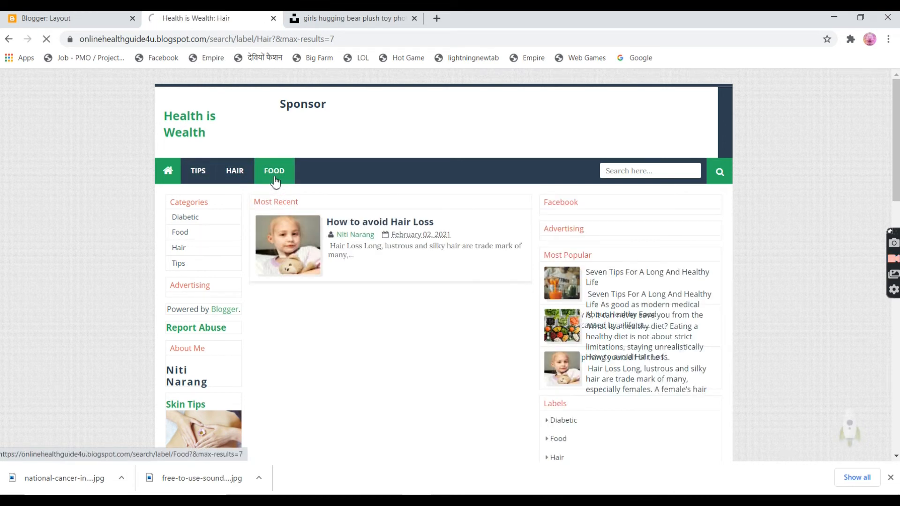
pyautogui.click(275, 182)
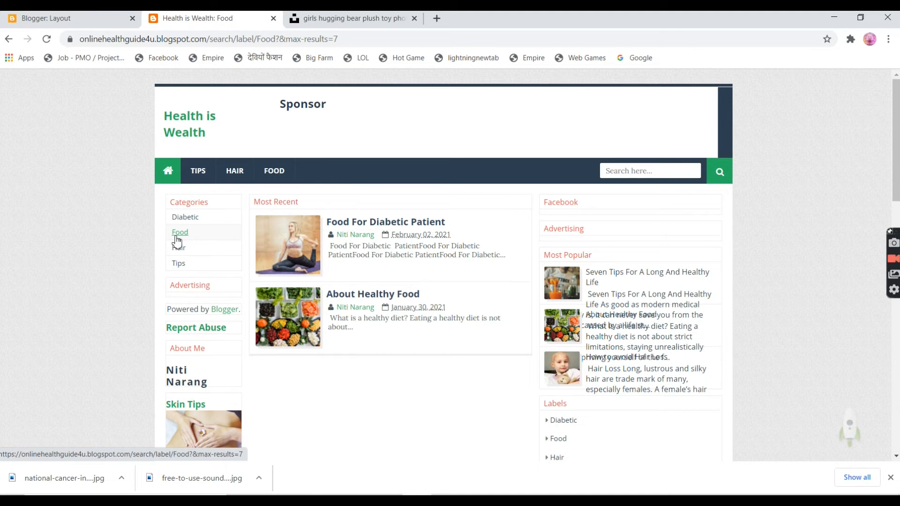
# Step: Close the stock photo page and begin a theme restore in Blogger by uploading a file from the computer
pyautogui.click(414, 19)
pyautogui.click(82, 22)
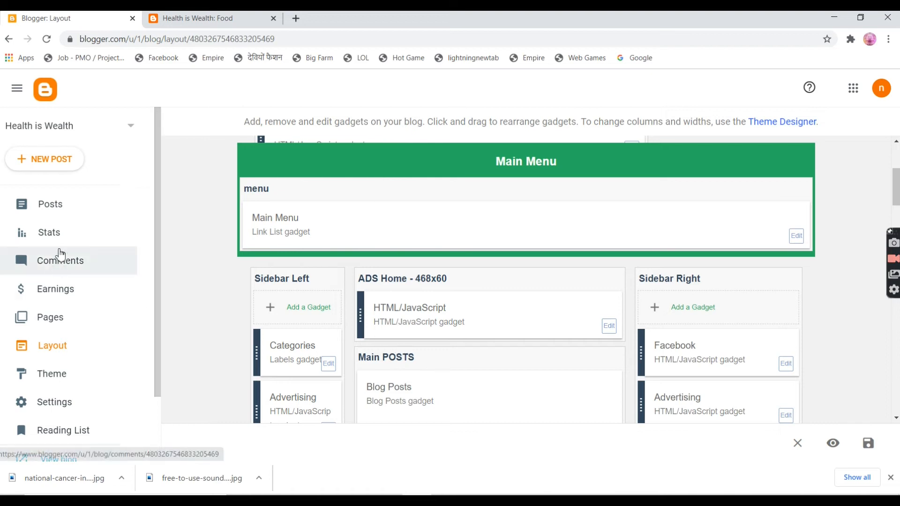
pyautogui.click(126, 373)
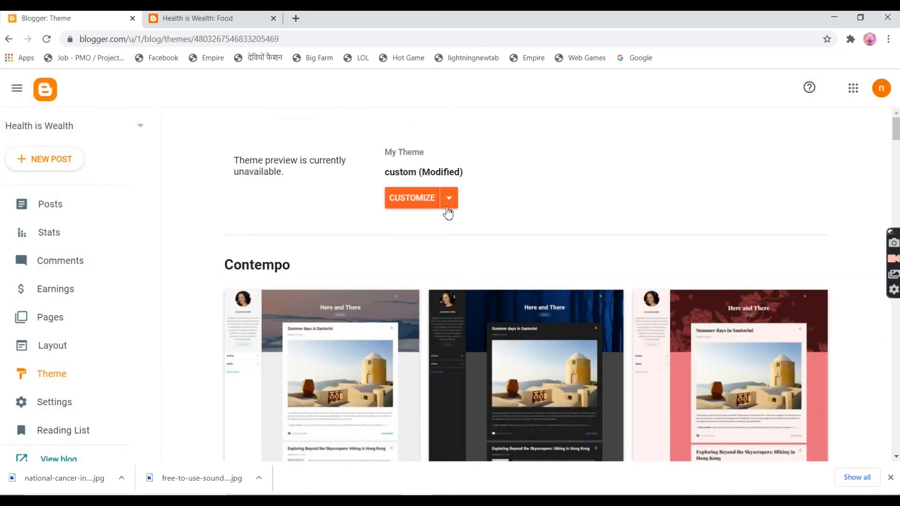
pyautogui.click(449, 201)
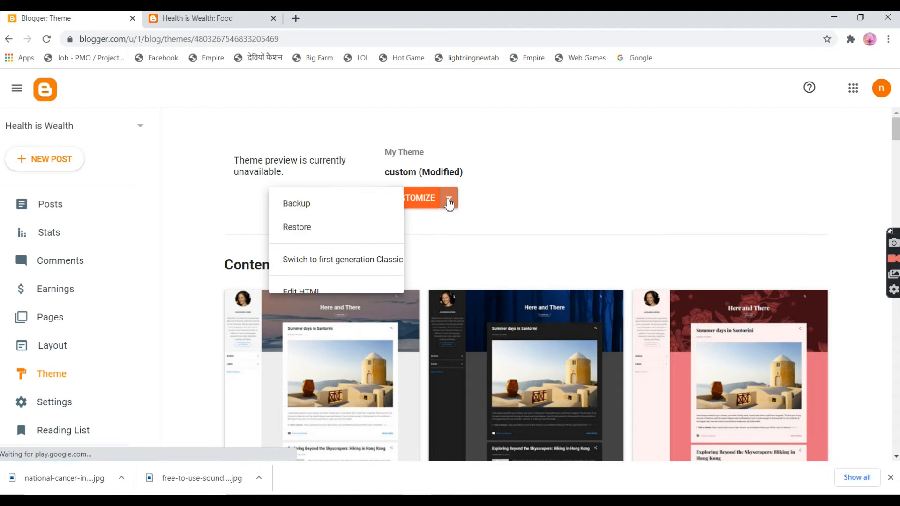
pyautogui.click(317, 227)
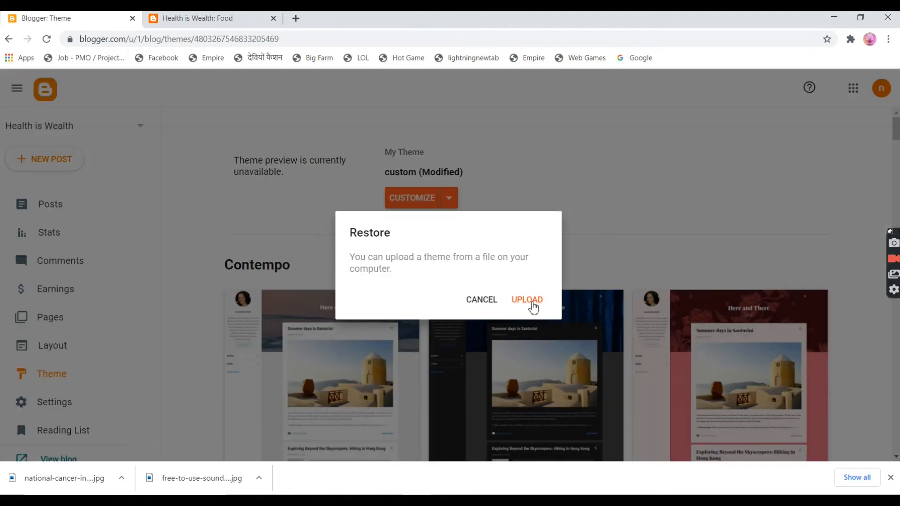
pyautogui.click(529, 300)
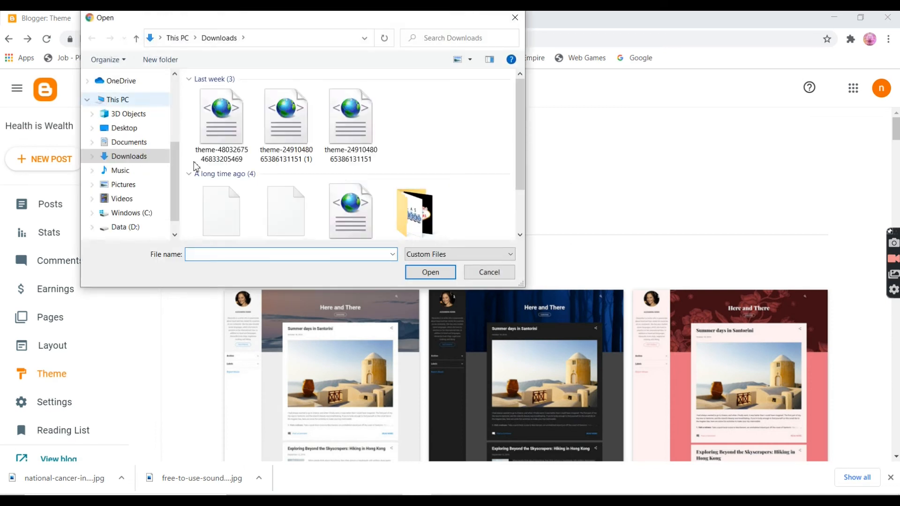
# Step: Show all file types and upload the "Optimal Blogger Template Without Slider" file from the Desktop as the restored theme
pyautogui.moveTo(520, 162); pyautogui.dragTo(513, 240)
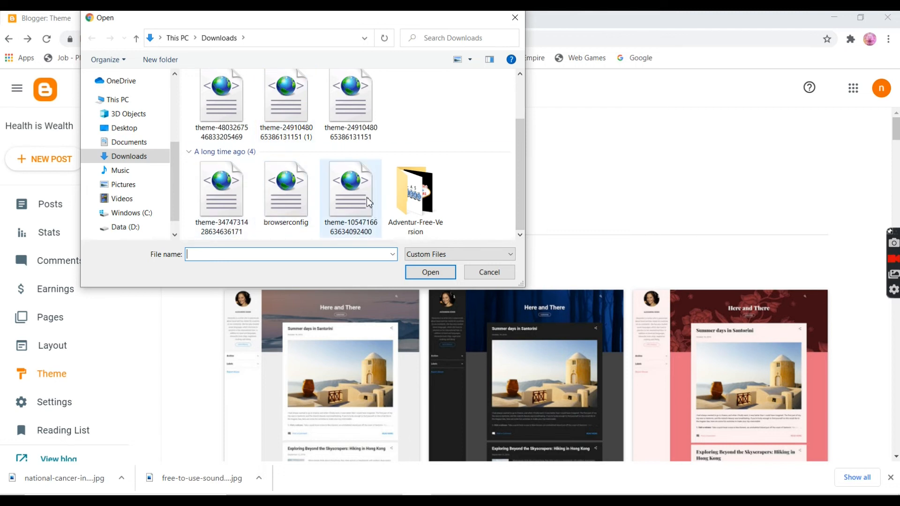
pyautogui.click(432, 254)
pyautogui.click(435, 274)
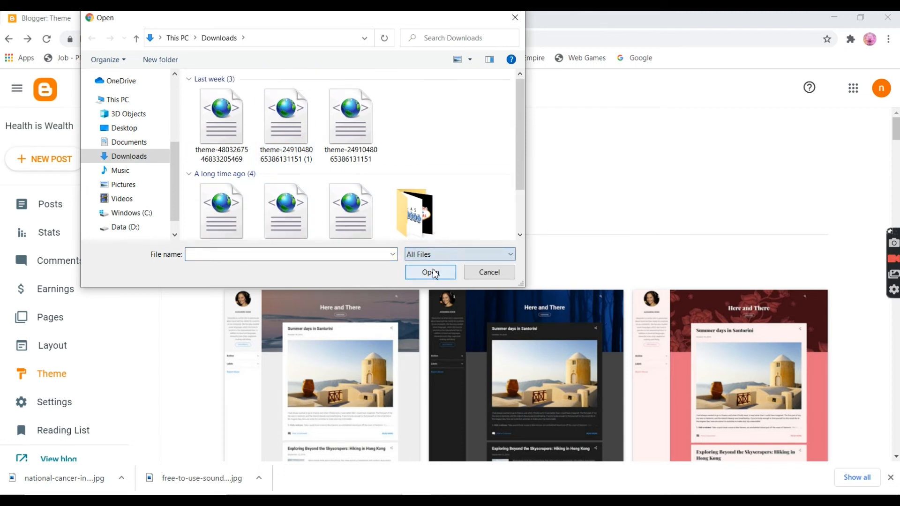
pyautogui.click(124, 128)
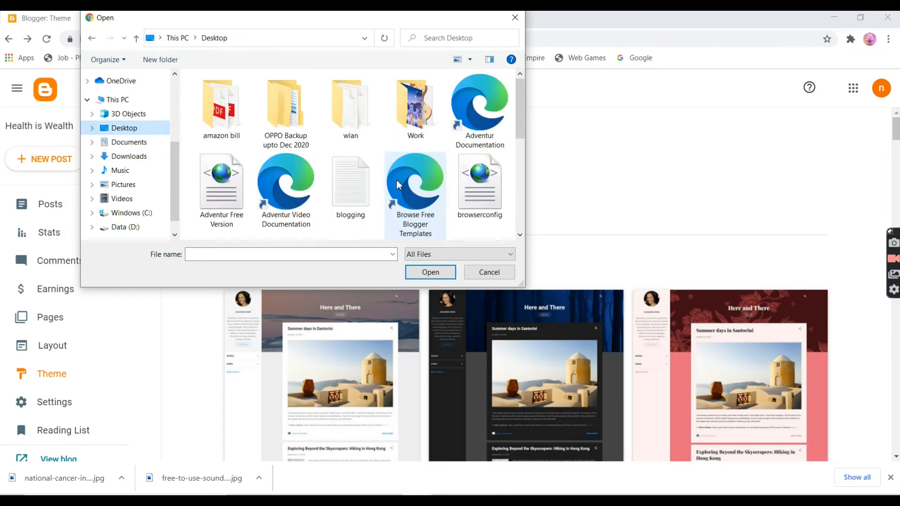
pyautogui.scroll(-3, 395, 185)
pyautogui.scroll(-2, 395, 185)
pyautogui.click(351, 188)
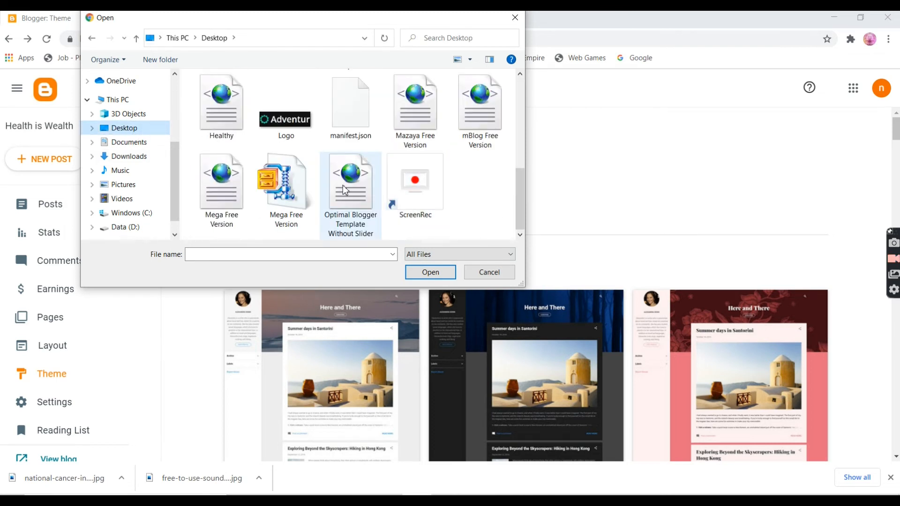
pyautogui.click(430, 271)
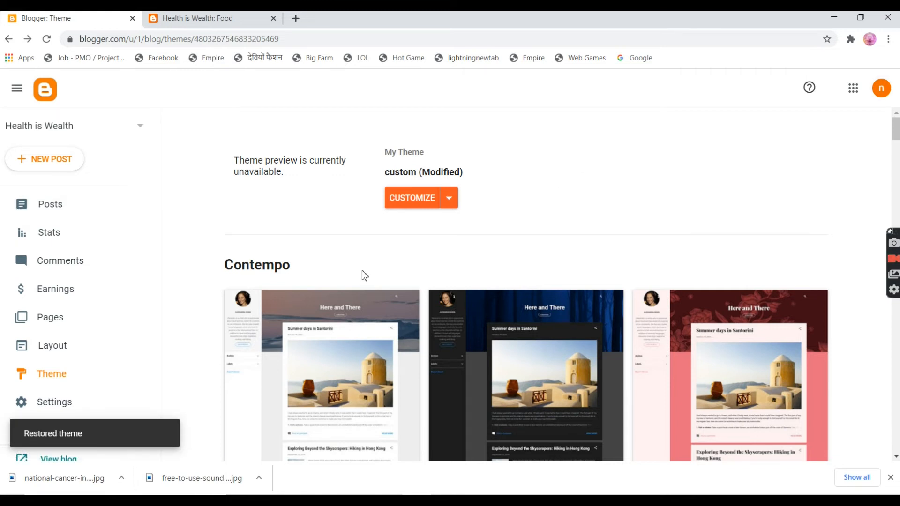
# Step: Reload the live blog, examine the new theme's menu, post list and sidebars, and return to Blogger's theme page
pyautogui.click(198, 20)
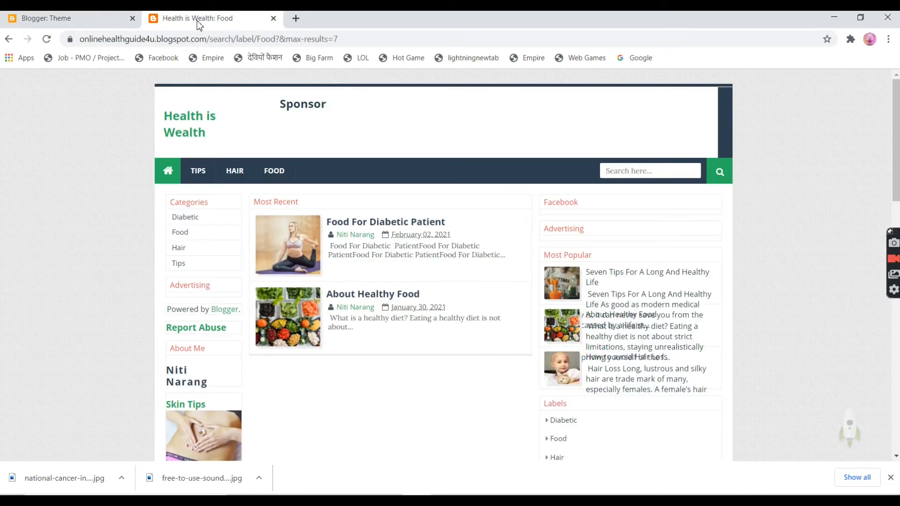
pyautogui.click(47, 39)
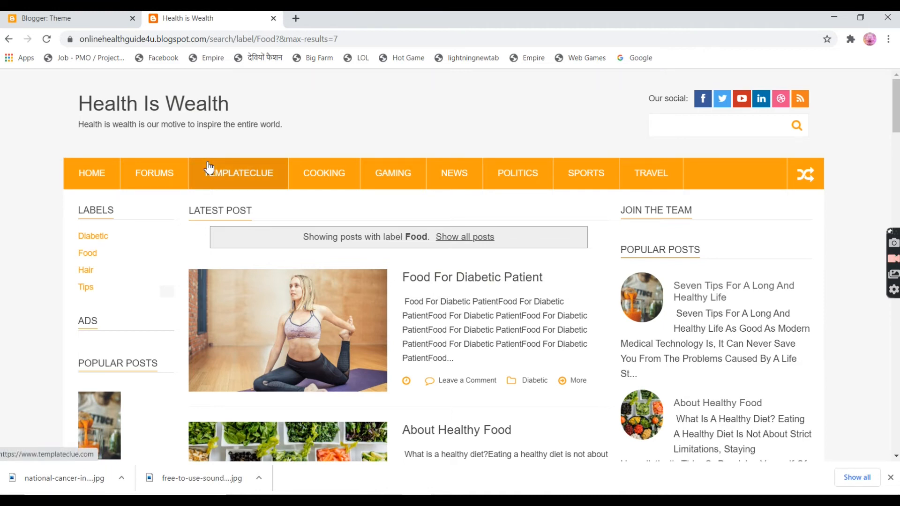
pyautogui.scroll(-6, 565, 319)
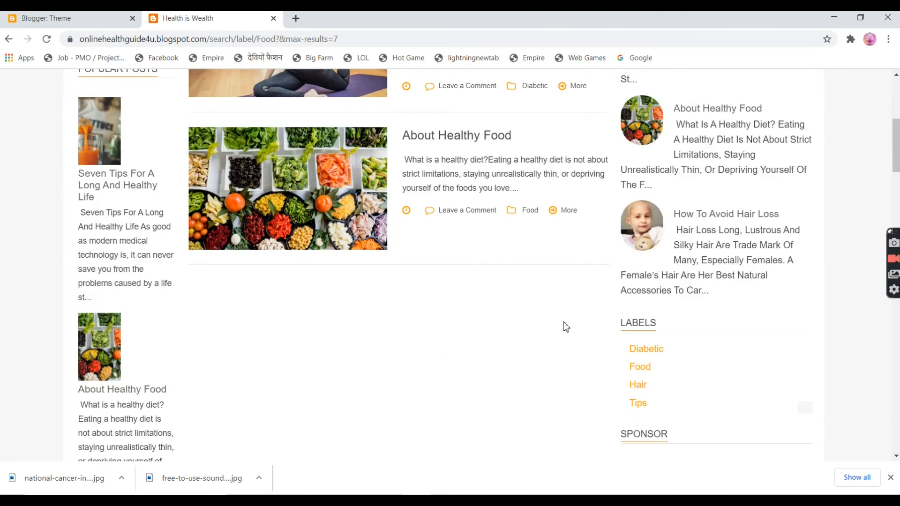
pyautogui.scroll(6, 565, 326)
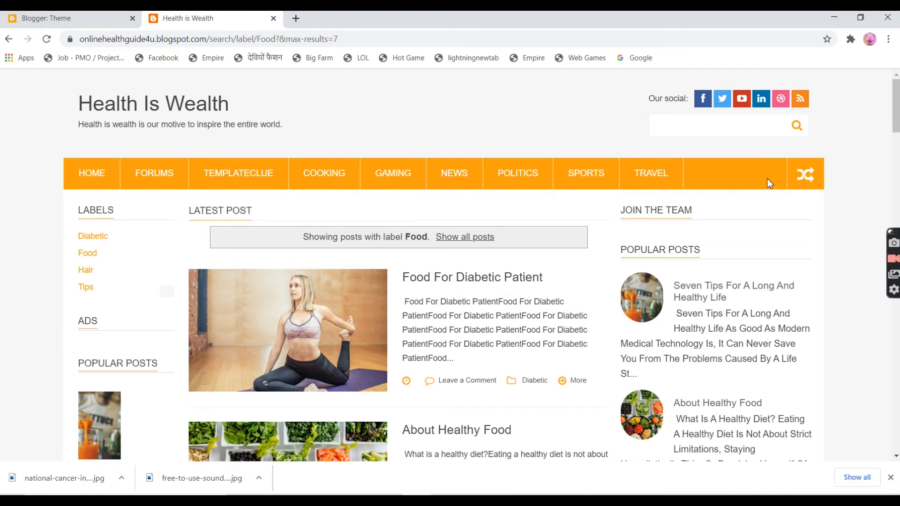
pyautogui.click(33, 18)
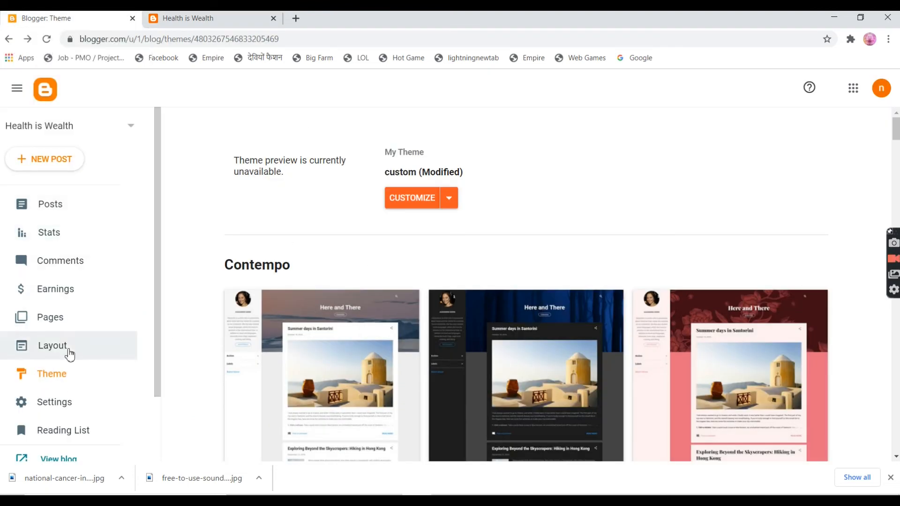
# Step: Open the blog's Layout page and examine the new theme's gadget sections, from header and ad place down through content and sidebars
pyautogui.click(49, 349)
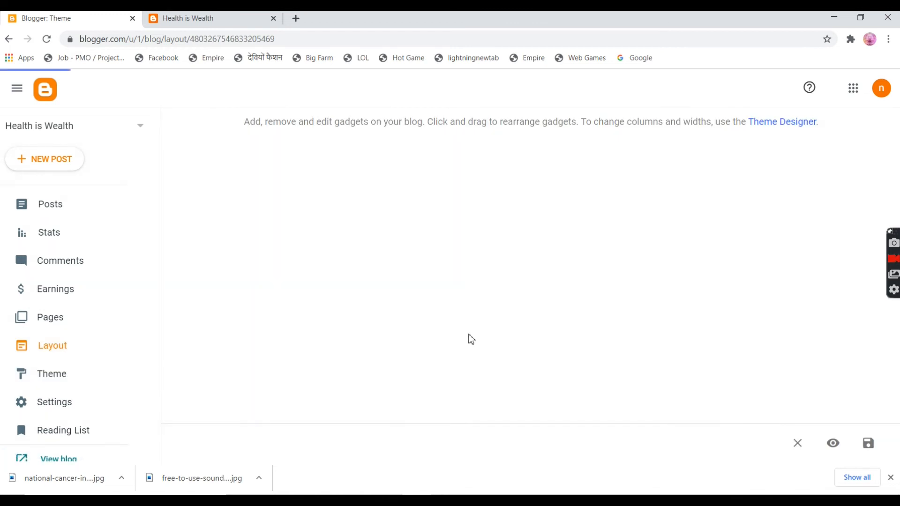
pyautogui.scroll(-3, 516, 386)
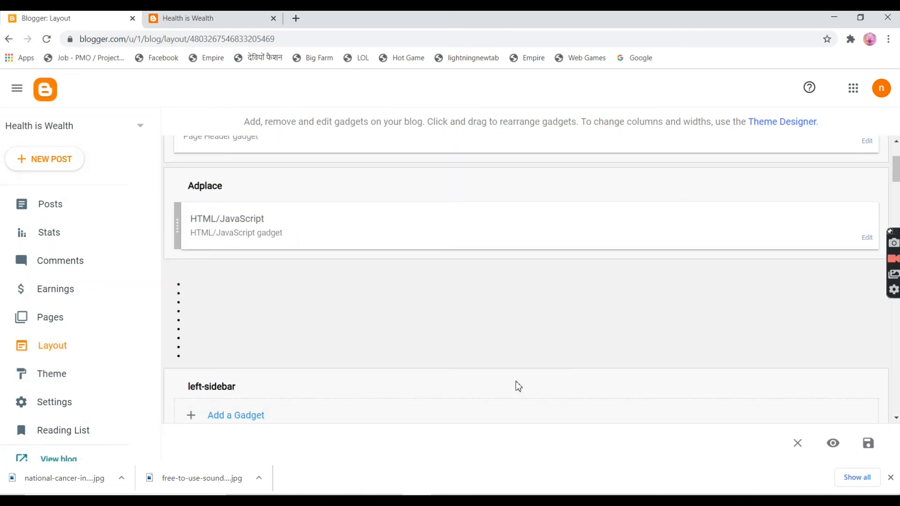
pyautogui.scroll(3, 517, 384)
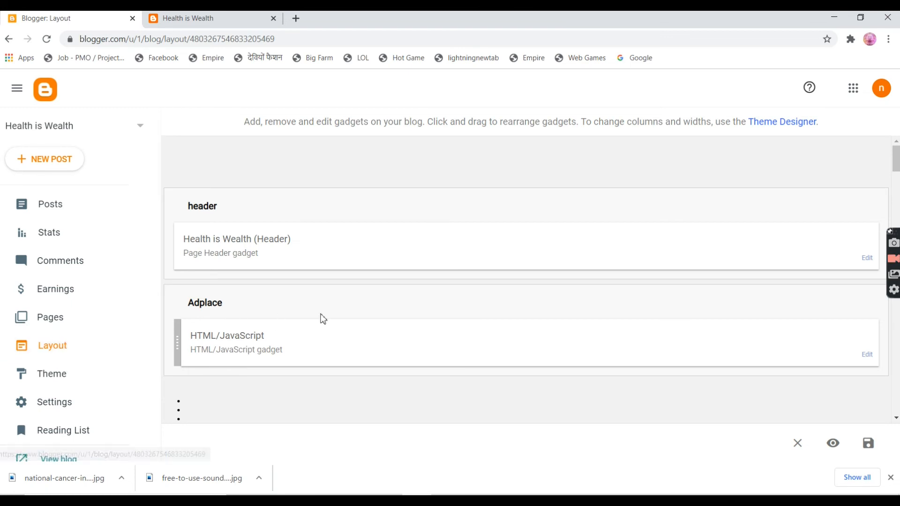
pyautogui.scroll(-5, 321, 318)
pyautogui.scroll(-7, 322, 317)
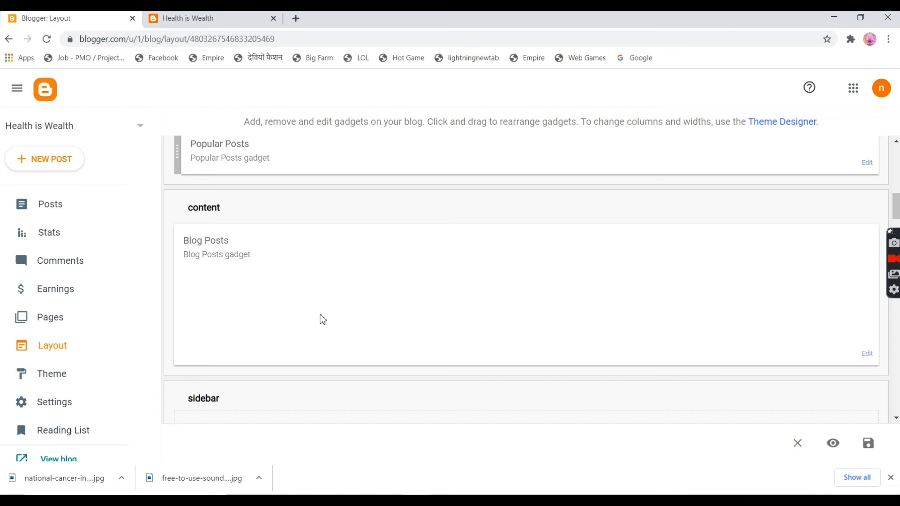
pyautogui.scroll(-10, 322, 320)
pyautogui.scroll(-10, 323, 320)
pyautogui.scroll(-8, 323, 319)
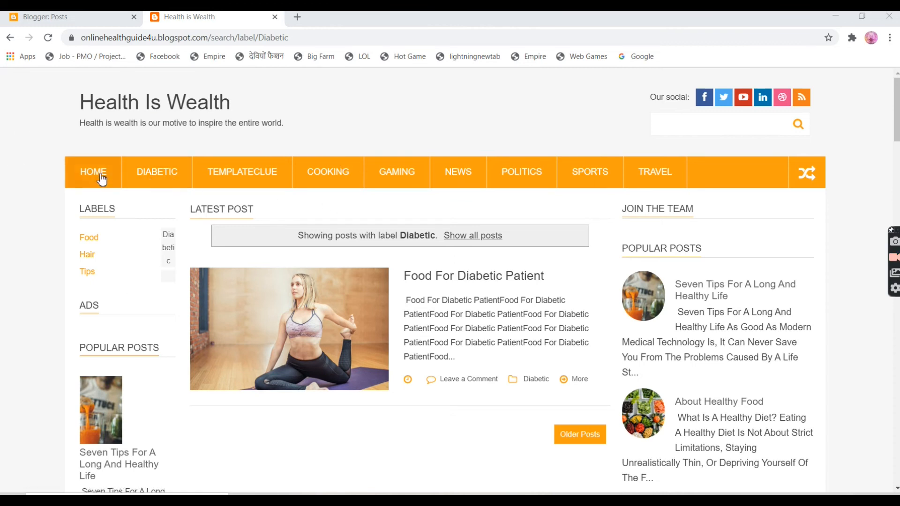
# Step: Reload the live blog, return to Blogger's theme page and open the current theme's HTML for editing
pyautogui.click(50, 38)
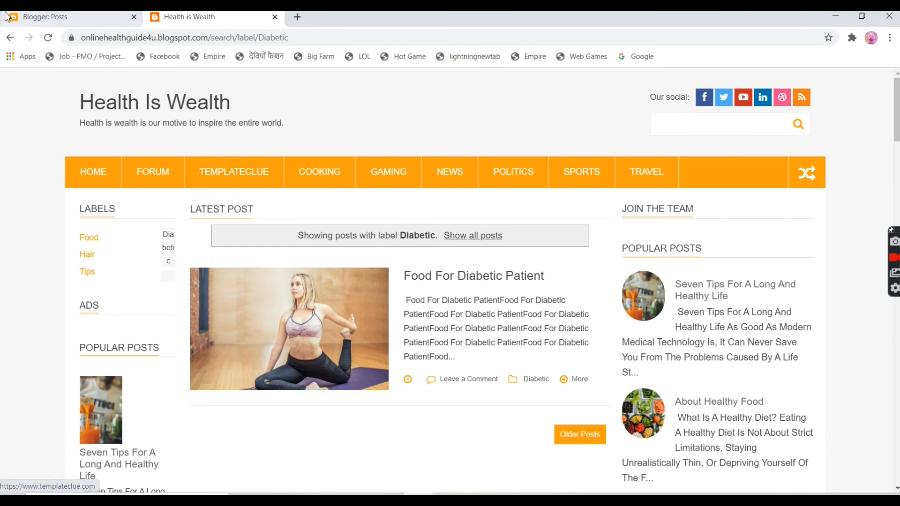
pyautogui.click(56, 23)
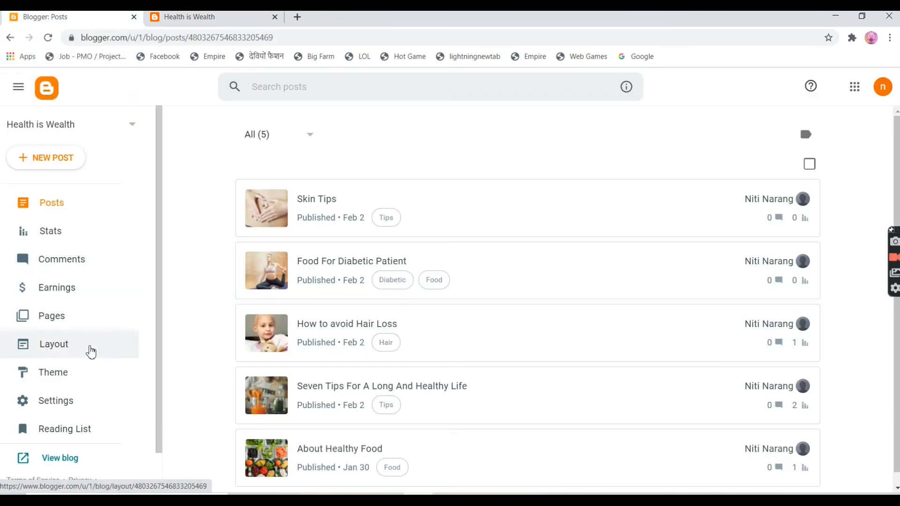
pyautogui.click(65, 378)
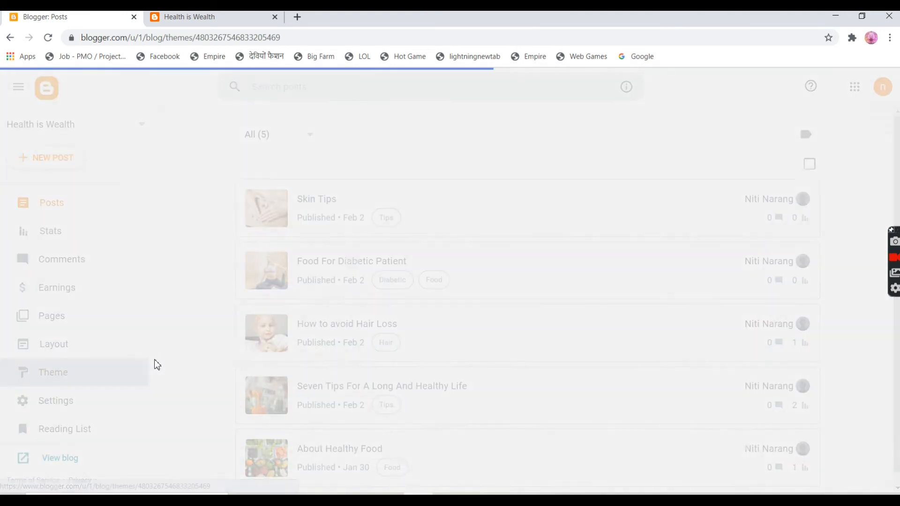
pyautogui.click(451, 197)
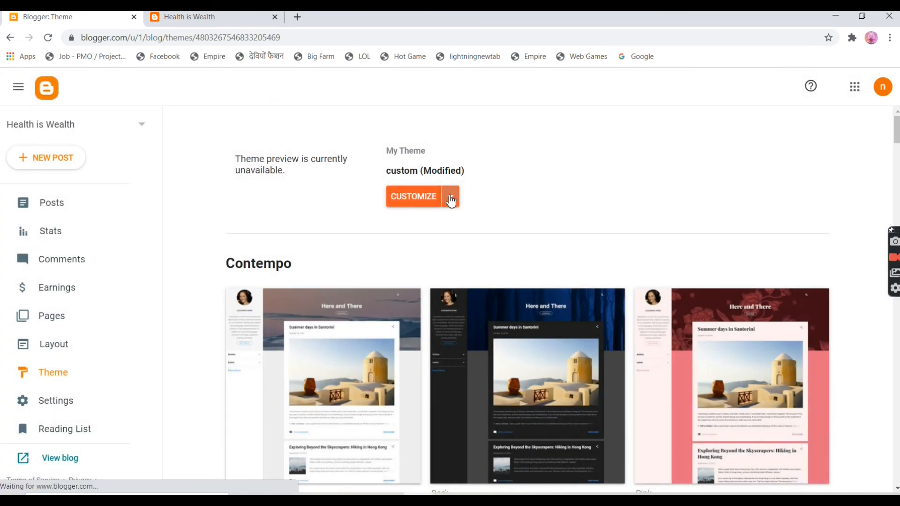
pyautogui.click(311, 291)
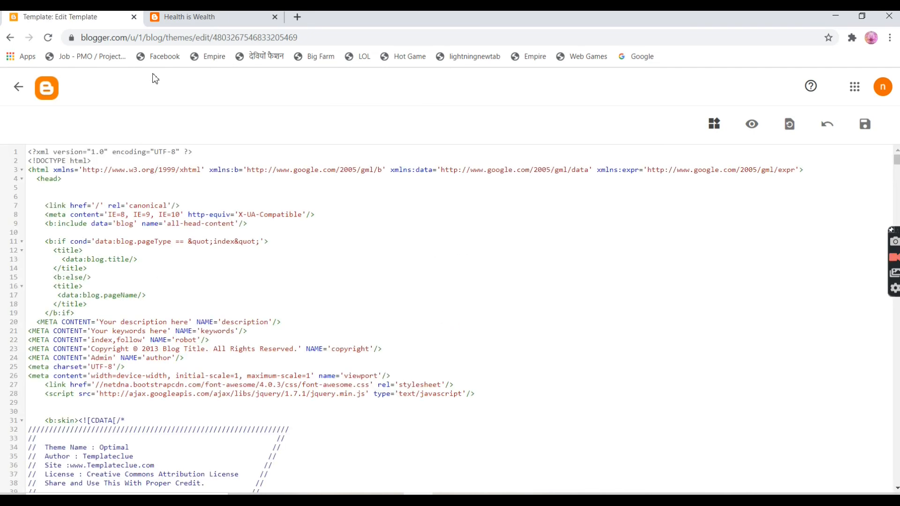
# Step: Search the theme code for "cooking" to locate the main menu links, and compare them with the live blog's menu
pyautogui.click(192, 17)
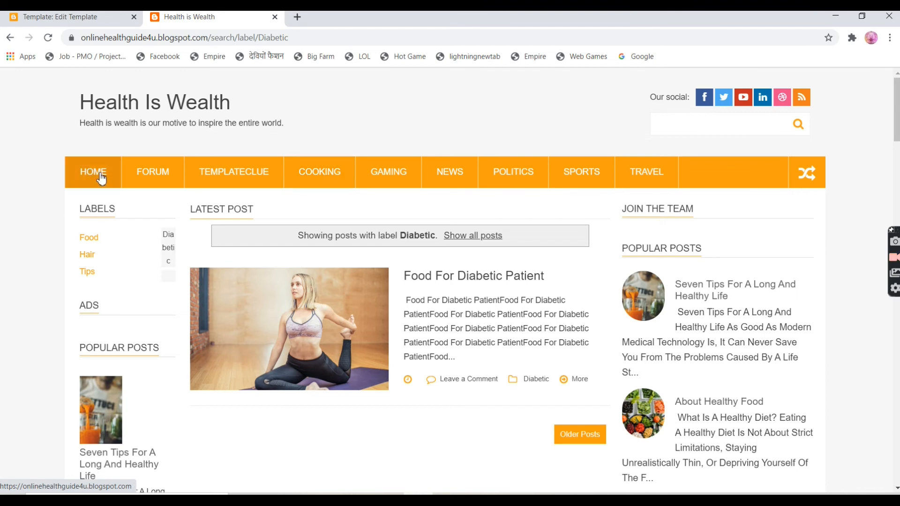
pyautogui.click(42, 19)
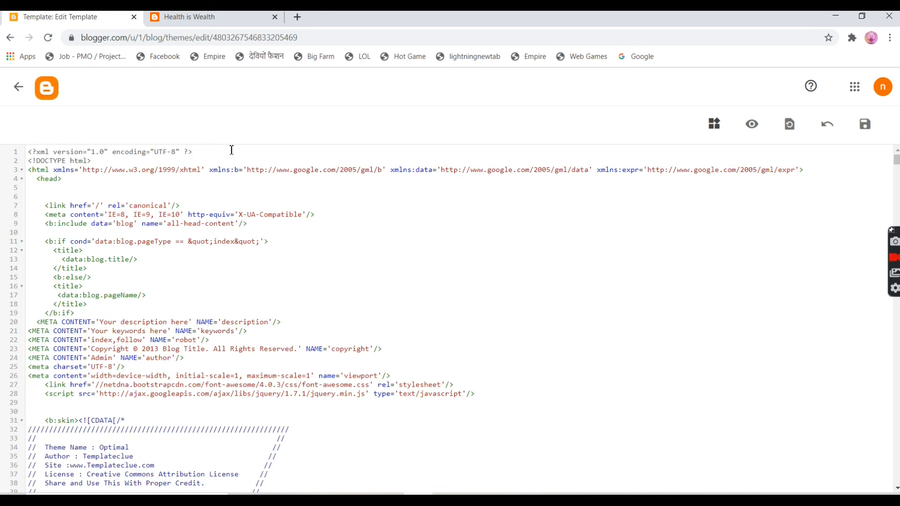
pyautogui.hotkey('ctrl', 'f')
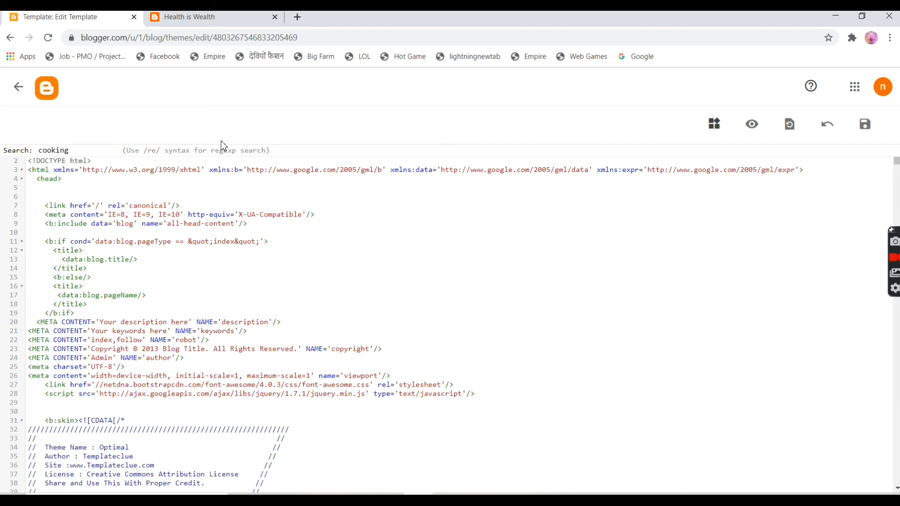
pyautogui.press('Return')
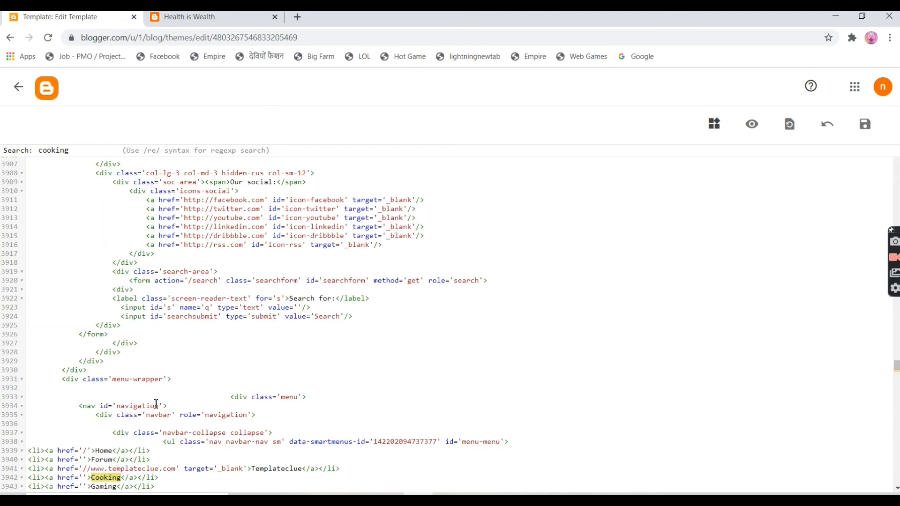
pyautogui.scroll(-5, 156, 403)
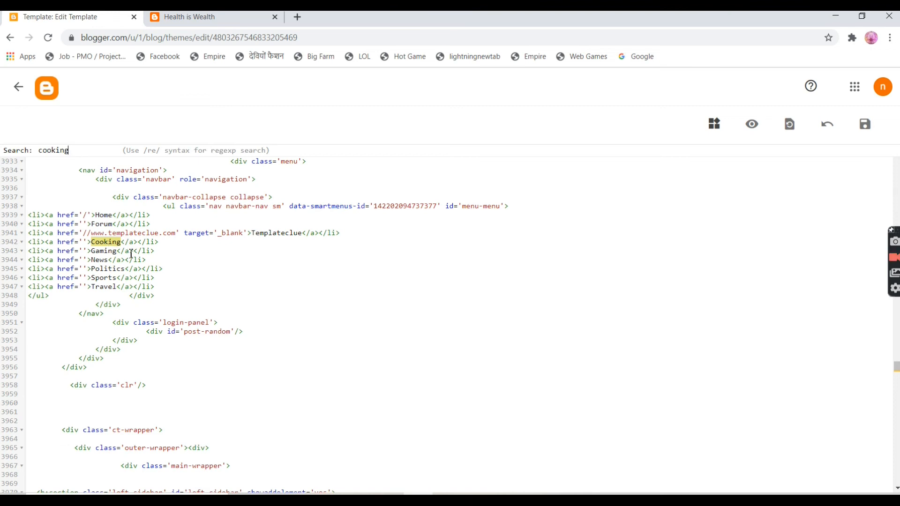
pyautogui.click(197, 18)
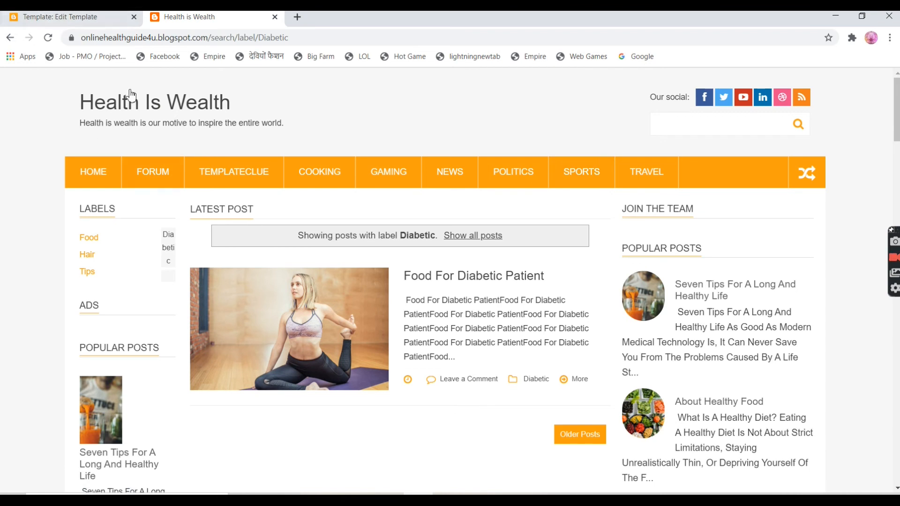
pyautogui.click(78, 18)
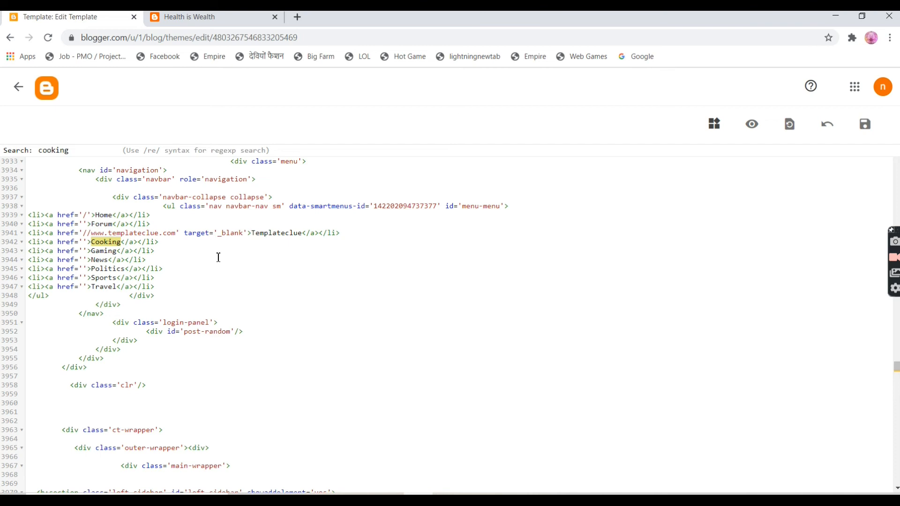
# Step: Rename the Forum menu entry in the theme code to "Diabetic Lifestyle"
pyautogui.click(116, 243)
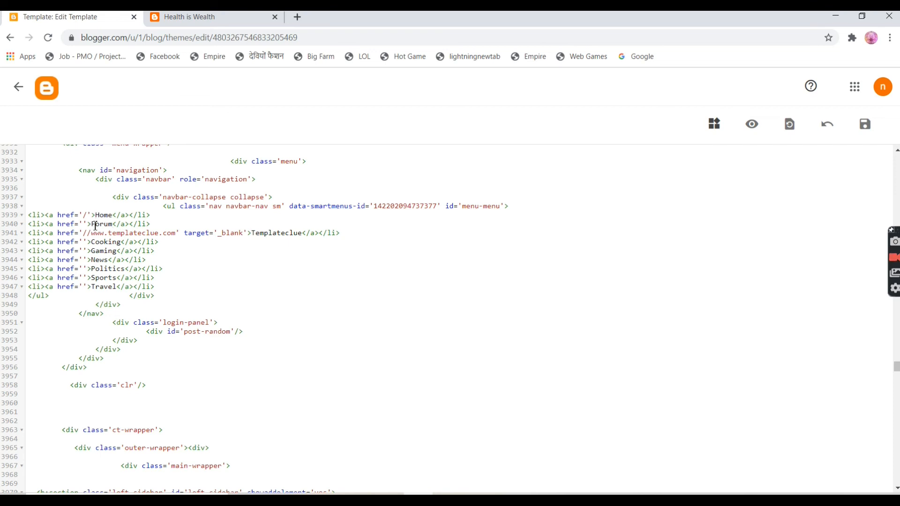
pyautogui.moveTo(91, 225); pyautogui.dragTo(113, 228)
pyautogui.write('Diabetic Lifet')
pyautogui.press('BackSpace')
pyautogui.write('stul')
pyautogui.press('BackSpace')
pyautogui.press('BackSpace')
pyautogui.write('yle')
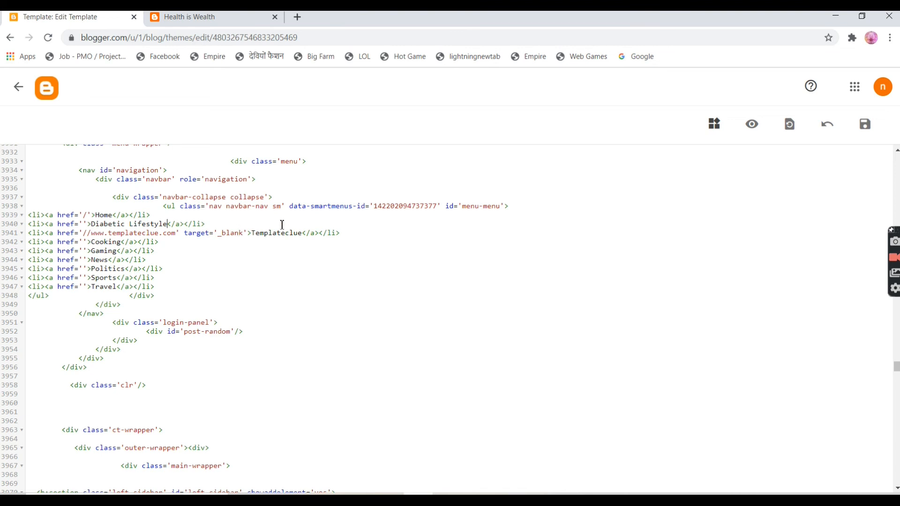
# Step: Open the Food label page on the live blog, copy its address and return to the theme code
pyautogui.click(203, 19)
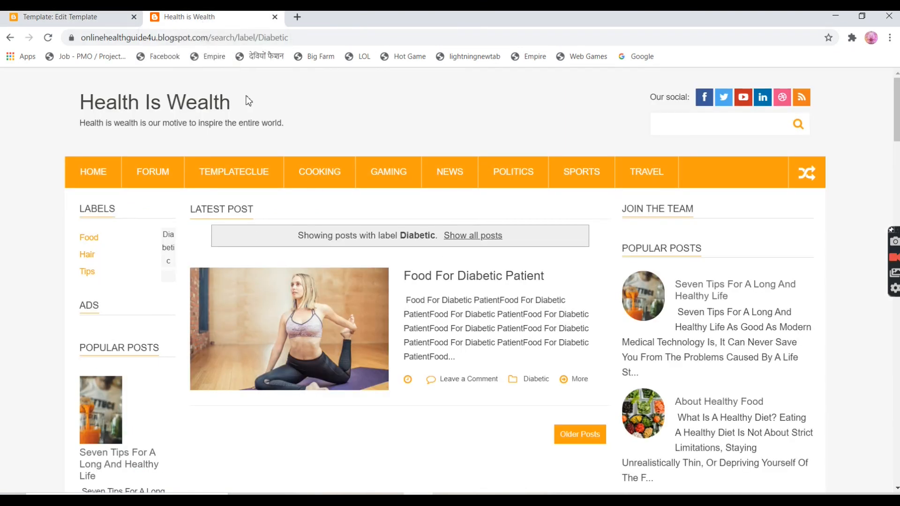
pyautogui.click(89, 18)
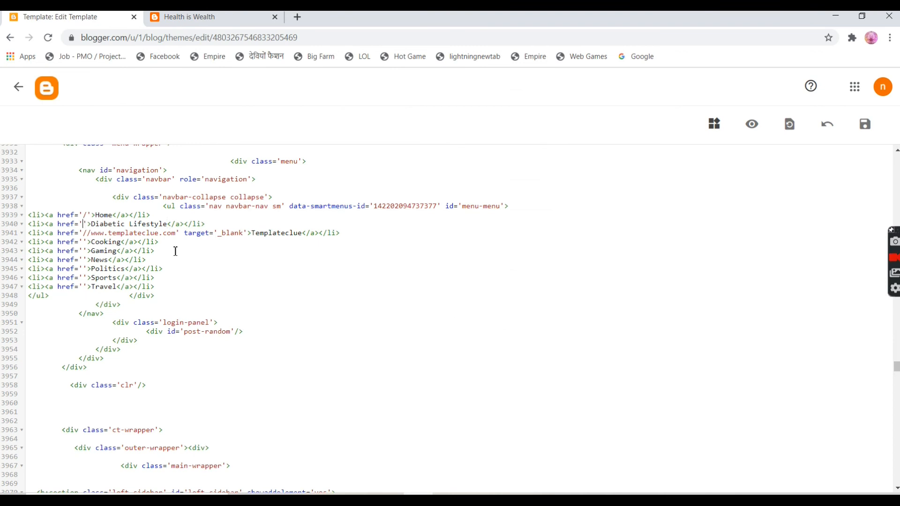
pyautogui.click(228, 22)
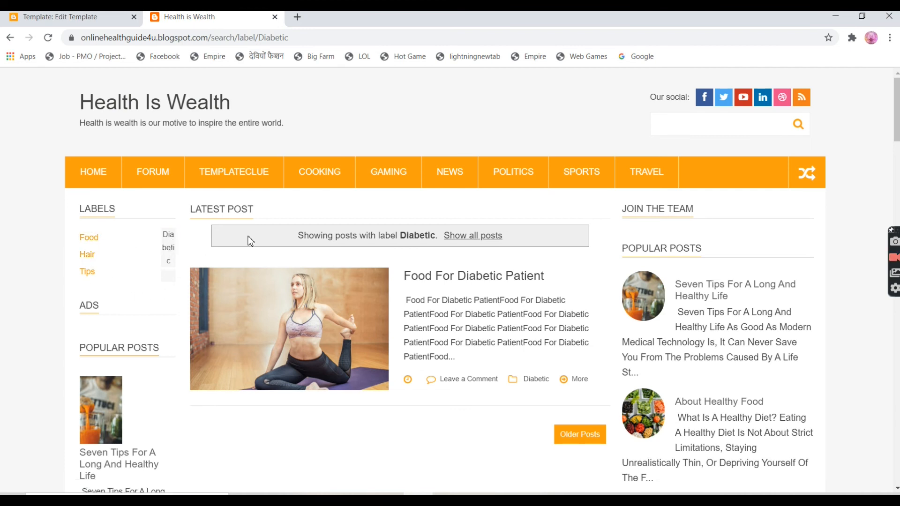
pyautogui.click(89, 238)
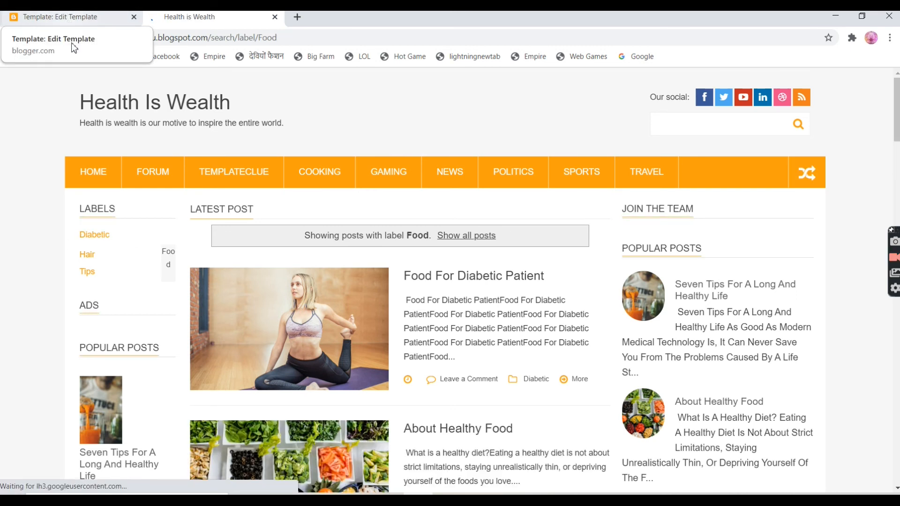
pyautogui.click(207, 36)
pyautogui.rightClick(208, 37)
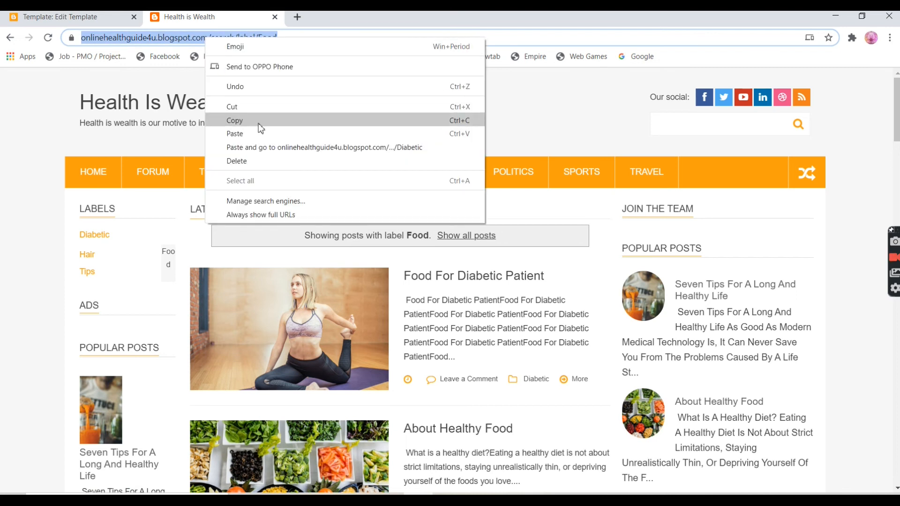
pyautogui.click(237, 121)
pyautogui.click(60, 17)
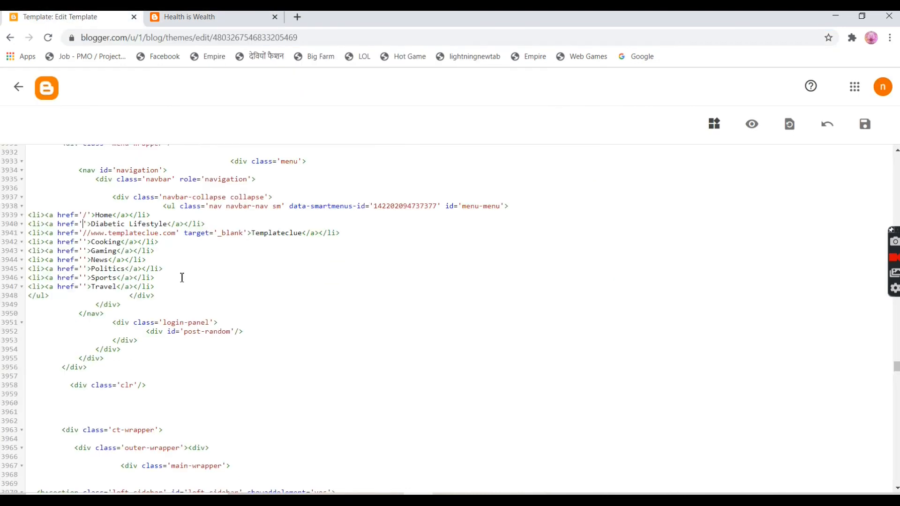
pyautogui.moveTo(94, 227); pyautogui.dragTo(165, 221)
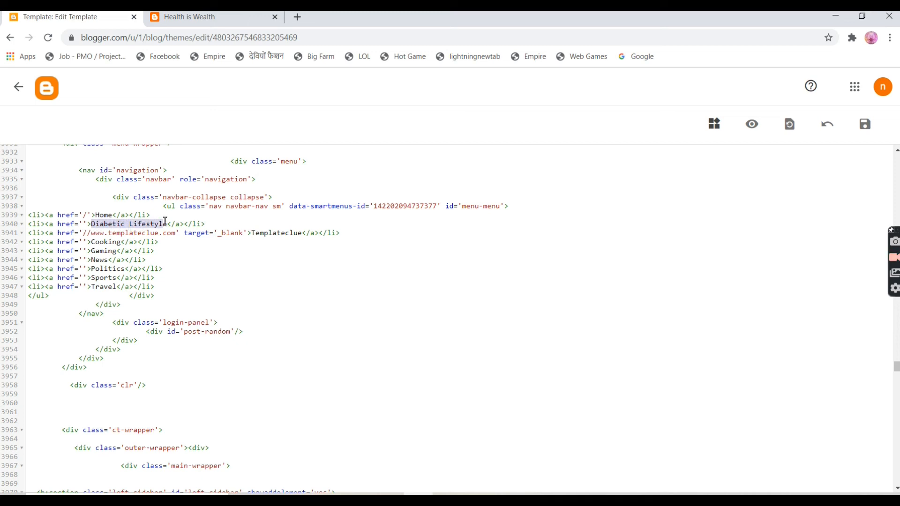
pyautogui.write('Healthy Food')
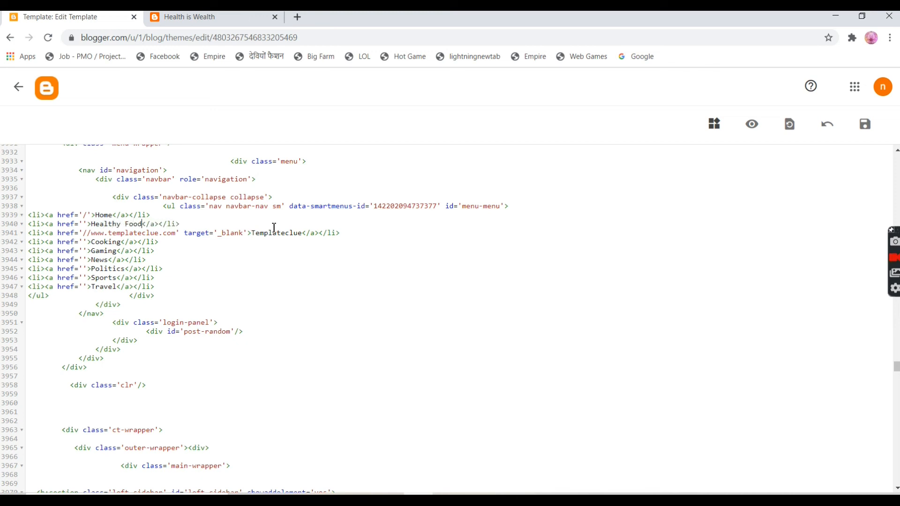
pyautogui.click(83, 224)
pyautogui.hotkey('ctrl', 'v')
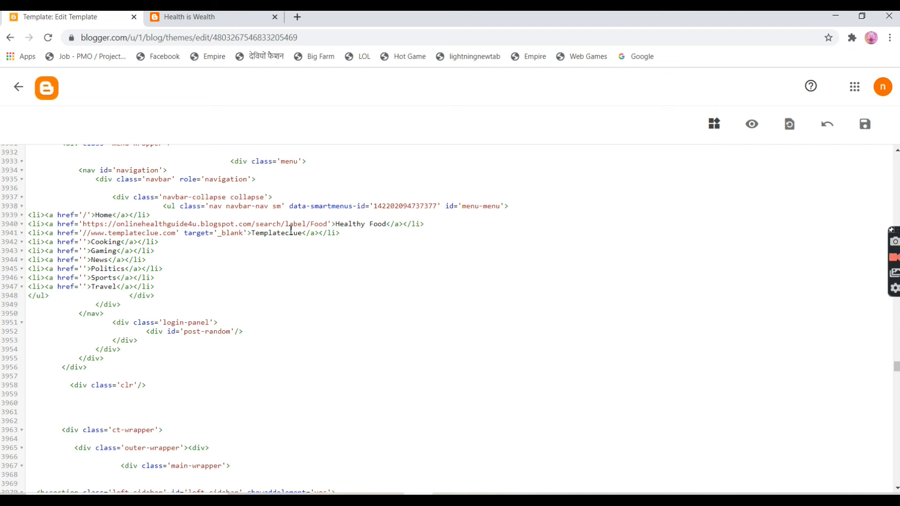
pyautogui.click(865, 126)
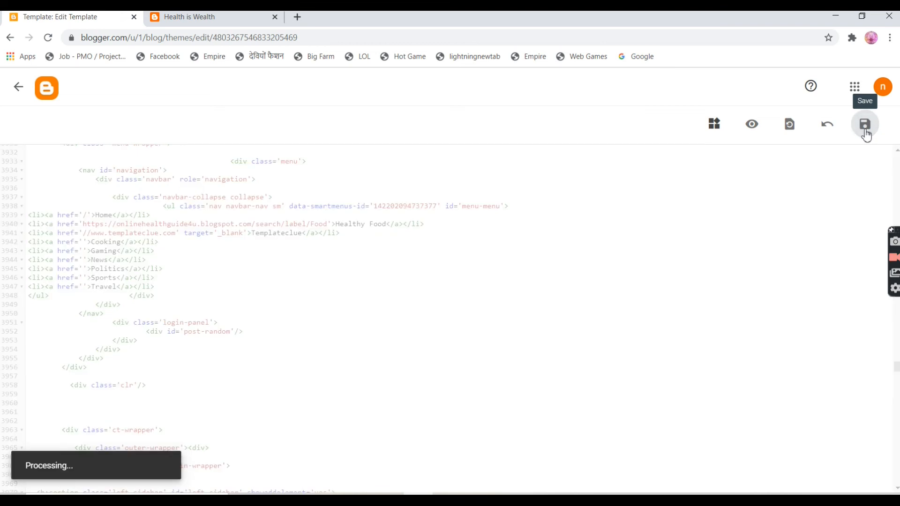
# Step: Reload the live blog, follow the Healthy Food menu link and check the posts listed on its page
pyautogui.click(203, 18)
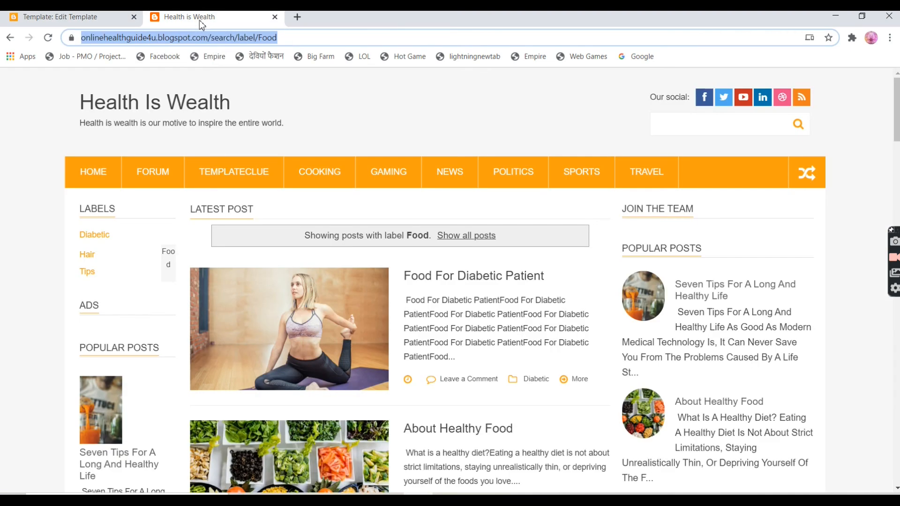
pyautogui.click(47, 39)
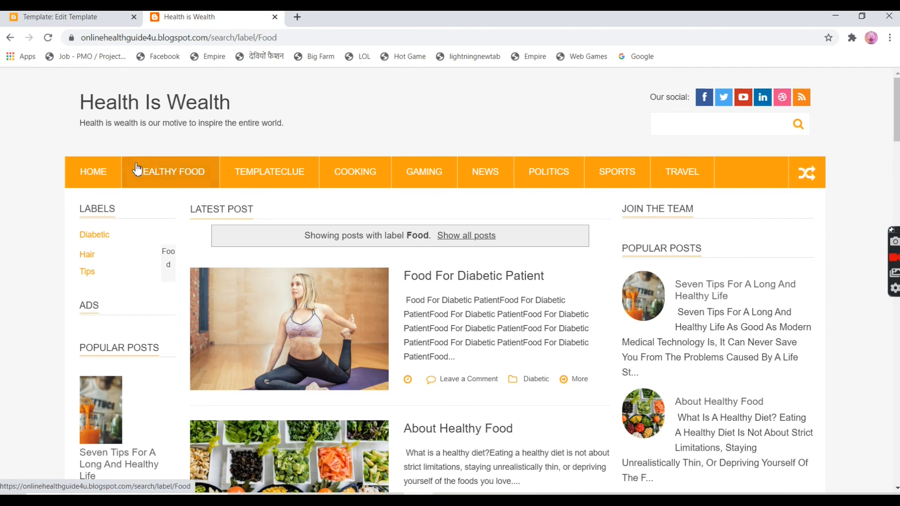
pyautogui.click(188, 182)
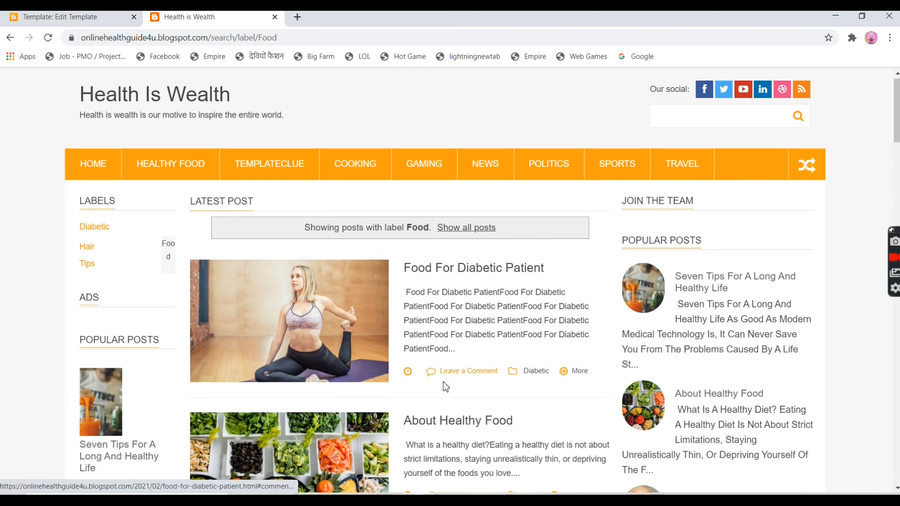
pyautogui.scroll(-5, 443, 381)
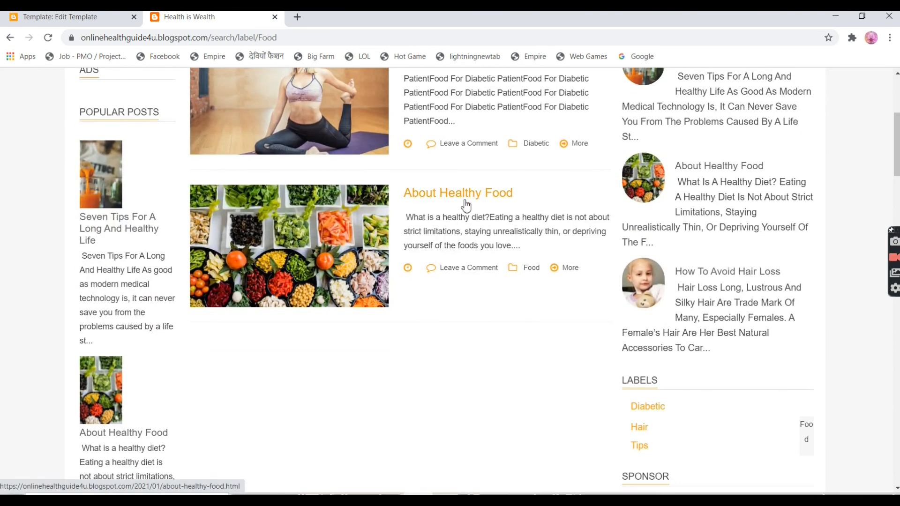
pyautogui.scroll(5, 380, 267)
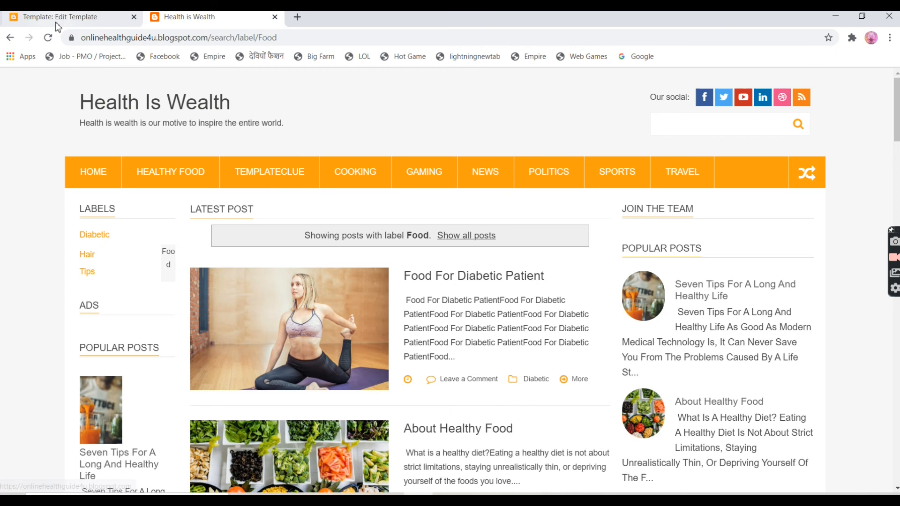
# Step: View the Hair label page on the live blog, return to the theme code and rename the Cooking menu entry to "Tips of Hair Loss"
pyautogui.click(89, 260)
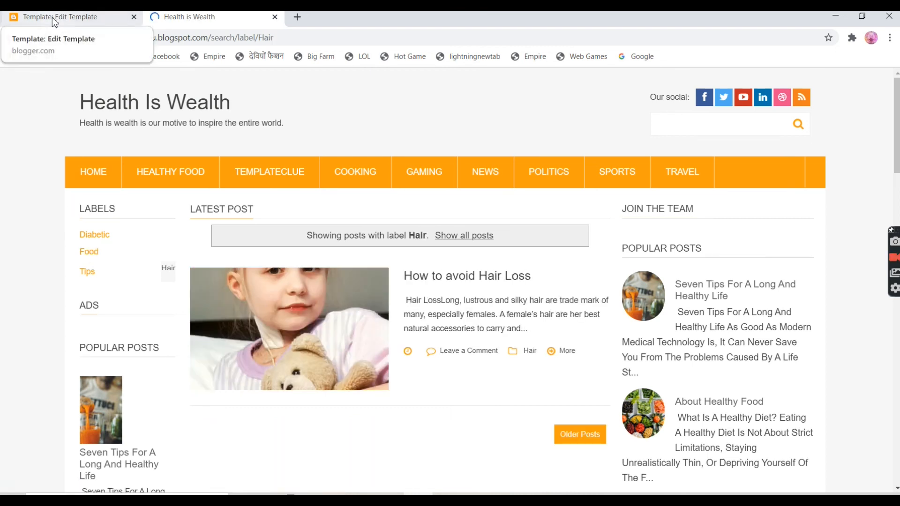
pyautogui.click(56, 17)
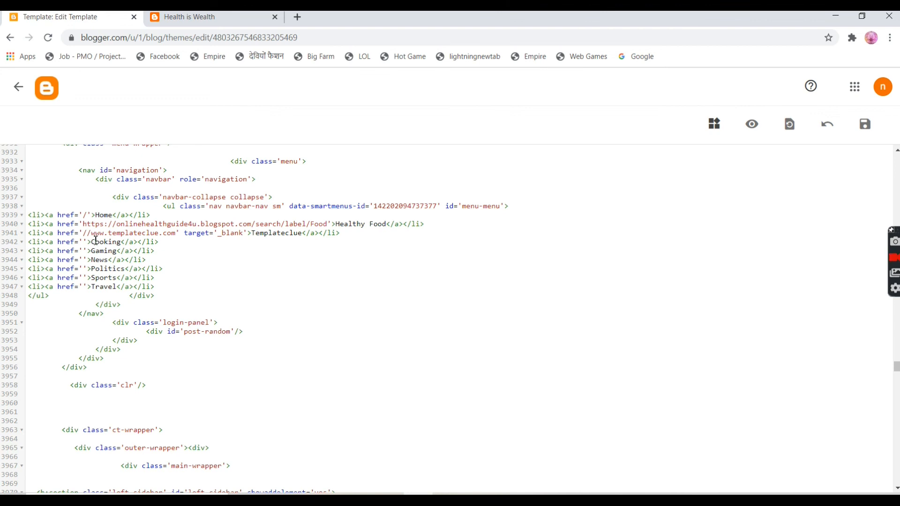
pyautogui.moveTo(123, 243); pyautogui.dragTo(95, 243)
pyautogui.write('Healthy')
pyautogui.press('BackSpace')
pyautogui.press('BackSpace')
pyautogui.press('BackSpace')
pyautogui.press('BackSpace')
pyautogui.press('BackSpace')
pyautogui.press('BackSpace')
pyautogui.press('BackSpace')
pyautogui.press('BackSpace')
pyautogui.write('Tips')
pyautogui.write(' of ')
pyautogui.write('Hair Los')
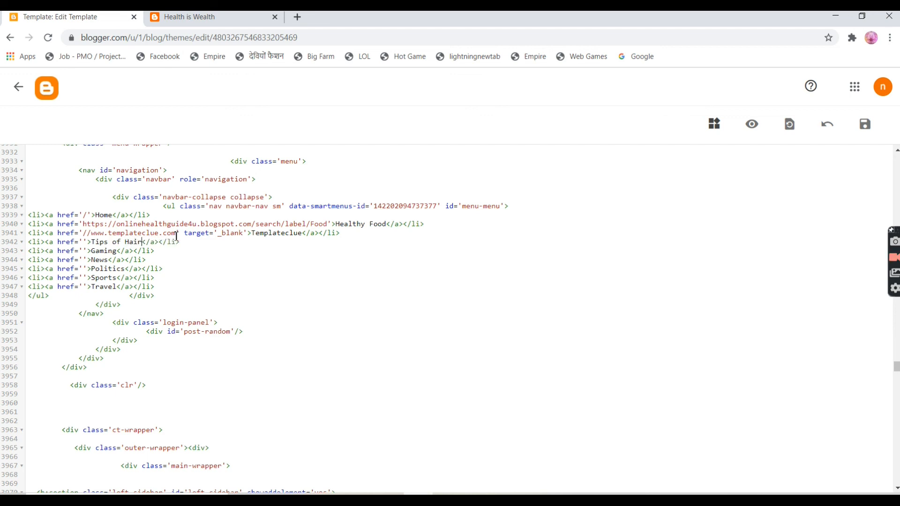
pyautogui.write('s')
pyautogui.click(161, 21)
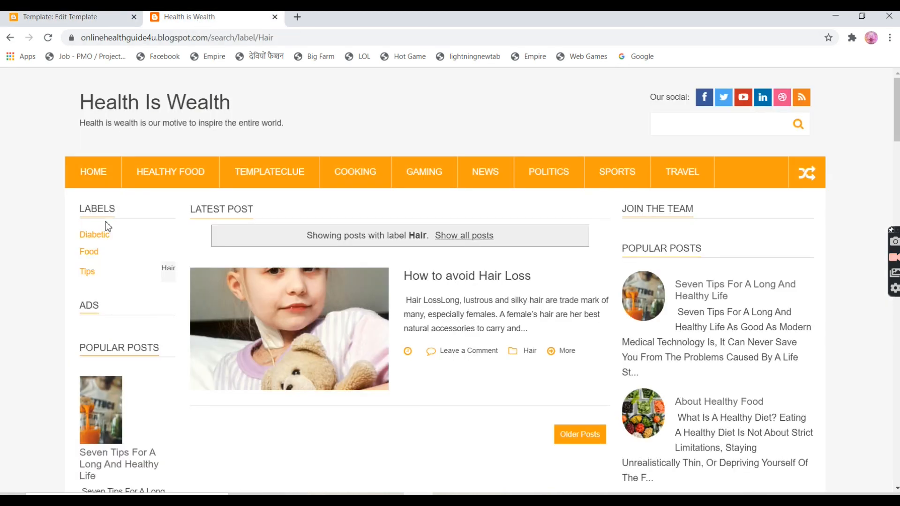
pyautogui.click(90, 276)
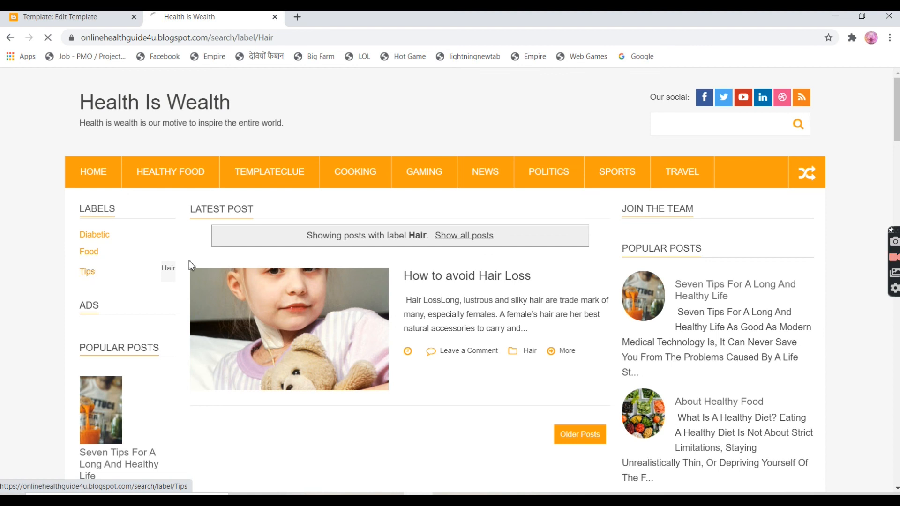
pyautogui.click(189, 37)
pyautogui.rightClick(188, 38)
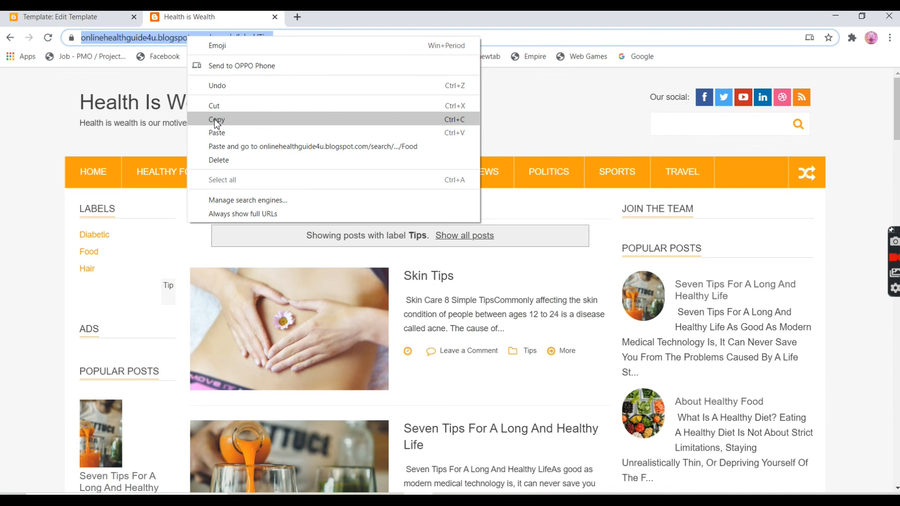
pyautogui.click(215, 119)
pyautogui.click(84, 19)
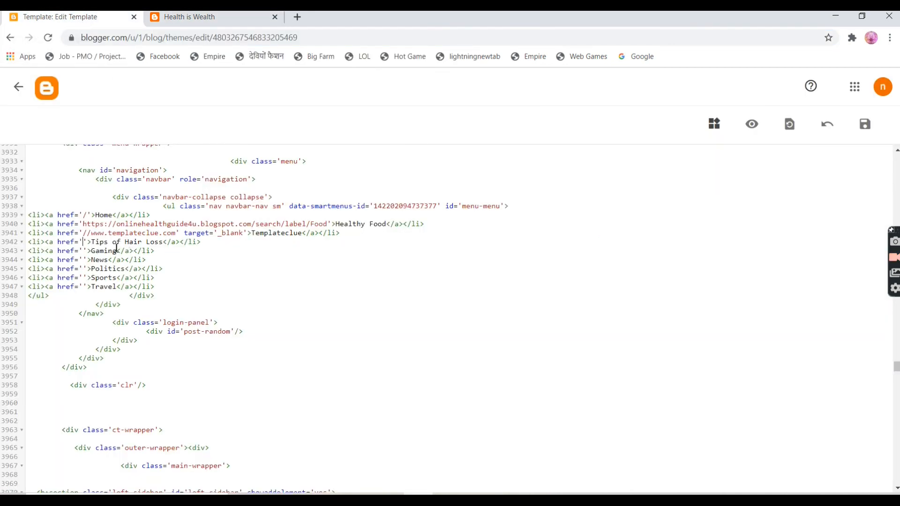
pyautogui.hotkey('ctrl', 'v')
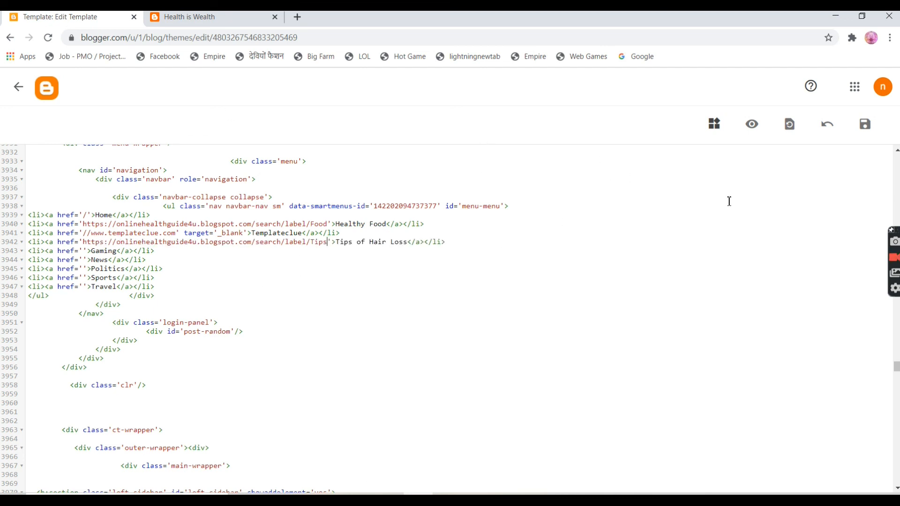
pyautogui.click(865, 128)
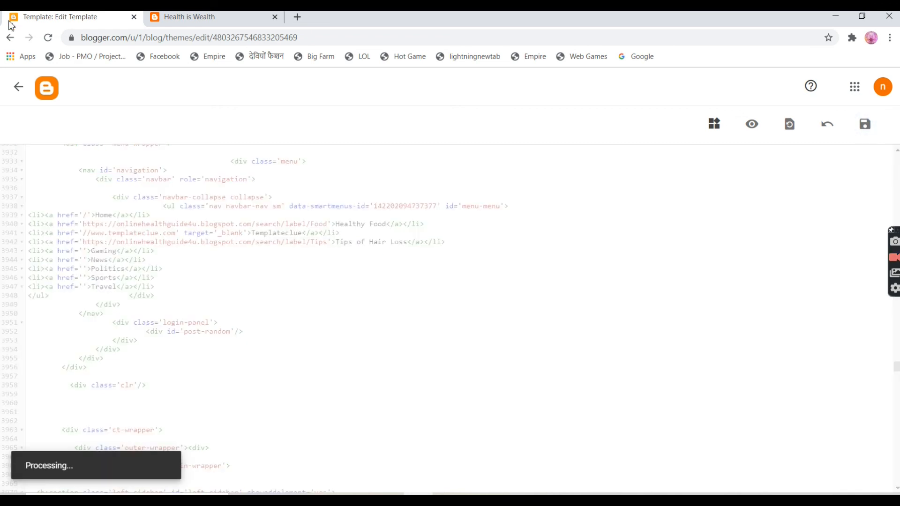
# Step: Reload the live blog, follow the Tips of Hair Loss menu link and check which posts its page lists
pyautogui.click(180, 19)
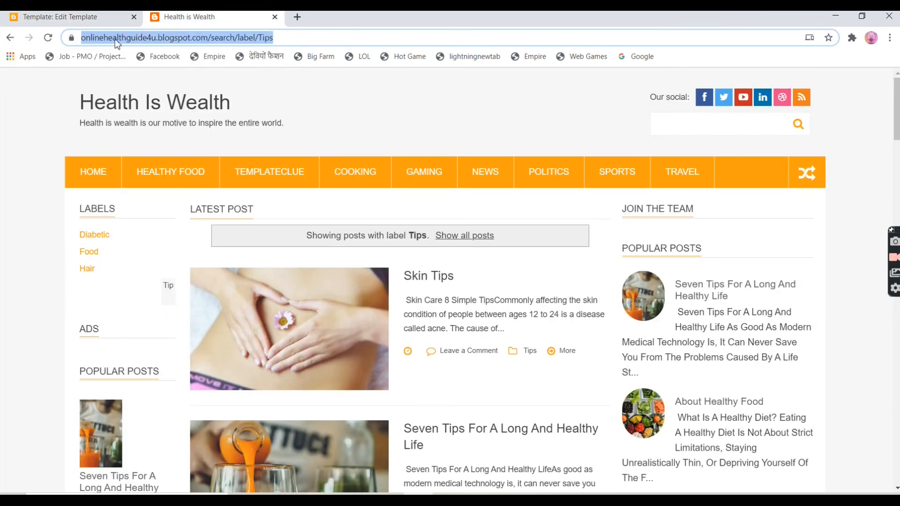
pyautogui.click(49, 39)
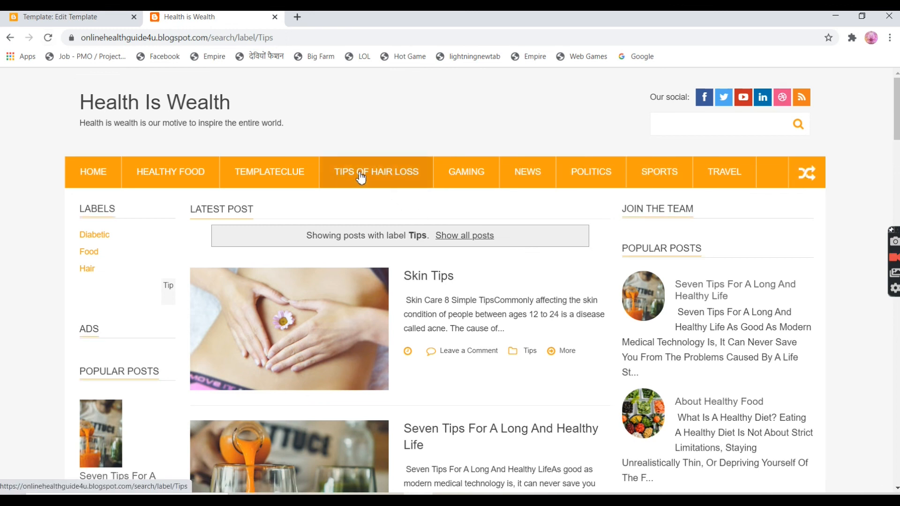
pyautogui.click(396, 182)
pyautogui.scroll(-3, 402, 323)
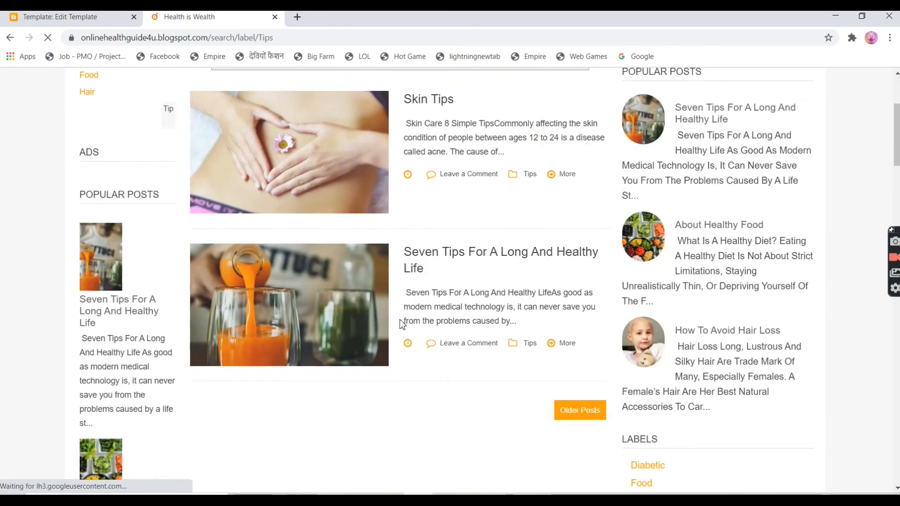
pyautogui.scroll(-3, 402, 324)
pyautogui.scroll(3, 402, 323)
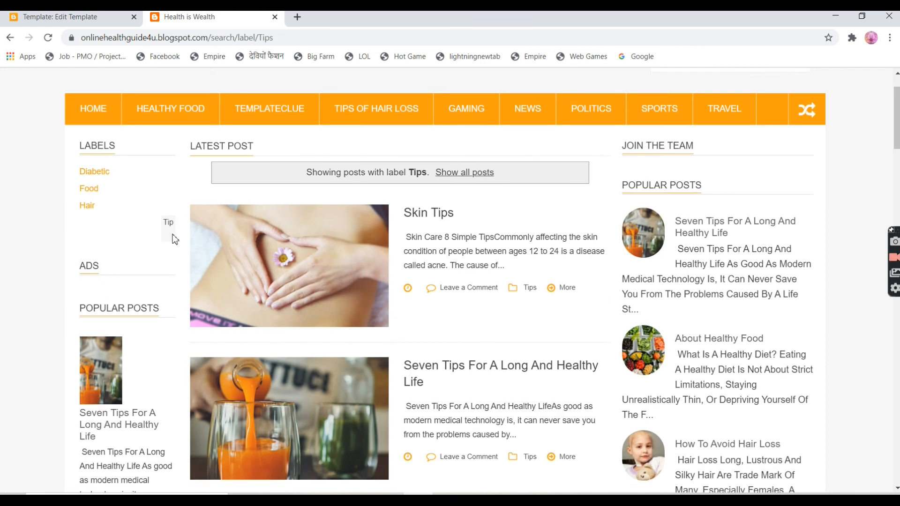
pyautogui.scroll(2, 176, 251)
pyautogui.click(88, 211)
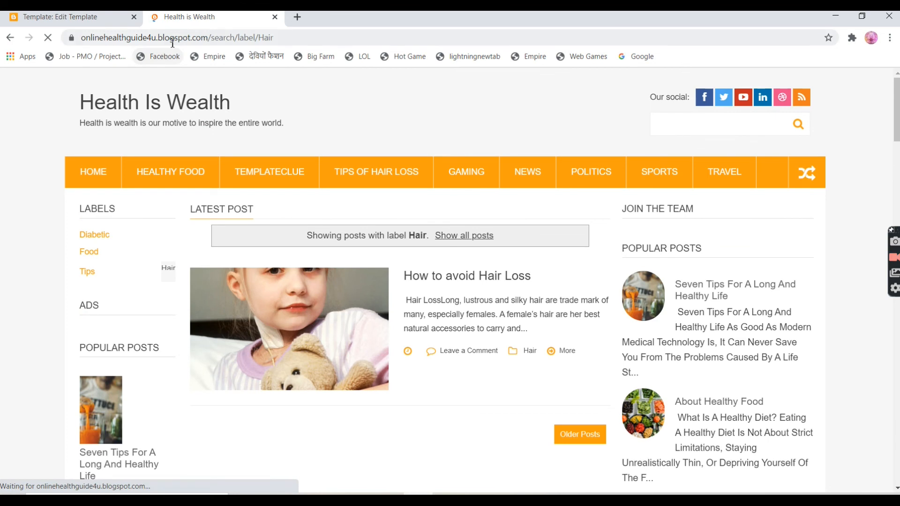
pyautogui.click(172, 42)
pyautogui.rightClick(172, 39)
pyautogui.click(197, 123)
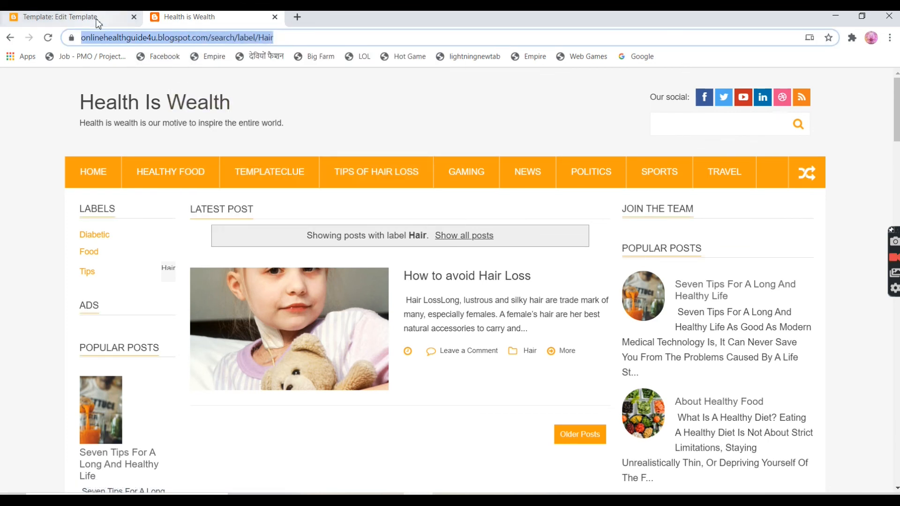
pyautogui.click(97, 22)
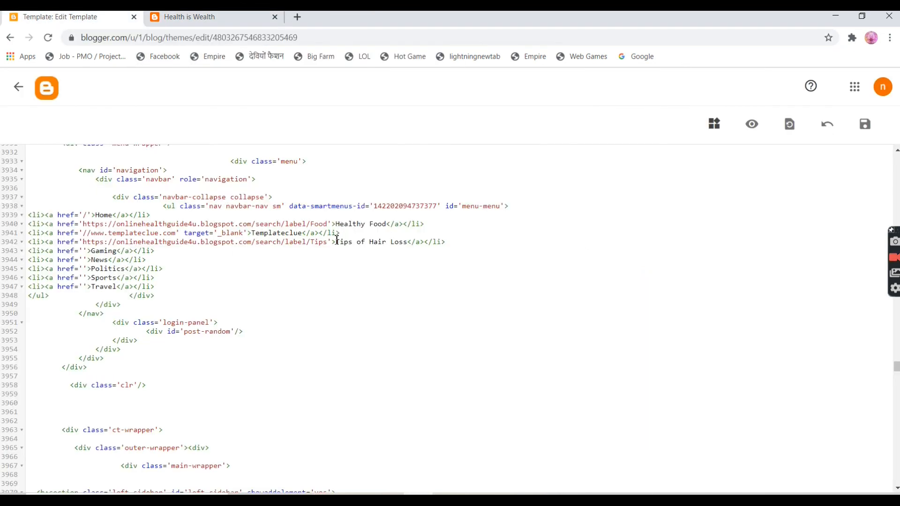
pyautogui.moveTo(329, 244); pyautogui.dragTo(91, 245)
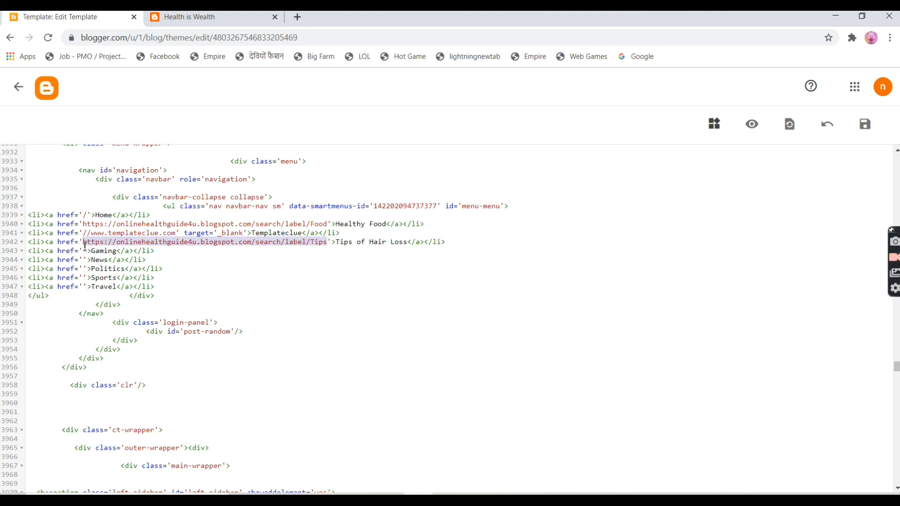
pyautogui.hotkey('ctrl', 'v')
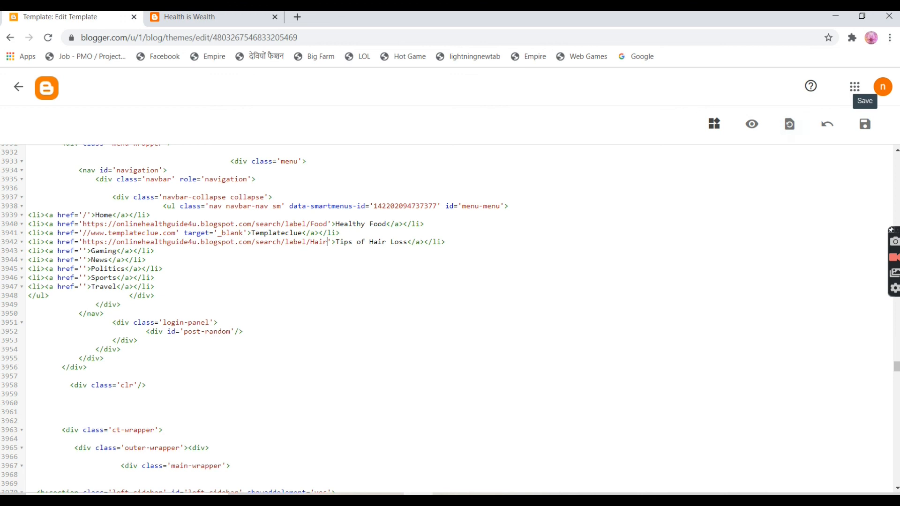
pyautogui.click(865, 125)
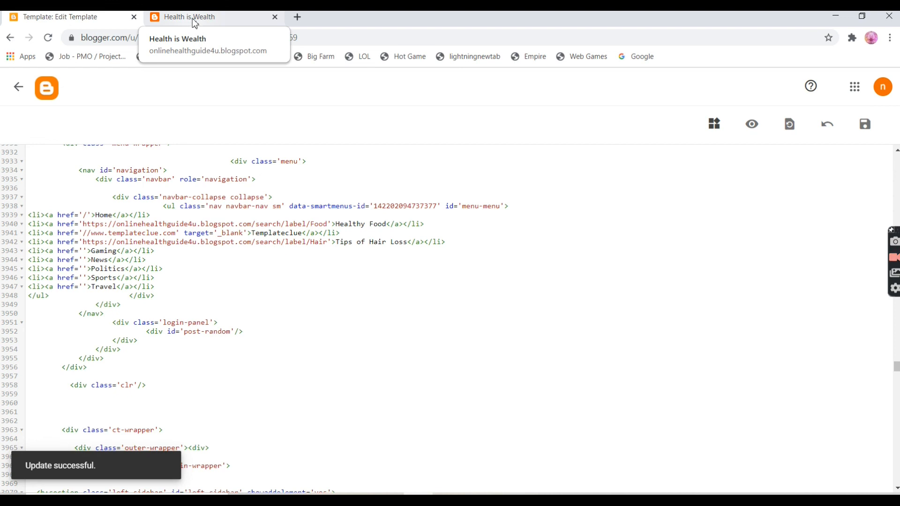
# Step: Reload the live blog and test that the Tips of Hair Loss menu entry leads to the Hair label page
pyautogui.click(195, 20)
pyautogui.click(47, 39)
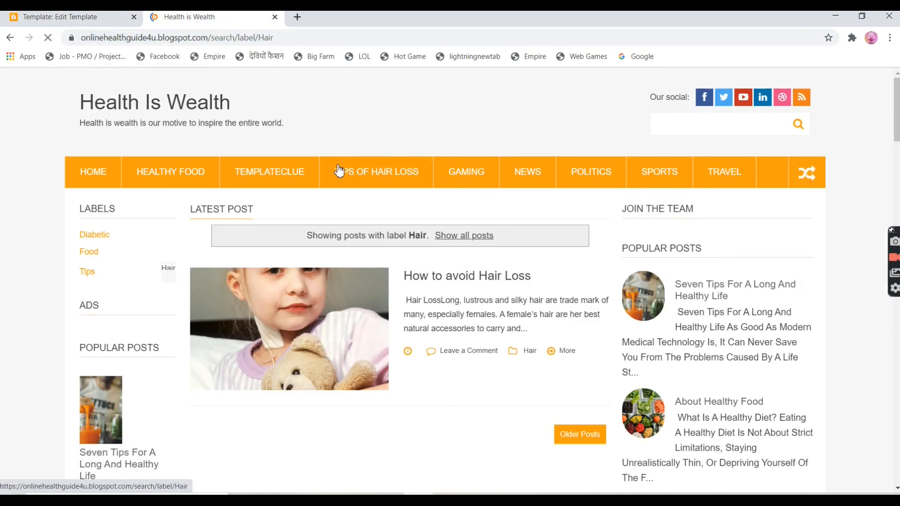
pyautogui.click(375, 178)
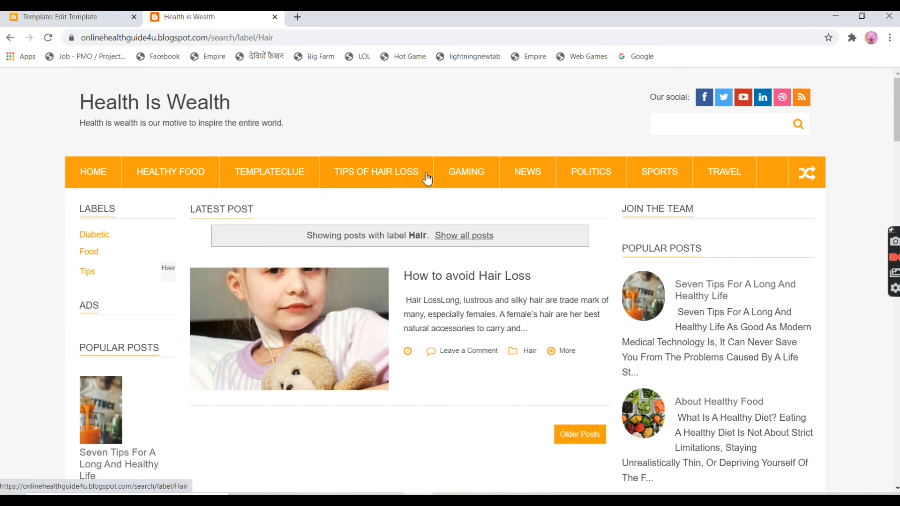
pyautogui.click(367, 175)
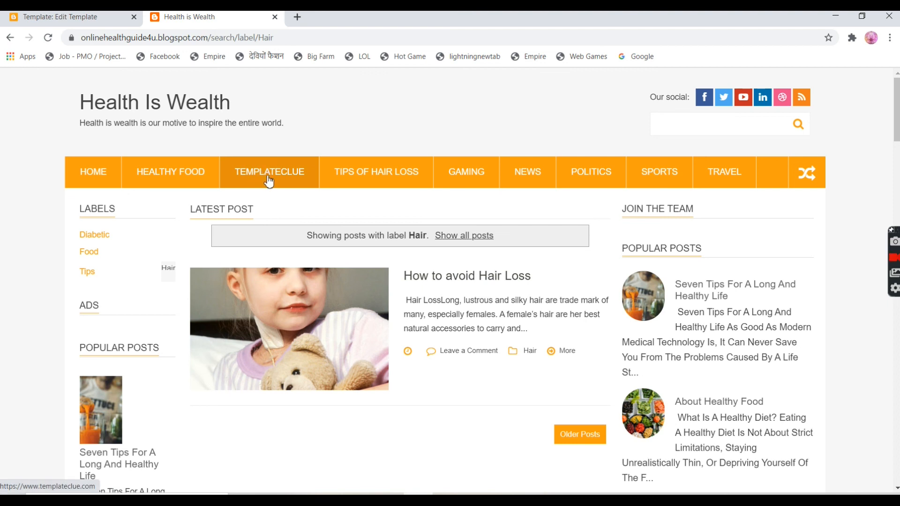
# Step: Delete the whole Templateclue menu entry line from the theme code and save the theme
pyautogui.click(99, 23)
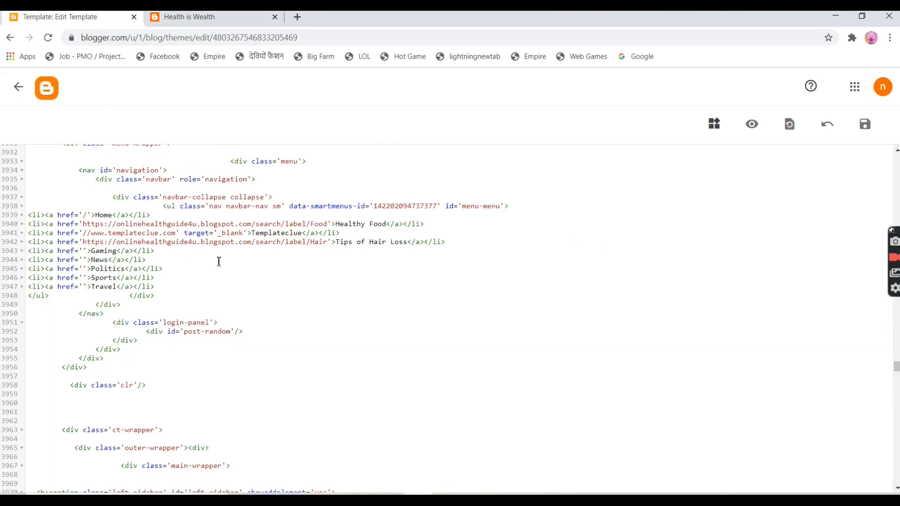
pyautogui.moveTo(345, 232); pyautogui.dragTo(33, 235)
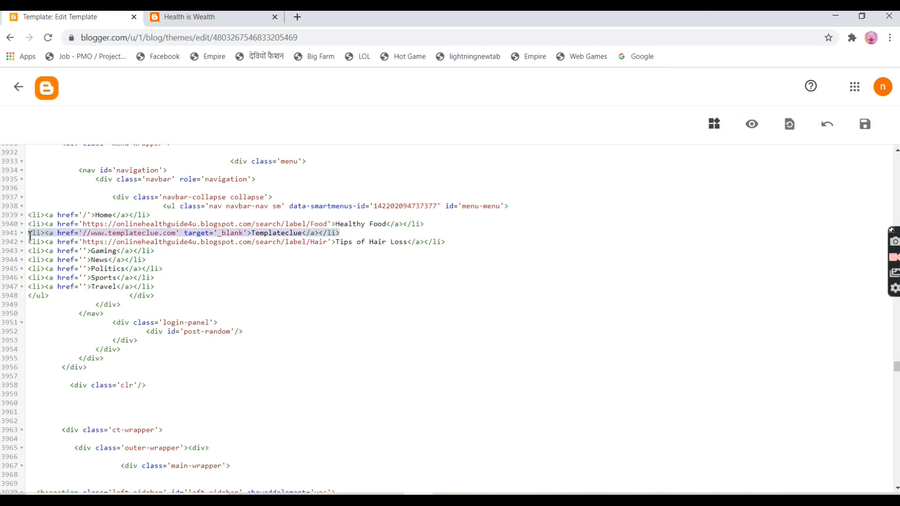
pyautogui.press('BackSpace')
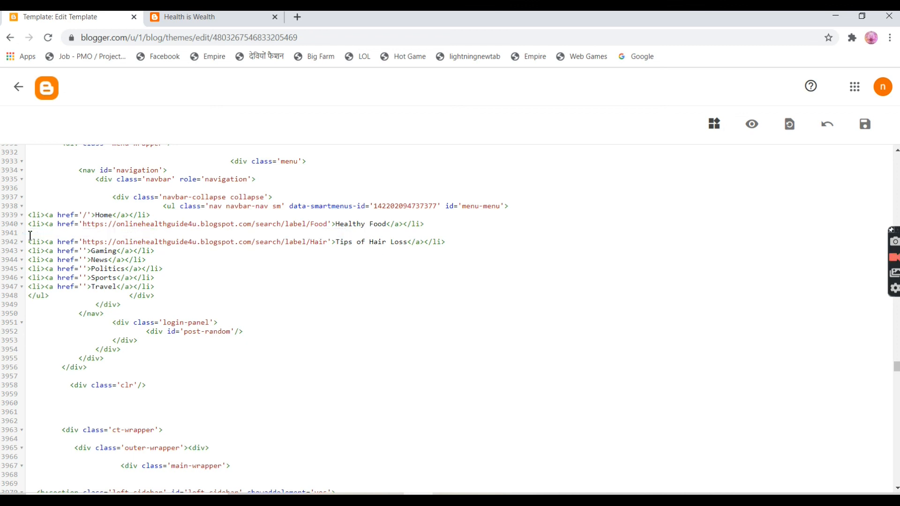
pyautogui.press('Delete')
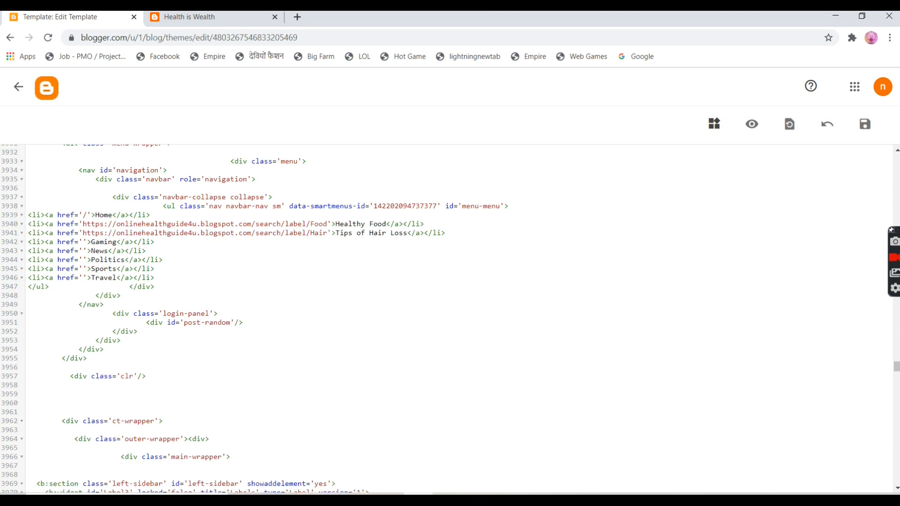
pyautogui.click(866, 125)
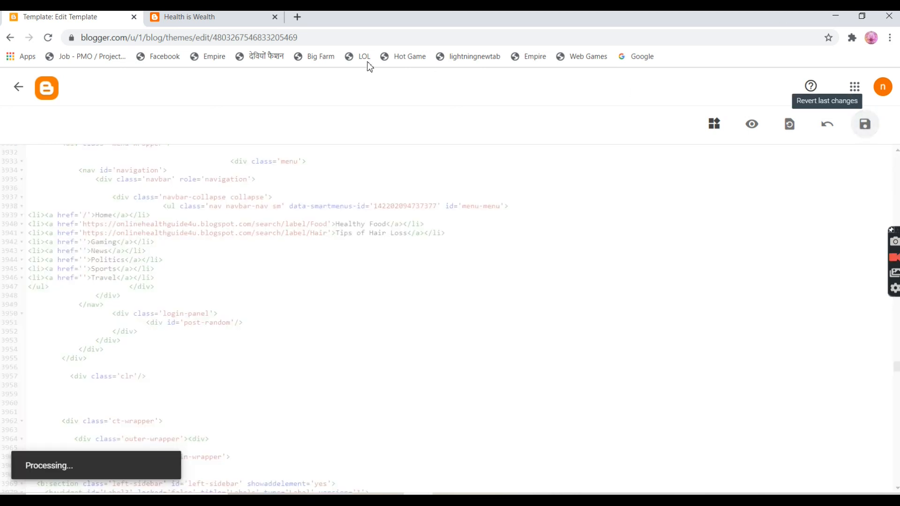
# Step: Reload the live blog and check the menu bar without the Templateclue entry
pyautogui.click(212, 18)
pyautogui.click(48, 38)
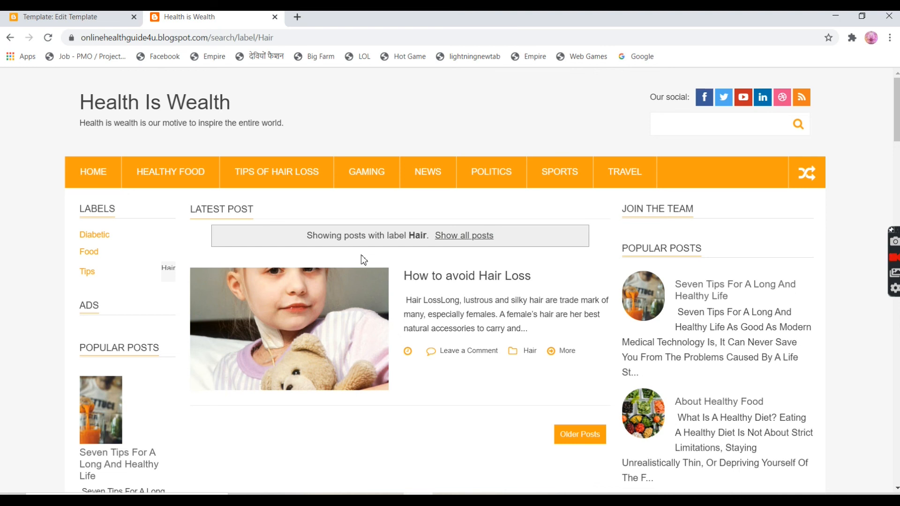
pyautogui.click(154, 39)
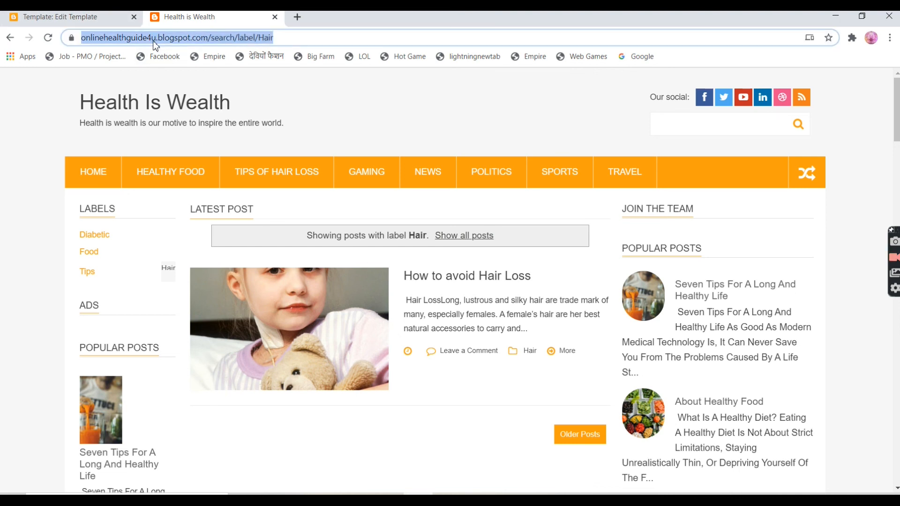
# Step: Save the theme code again and leave the code editor for the blog's Theme page
pyautogui.click(115, 23)
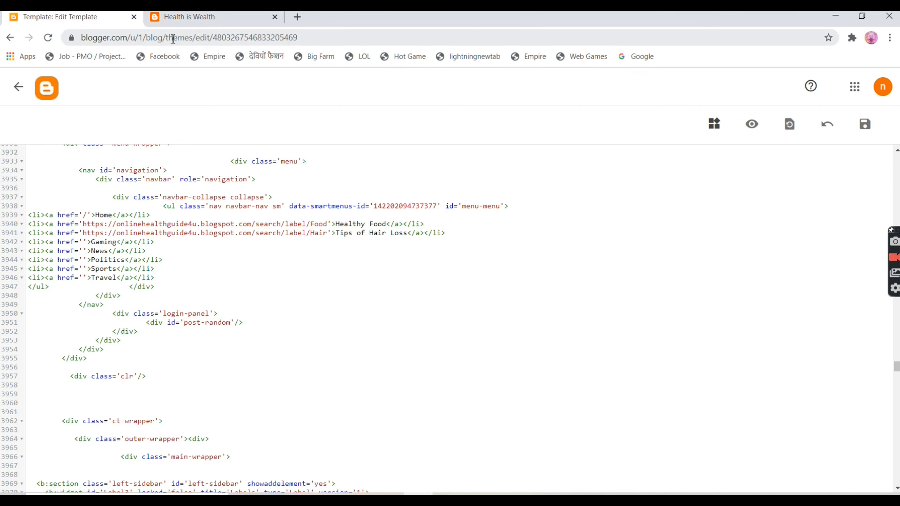
pyautogui.click(865, 124)
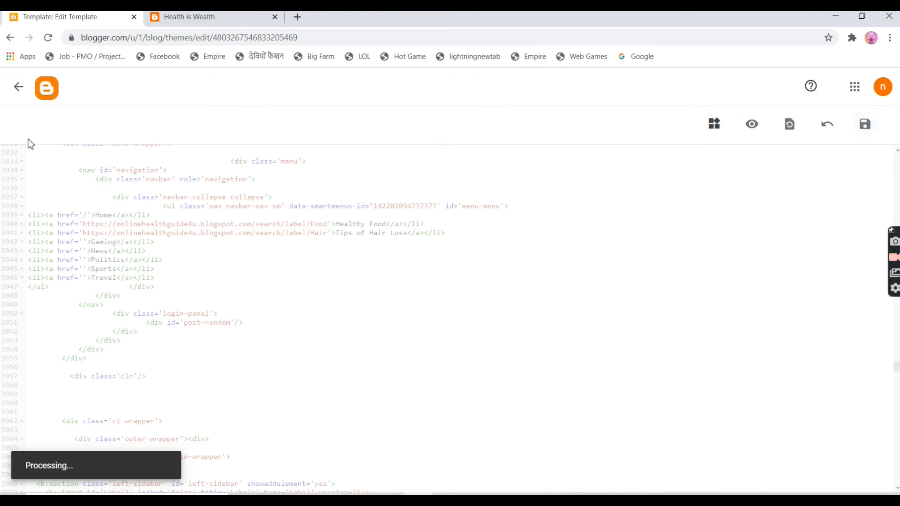
pyautogui.click(18, 92)
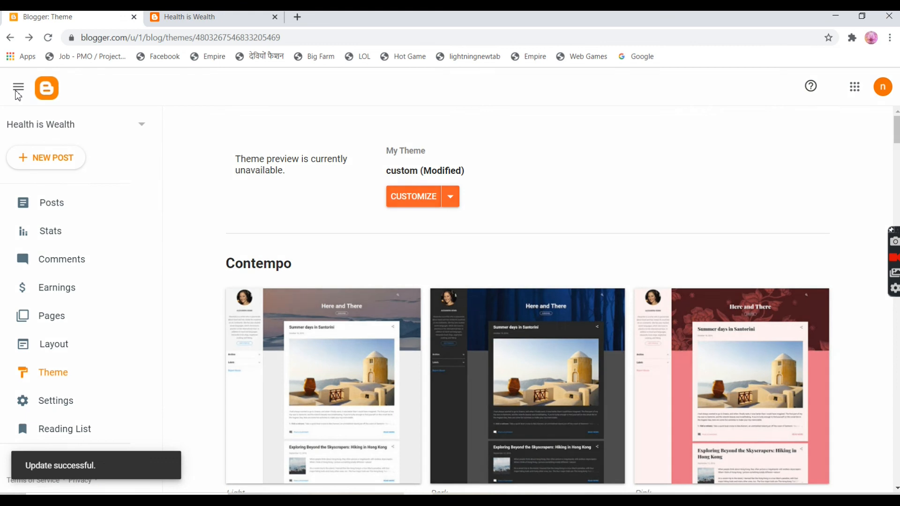
# Step: Return to the live blog and look over the Hair label page and its menu
pyautogui.click(185, 21)
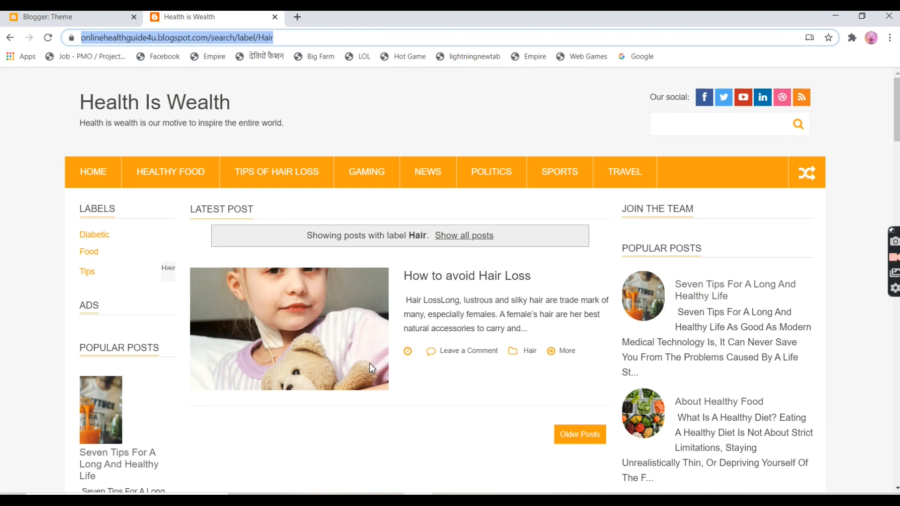
pyautogui.scroll(-1, 371, 366)
pyautogui.scroll(1, 371, 368)
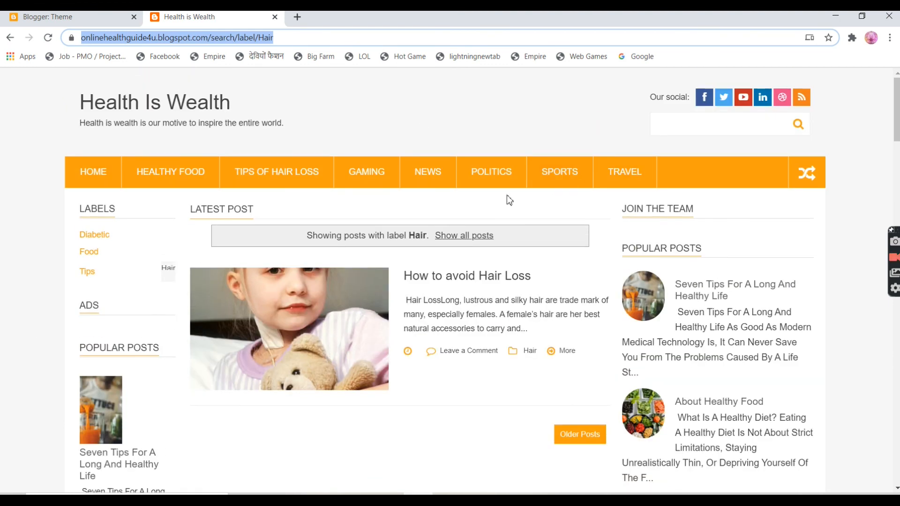